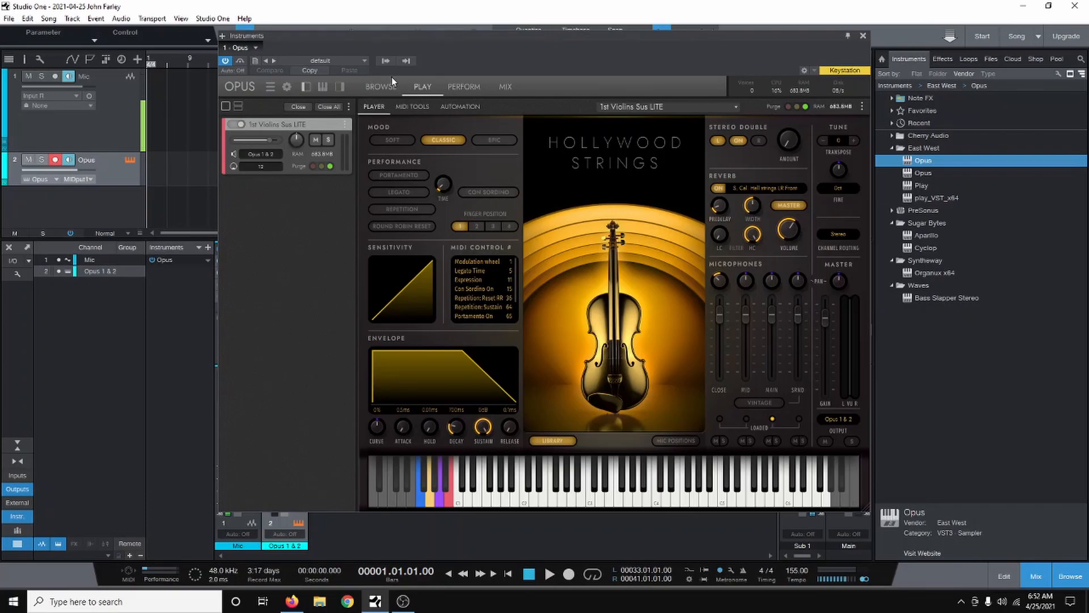
Open the Opus track's instrument editor and load Hollywood Orchestrator from its library browser.
click(863, 36)
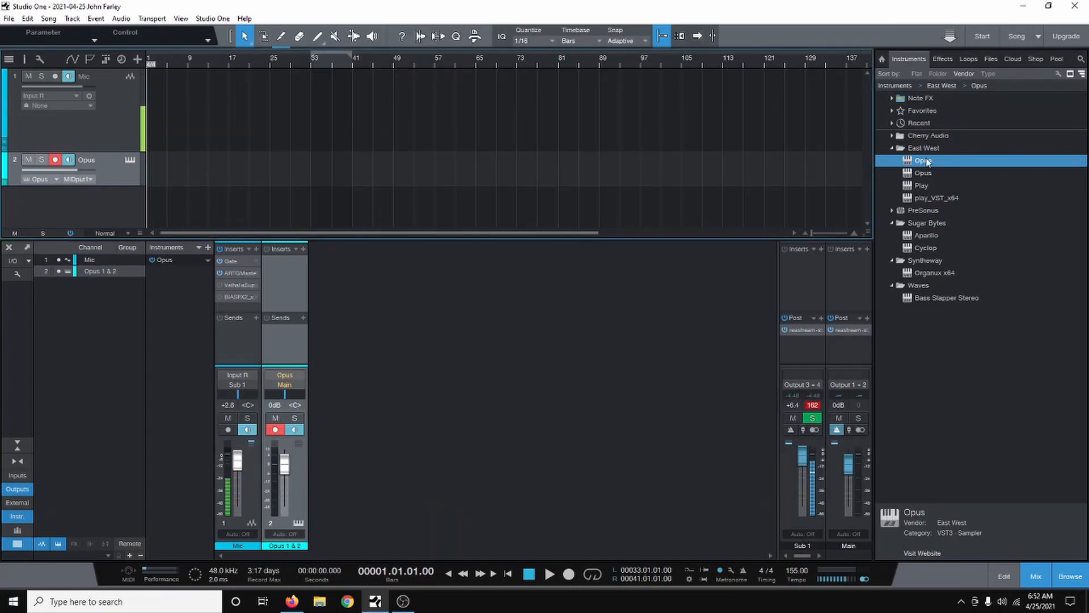
drag(927, 161, 262, 162)
click(130, 161)
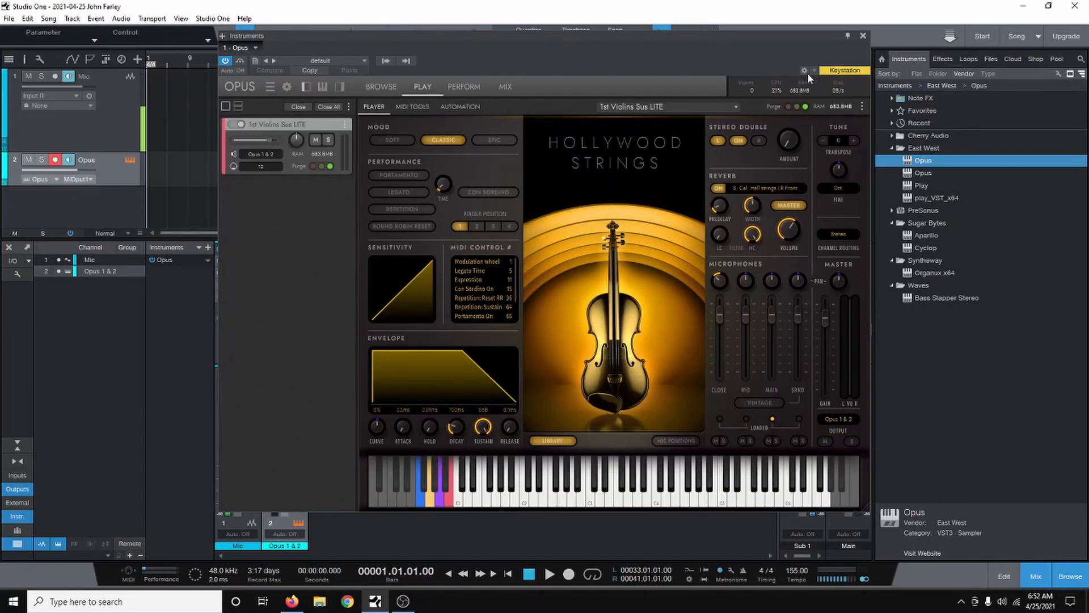
click(381, 87)
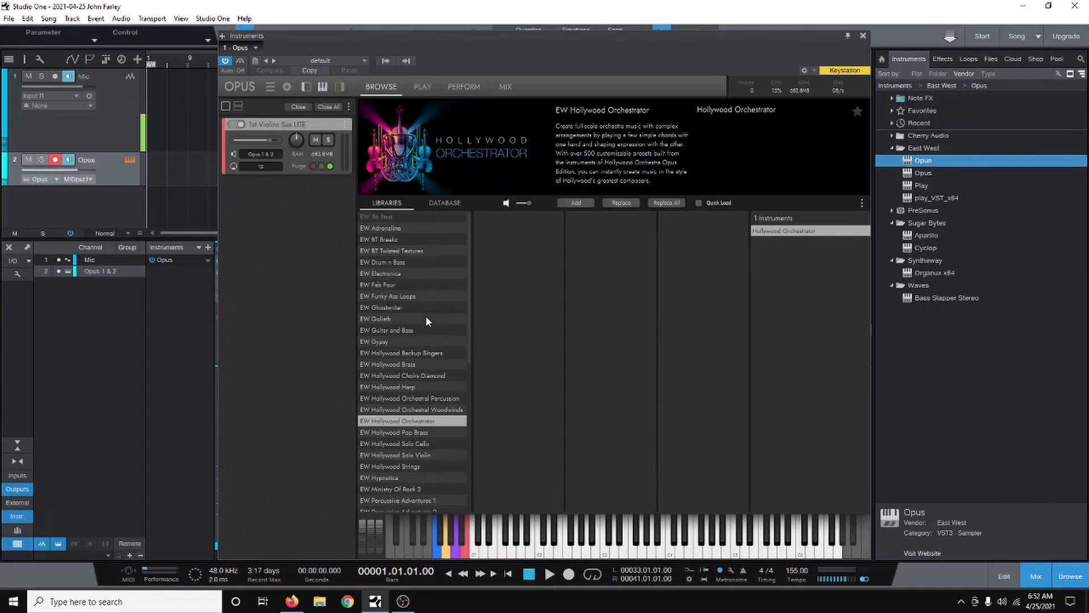
double_click(788, 232)
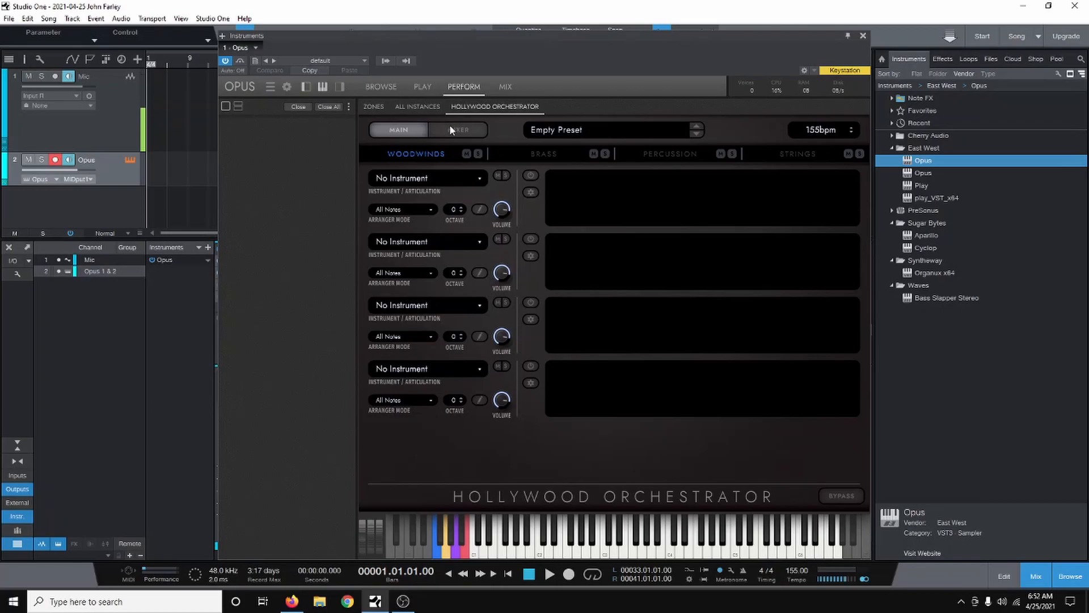
Look through the orchestrator's brass and percussion sections, ending on the strings section.
click(540, 154)
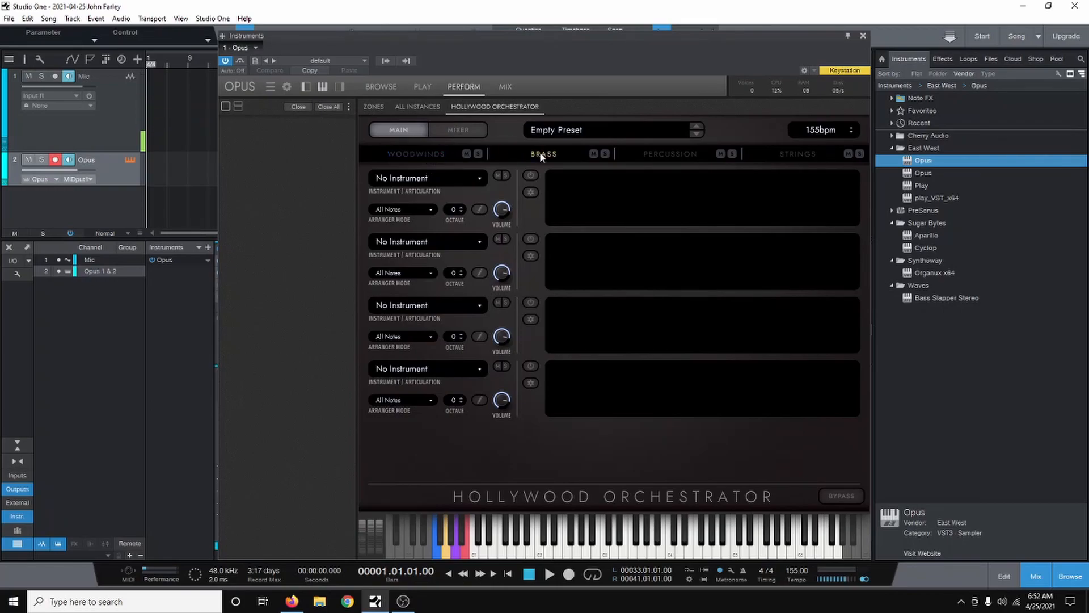
click(677, 152)
click(804, 155)
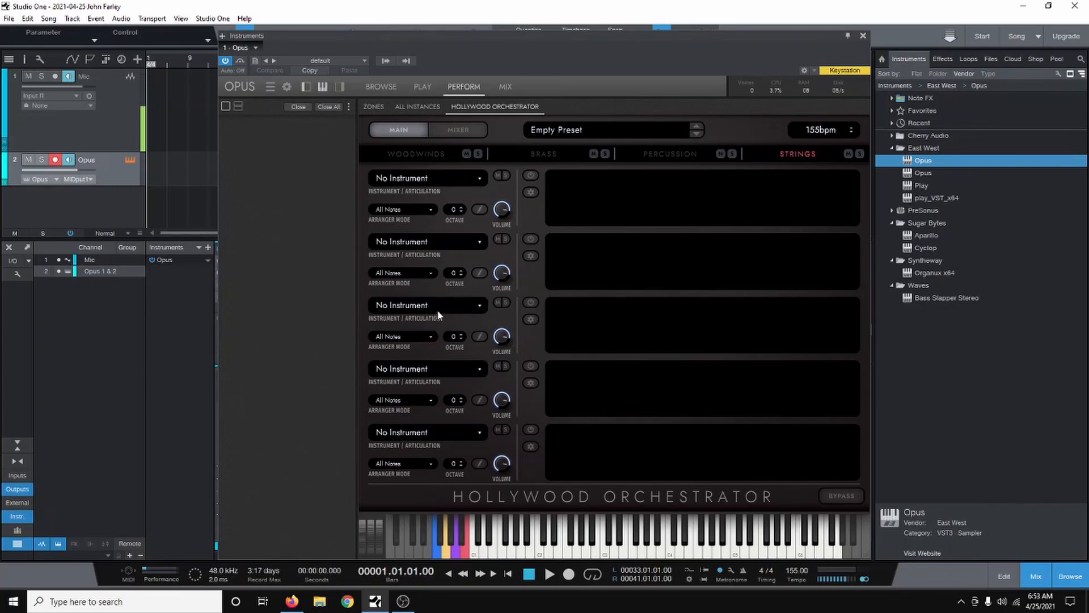
Examine the instruments and articulations available for each of the five strings slots, from first violins to basses.
click(441, 174)
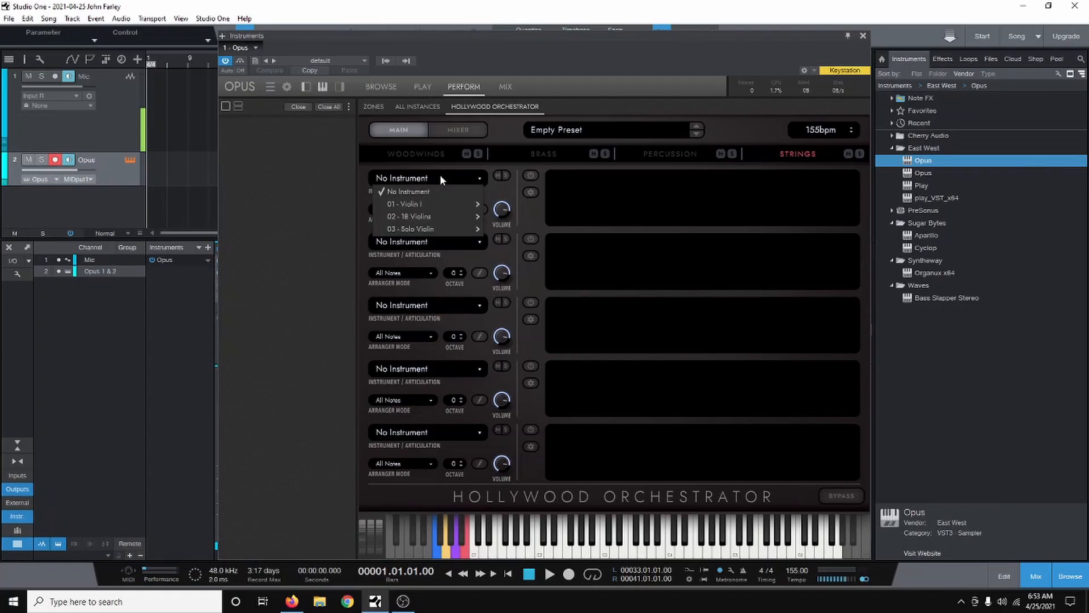
mouse_move(444, 203)
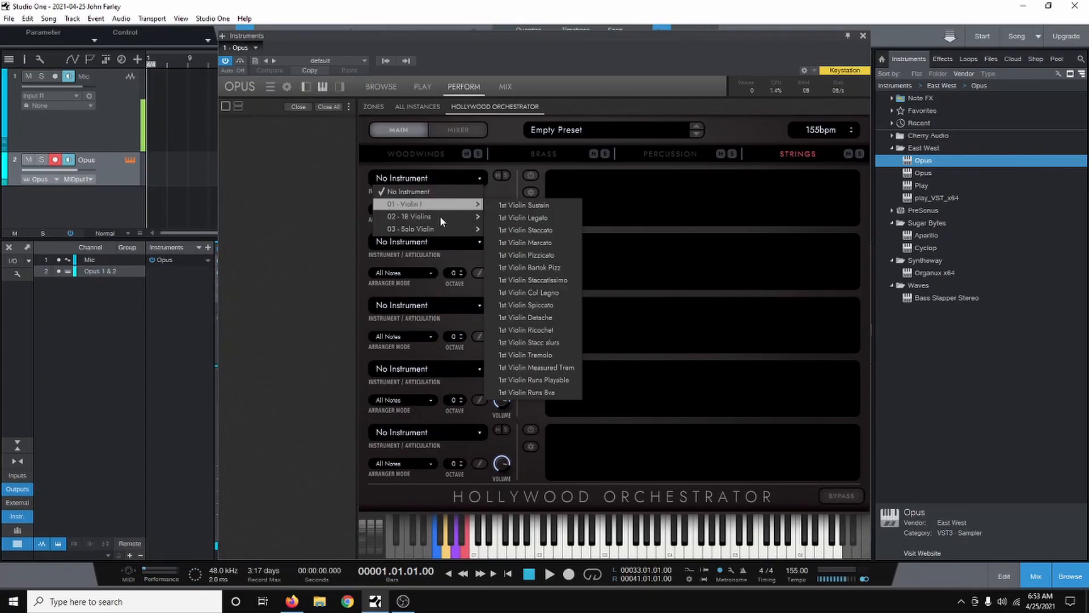
mouse_move(438, 221)
click(443, 256)
click(431, 240)
mouse_move(435, 275)
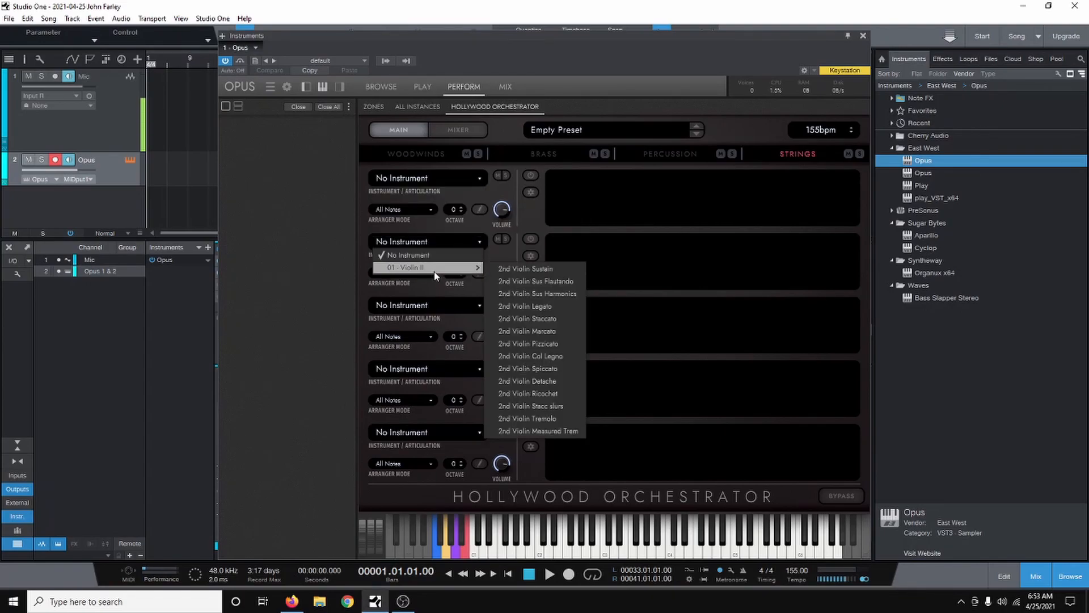
click(443, 303)
click(442, 303)
mouse_move(444, 332)
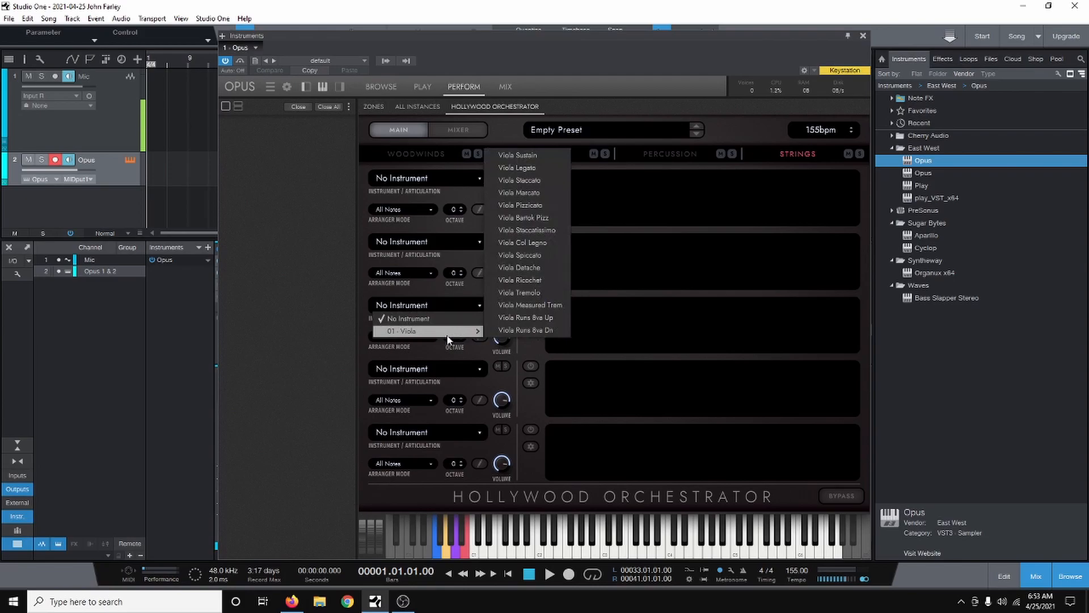
click(449, 370)
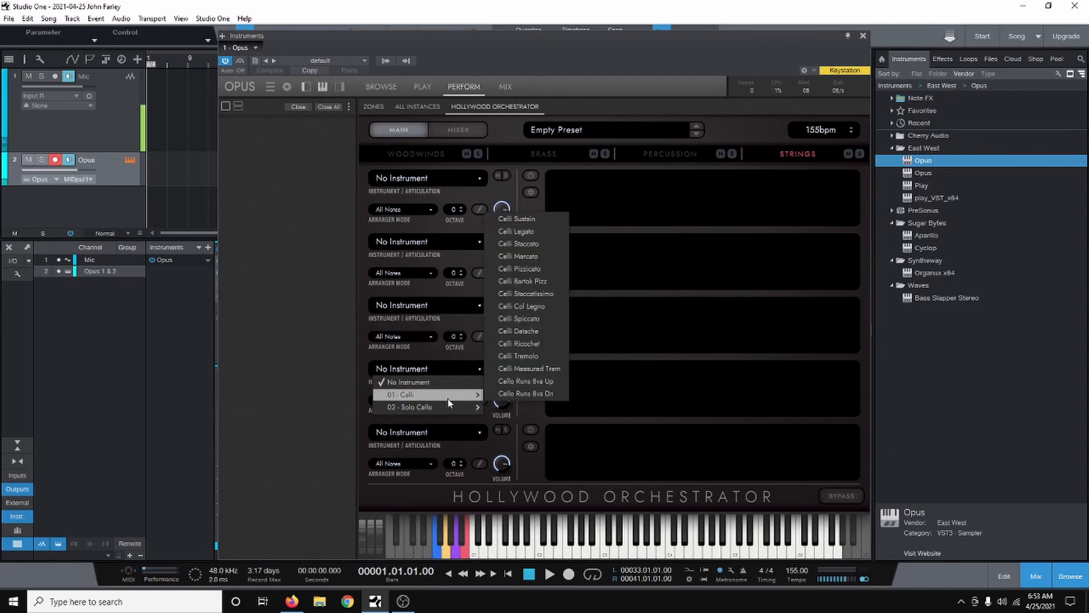
click(442, 434)
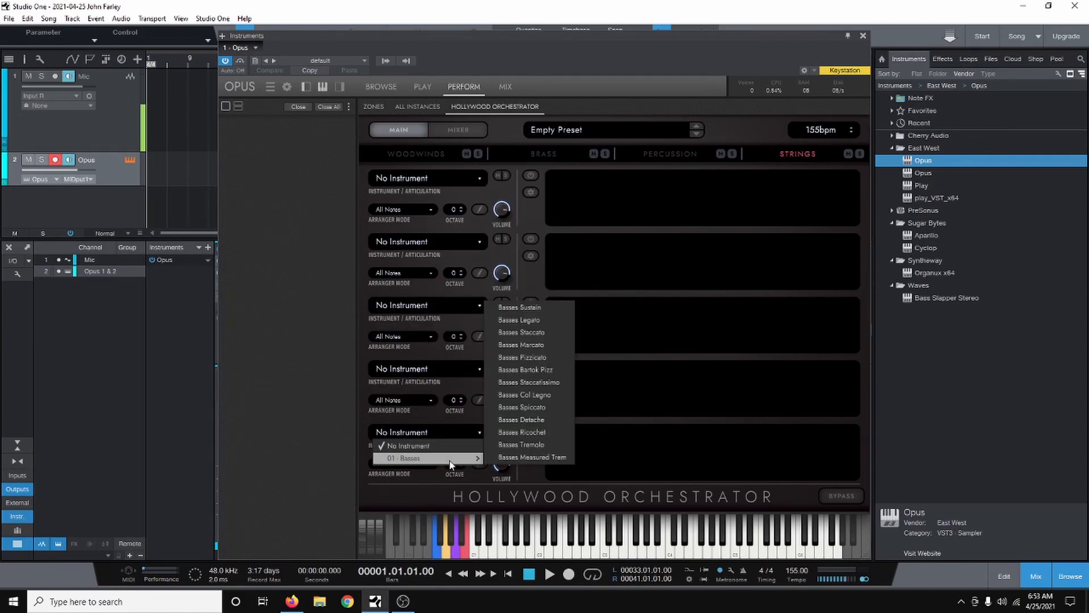
click(439, 473)
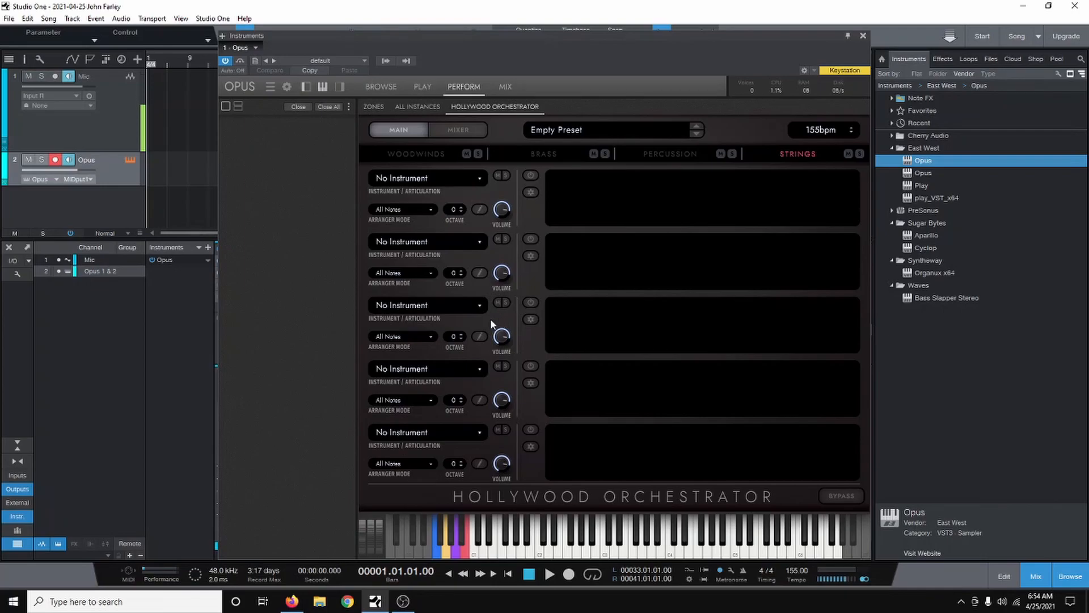
Assign the Celli Staccato articulation to the fourth strings slot.
click(428, 368)
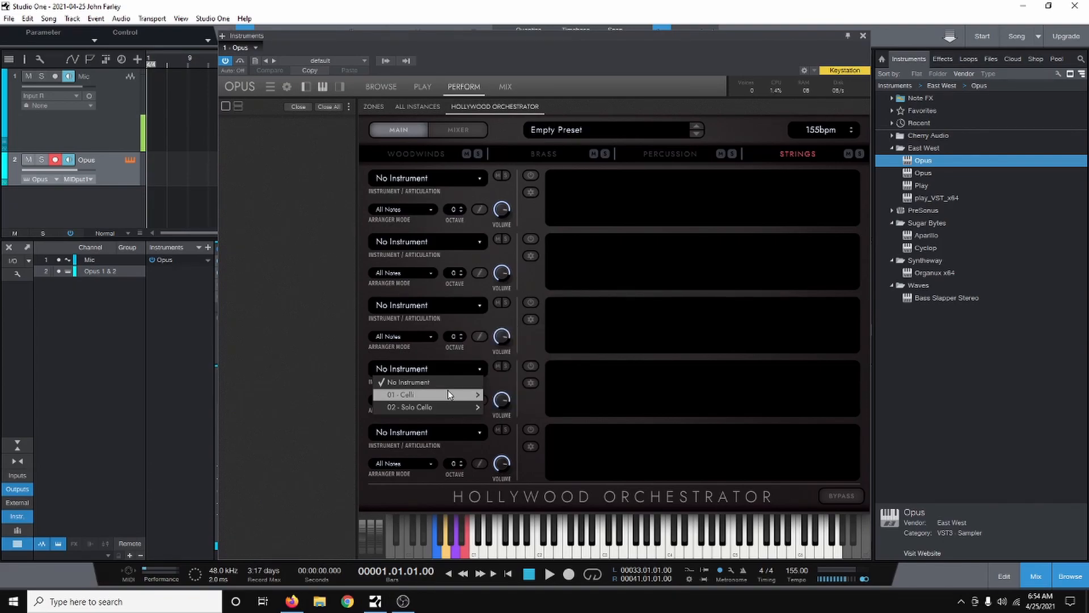
mouse_move(448, 392)
click(540, 242)
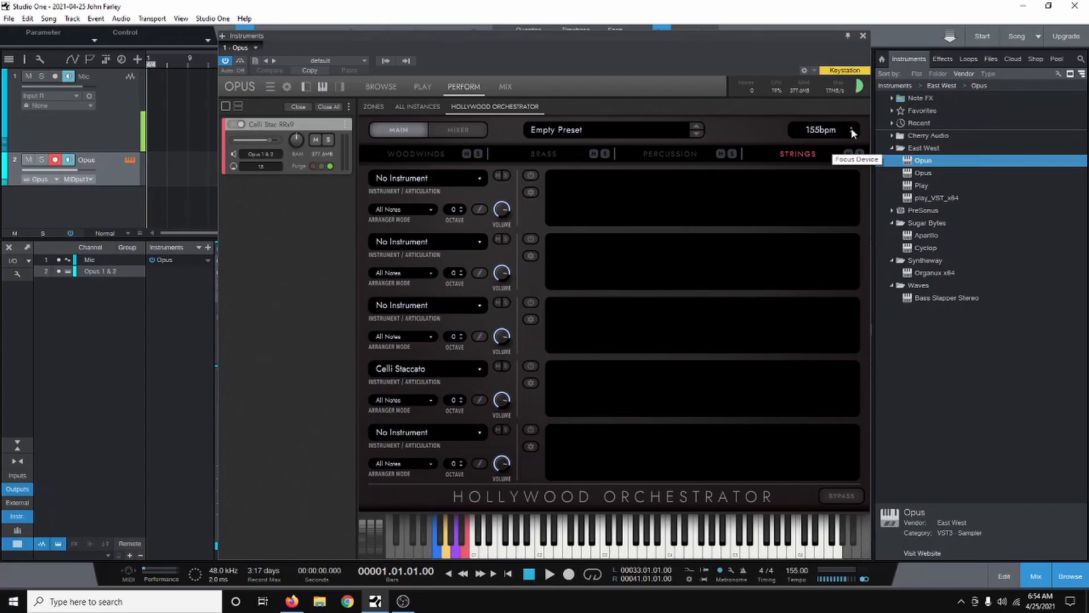
Set the song tempo to 120 bpm.
click(813, 134)
click(779, 137)
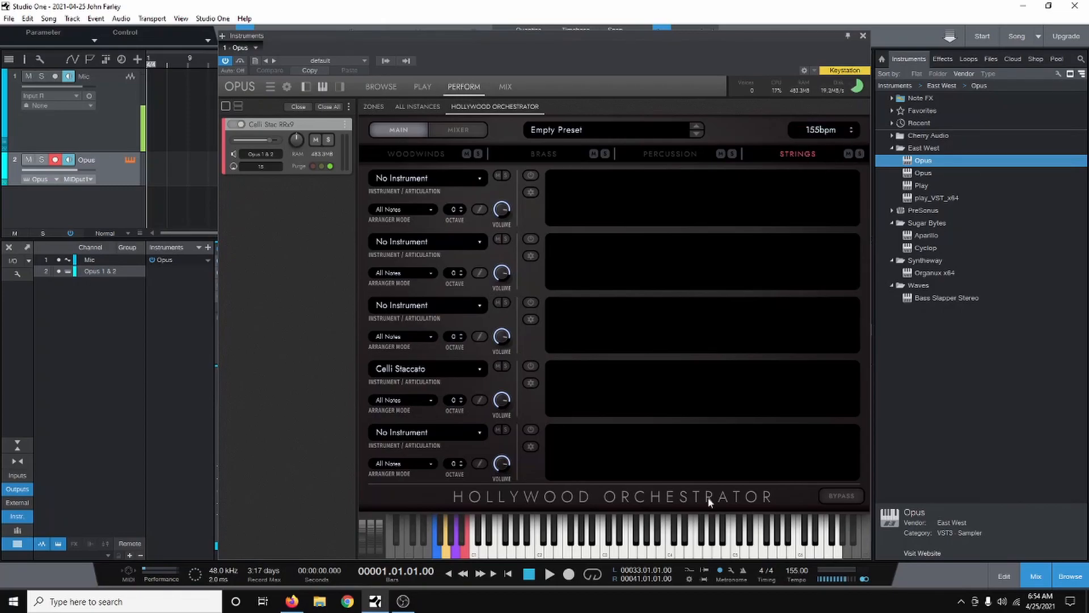
double_click(796, 571)
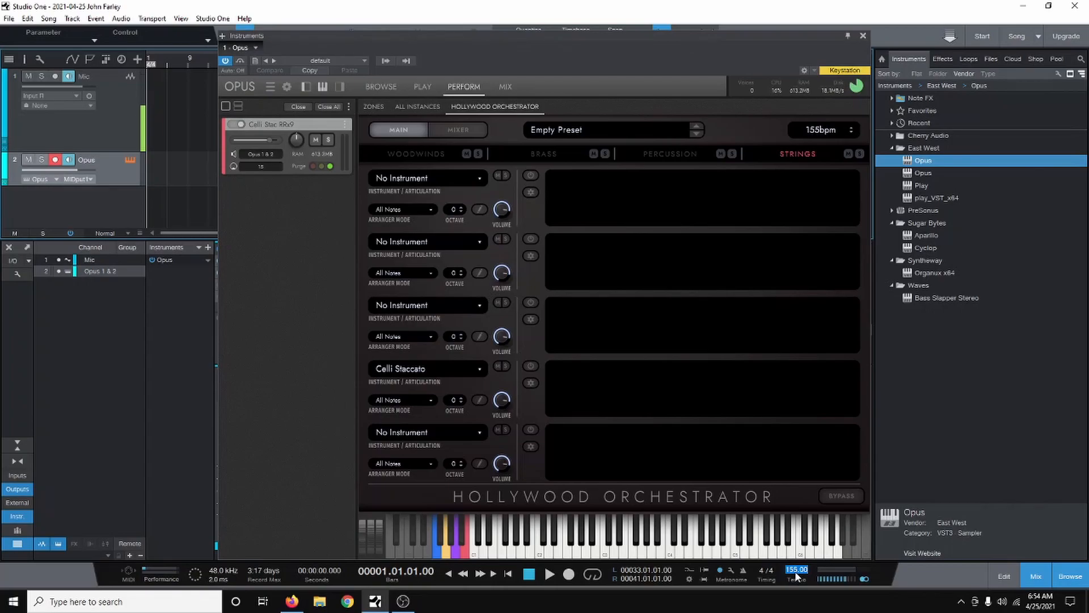
text(120)
key(Return)
Open the note sequencer for the Celli Staccato slot and set its arranger mode to Lowest.
click(481, 400)
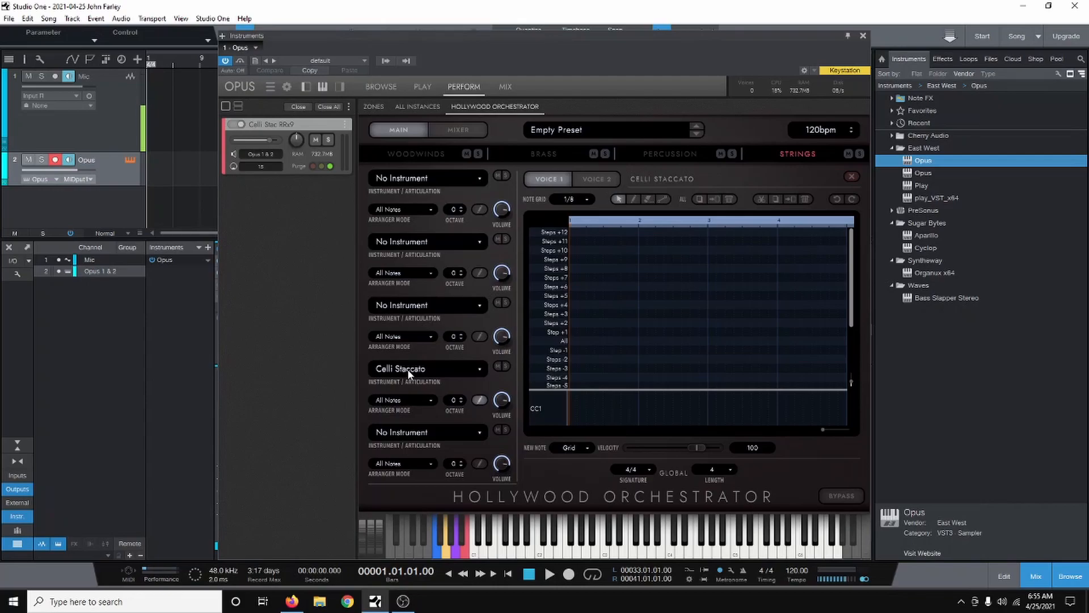
click(421, 404)
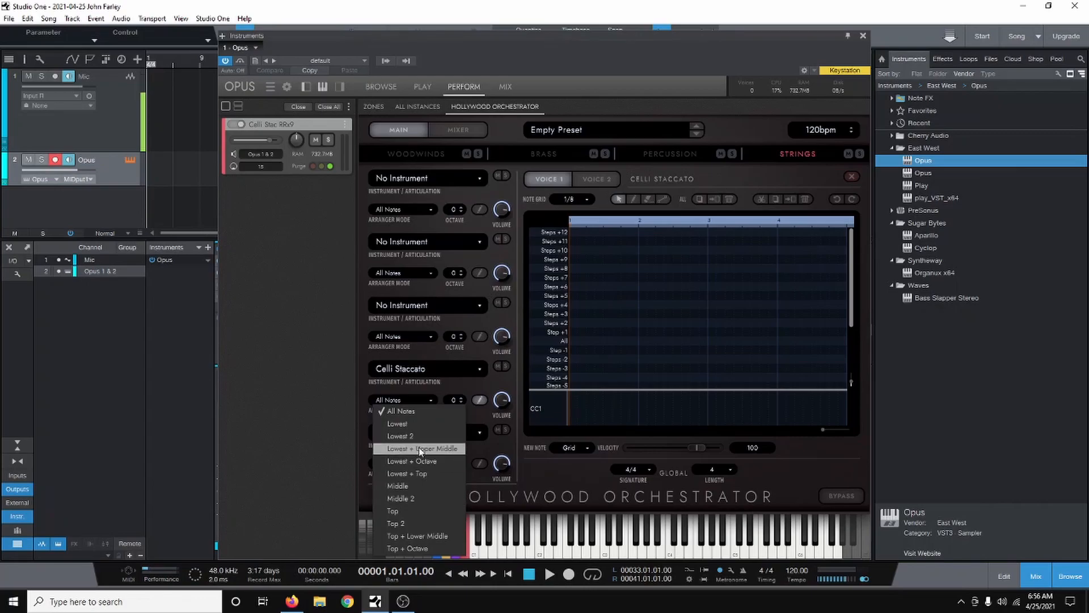
click(418, 426)
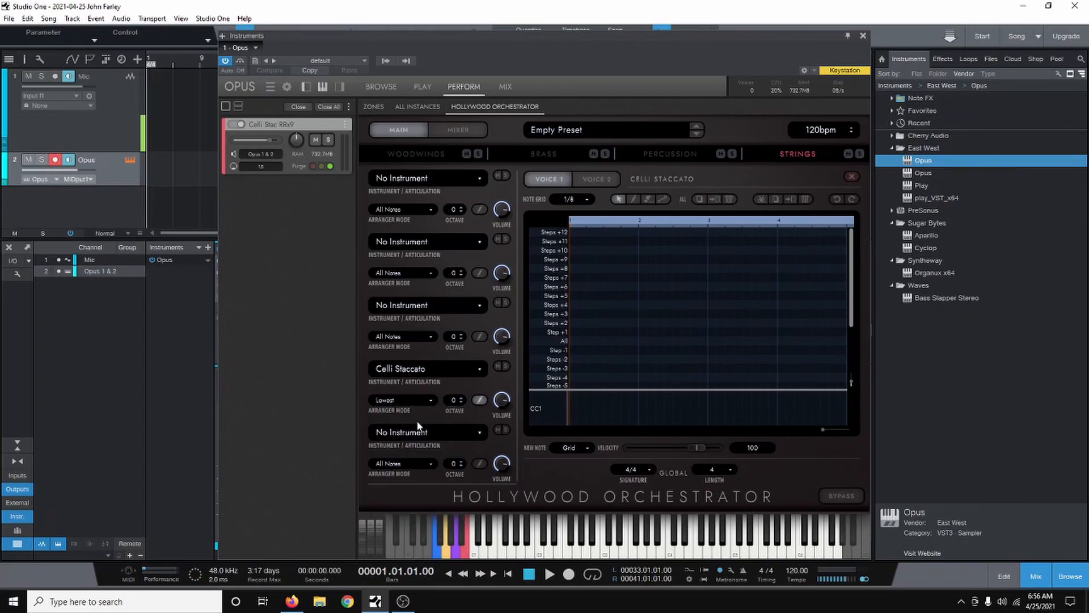
Activate the draw tool in the Celli Staccato sequencer and set the note grid to 1/16.
click(480, 400)
click(634, 202)
click(583, 200)
click(576, 235)
Draw a short rhythm of notes on the Lowest row within the first bar.
drag(822, 430, 828, 431)
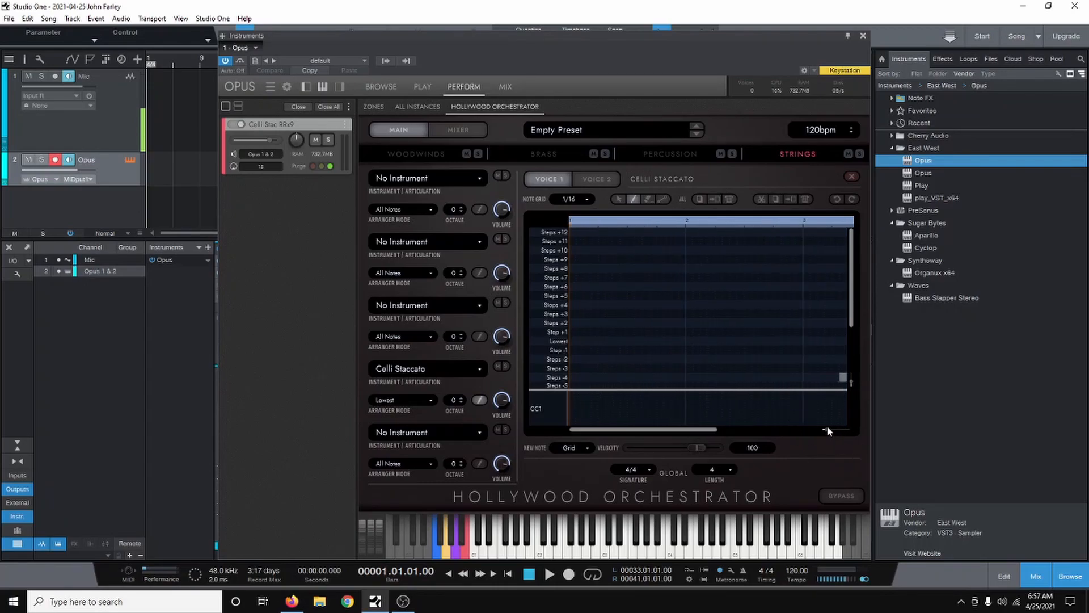
click(574, 340)
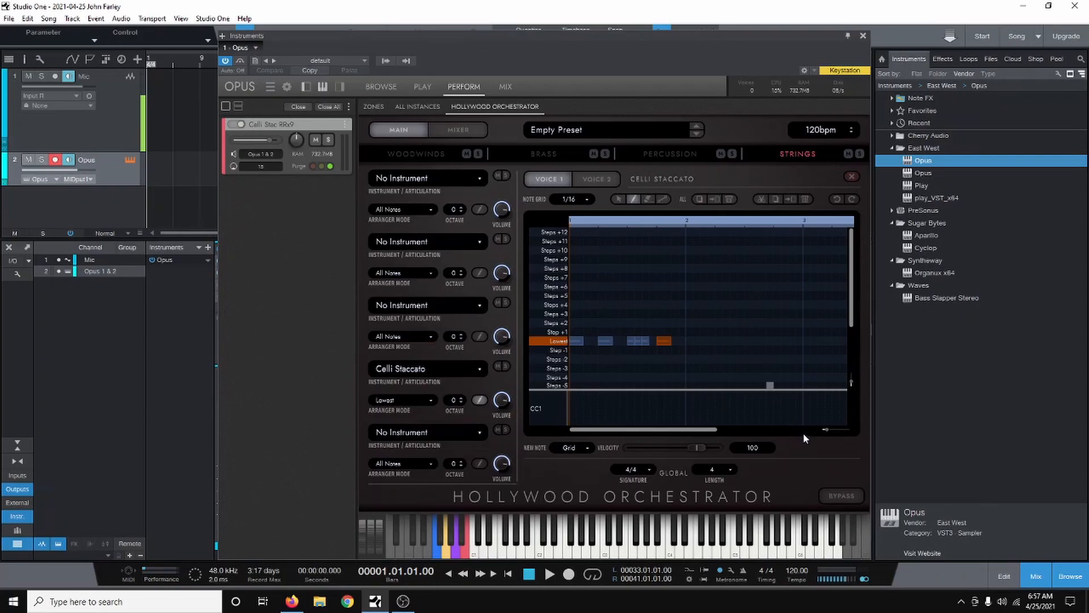
click(828, 427)
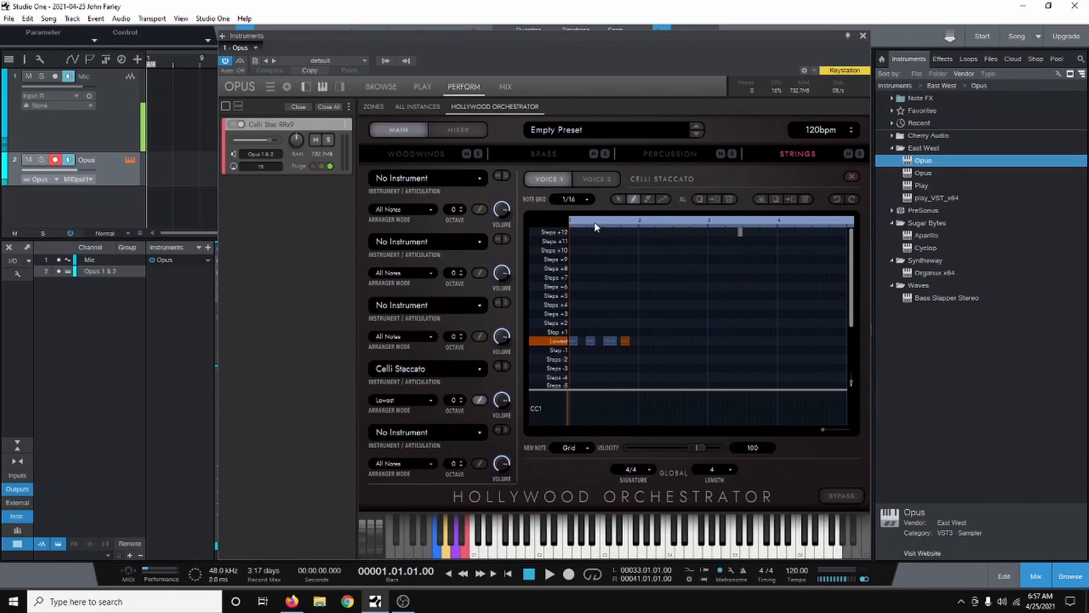
Set the global pattern length to 2 and draw a short note rhythm on the Lowest row in the first bar.
click(718, 471)
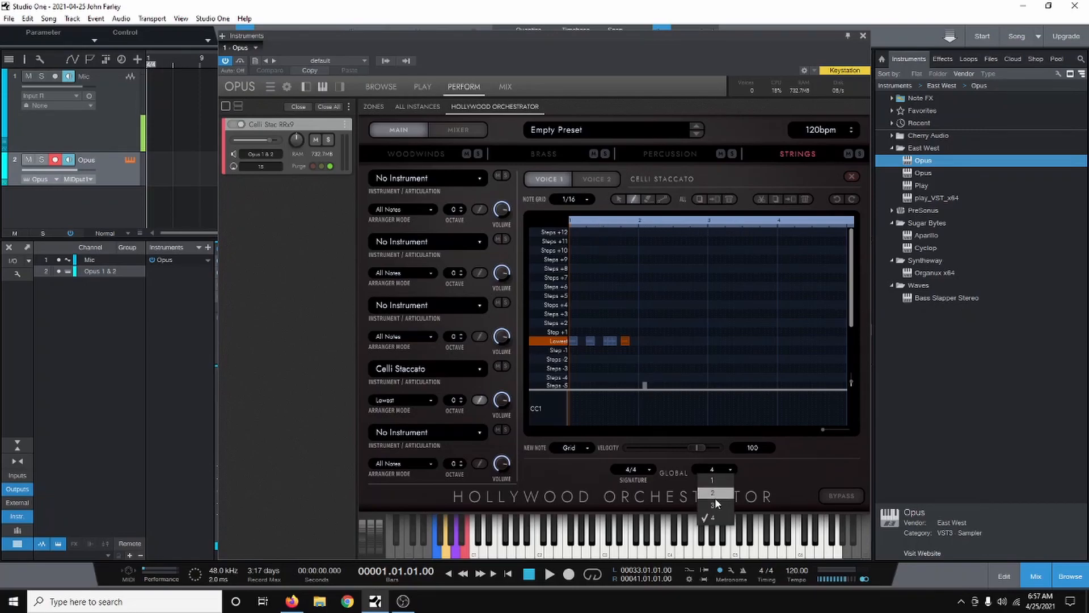
click(715, 495)
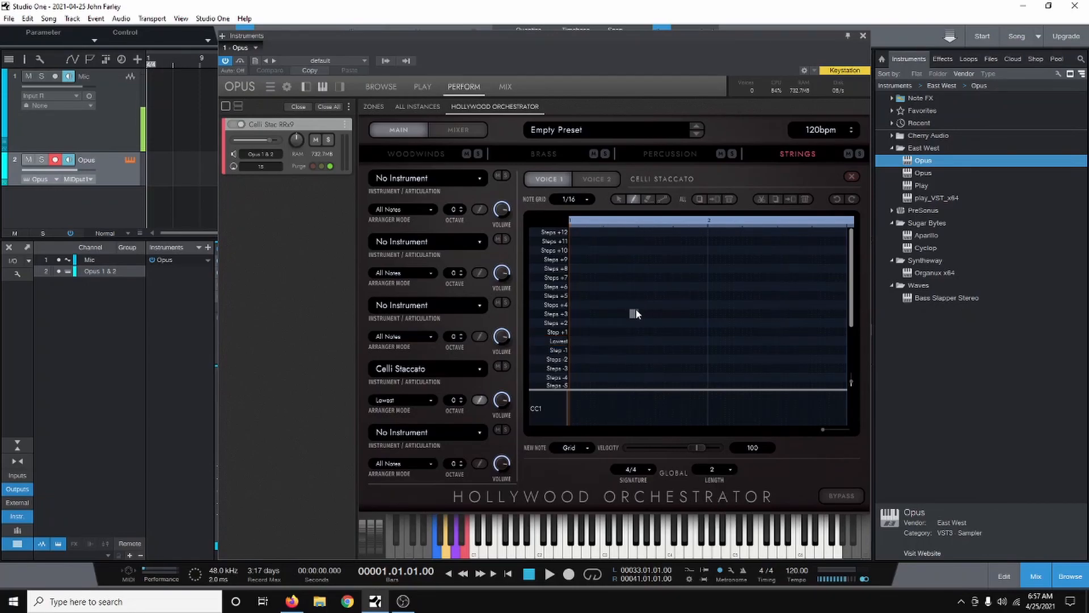
click(575, 342)
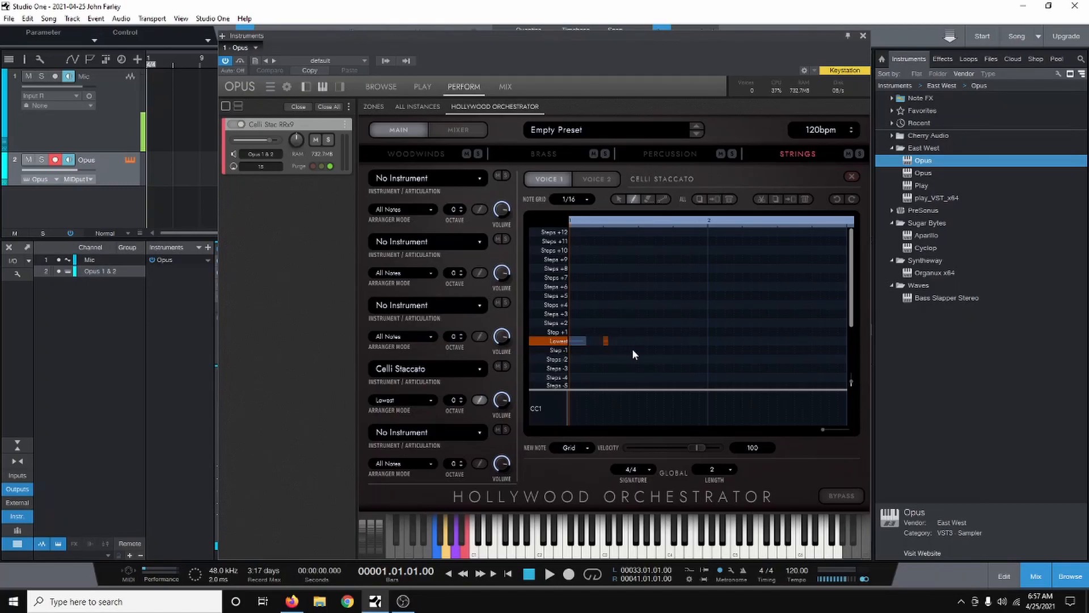
drag(647, 341, 654, 342)
click(642, 341)
Move the last note one sixteenth earlier, and copy all the first bar's notes to the start of bar 2.
click(617, 199)
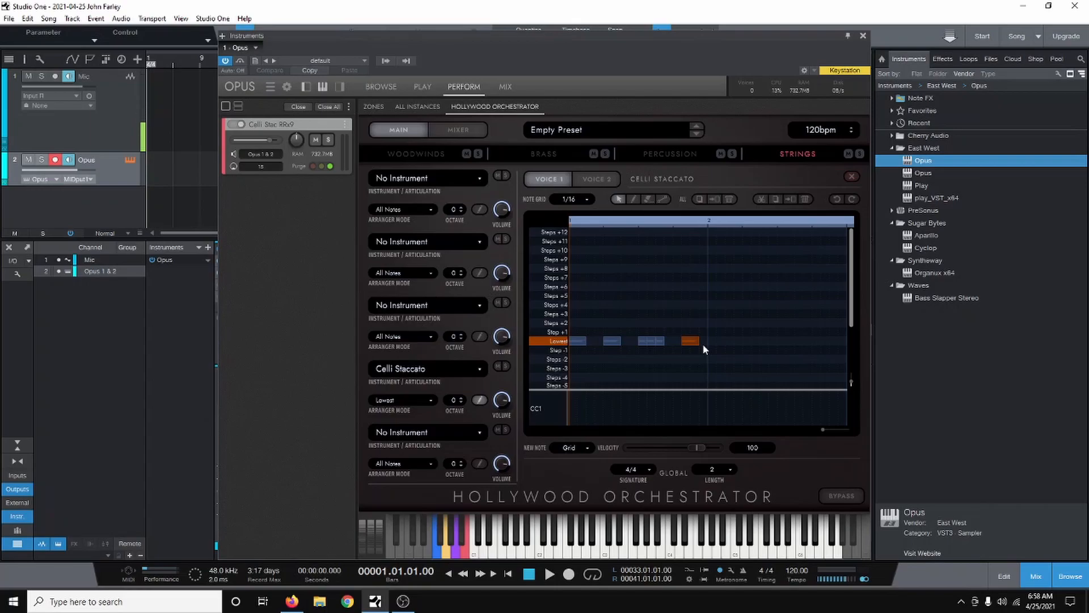
drag(690, 341, 678, 343)
click(700, 197)
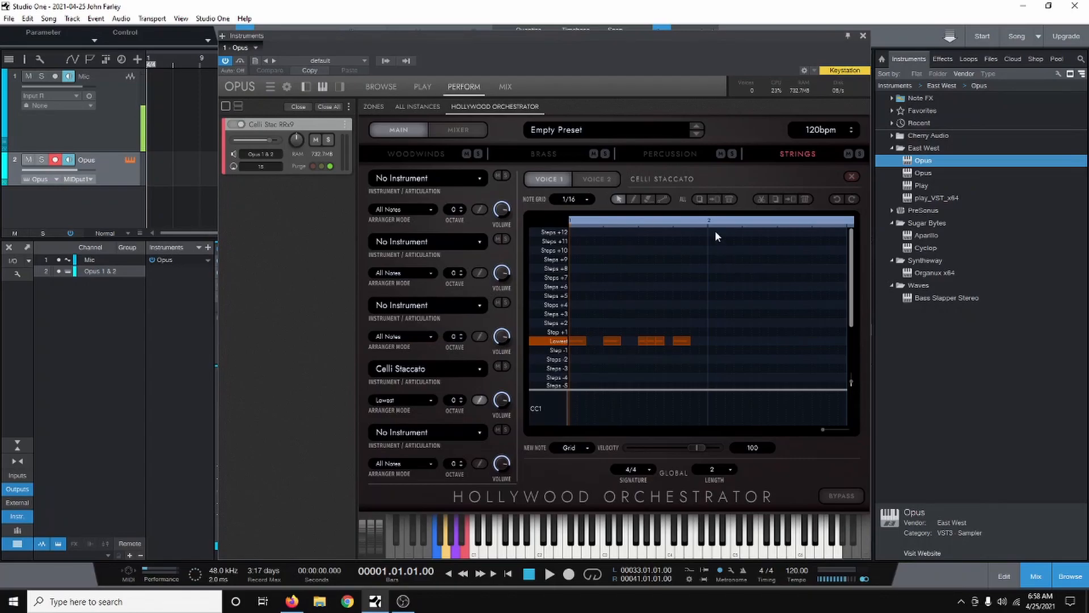
click(789, 199)
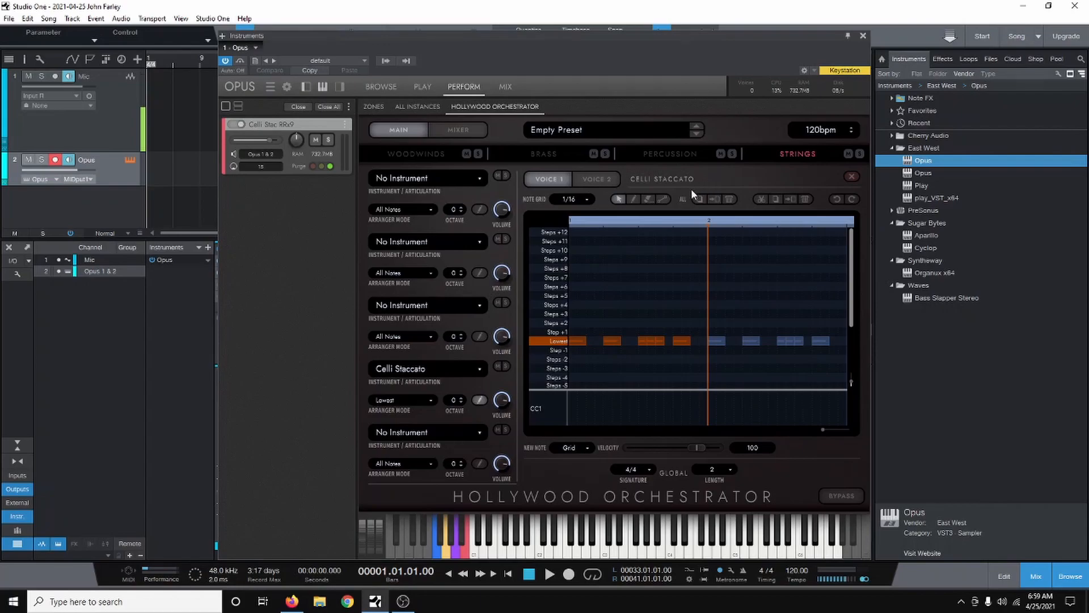
Clear all notes from the Celli Staccato pattern and try to undo the clearing.
click(729, 200)
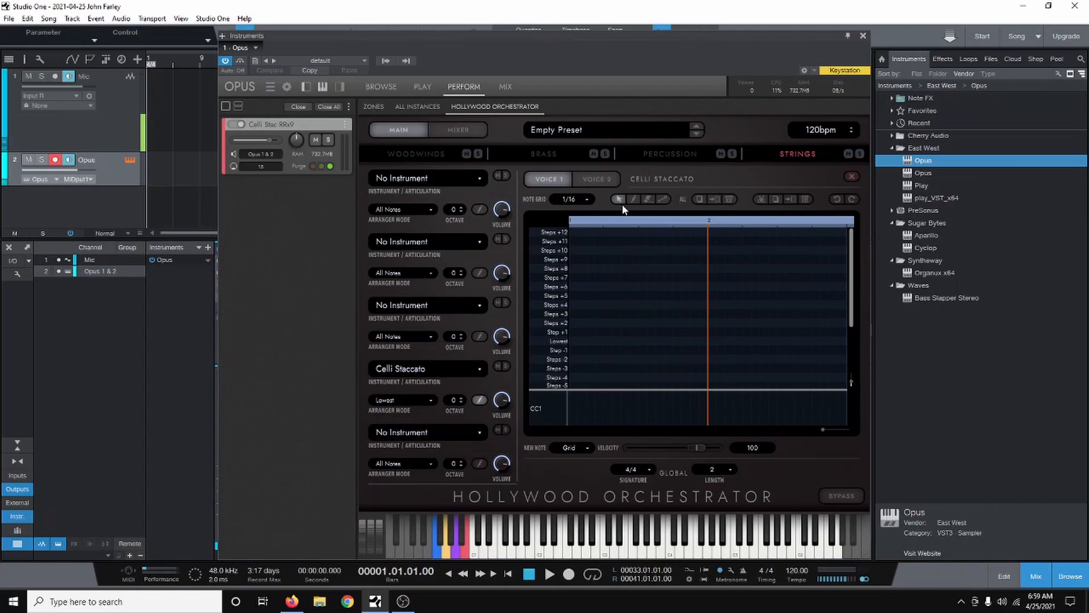
key(ctrl+z)
key(ctrl+z)
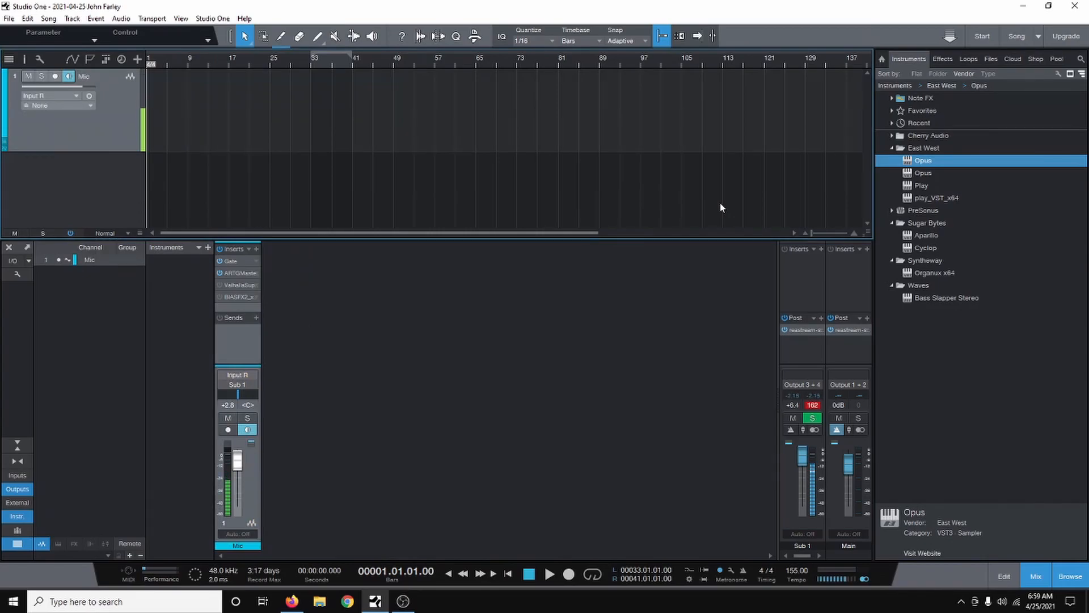
Add the East West Opus instrument to the song as a new instrument track.
drag(925, 164, 734, 189)
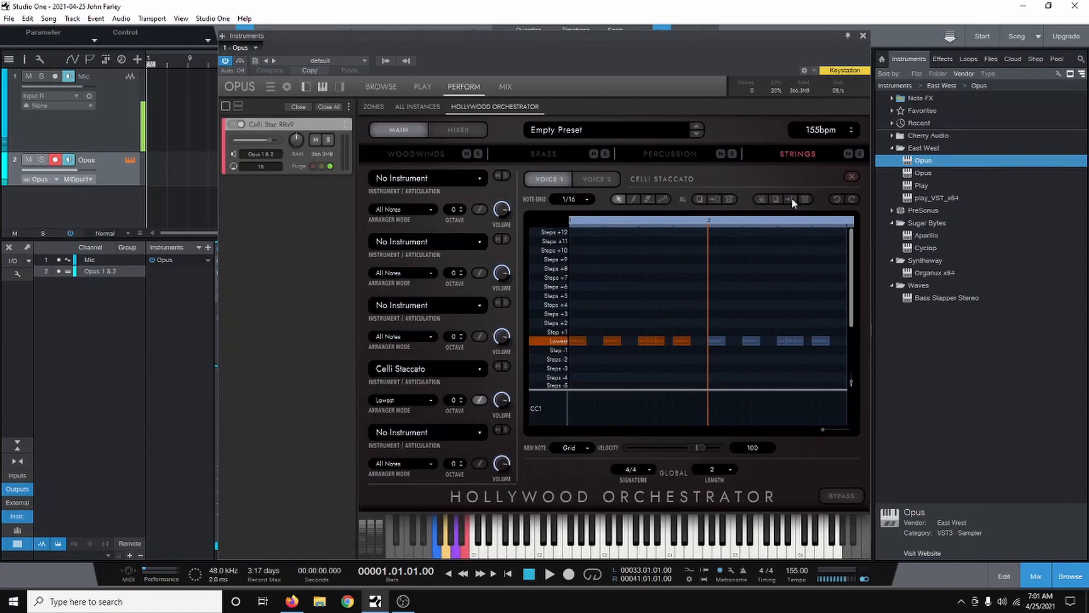
Return the pattern's playhead to its start, check the sequence in the strings overview, and reopen the Celli Staccato sequencer.
click(571, 224)
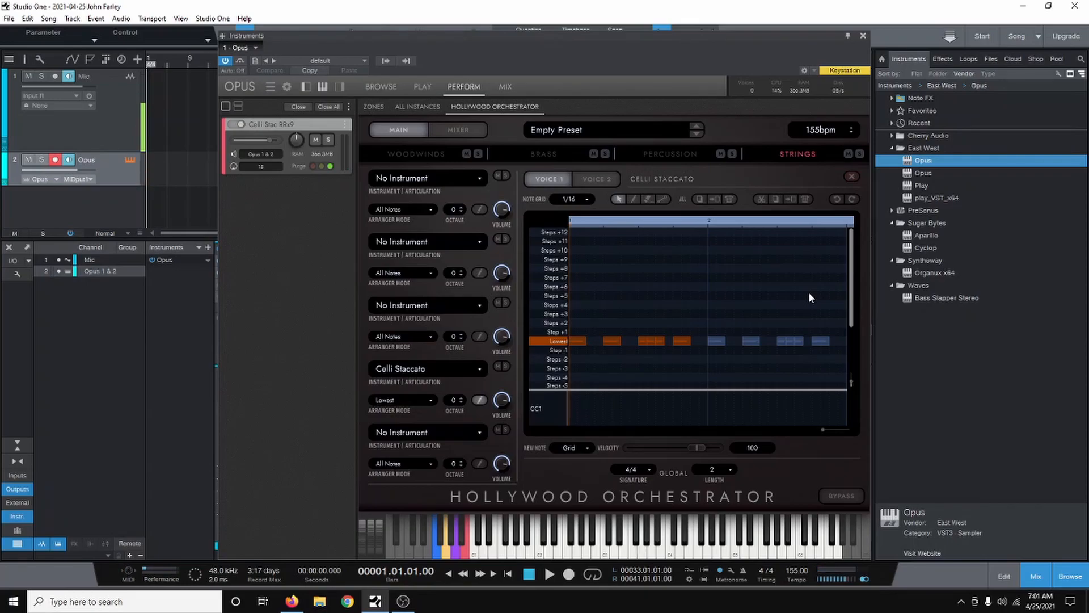
click(480, 401)
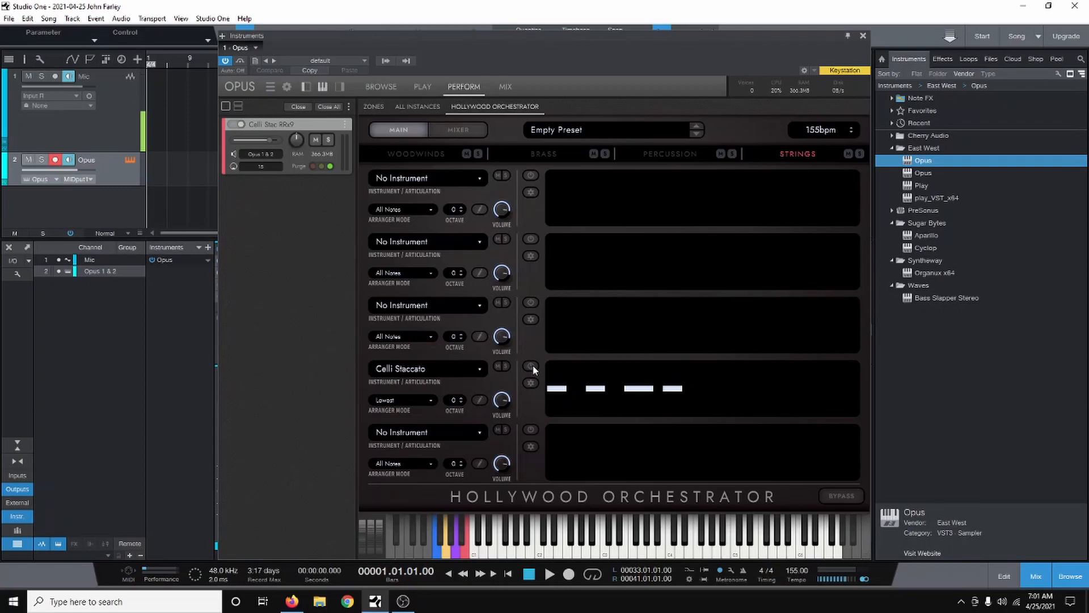
click(481, 397)
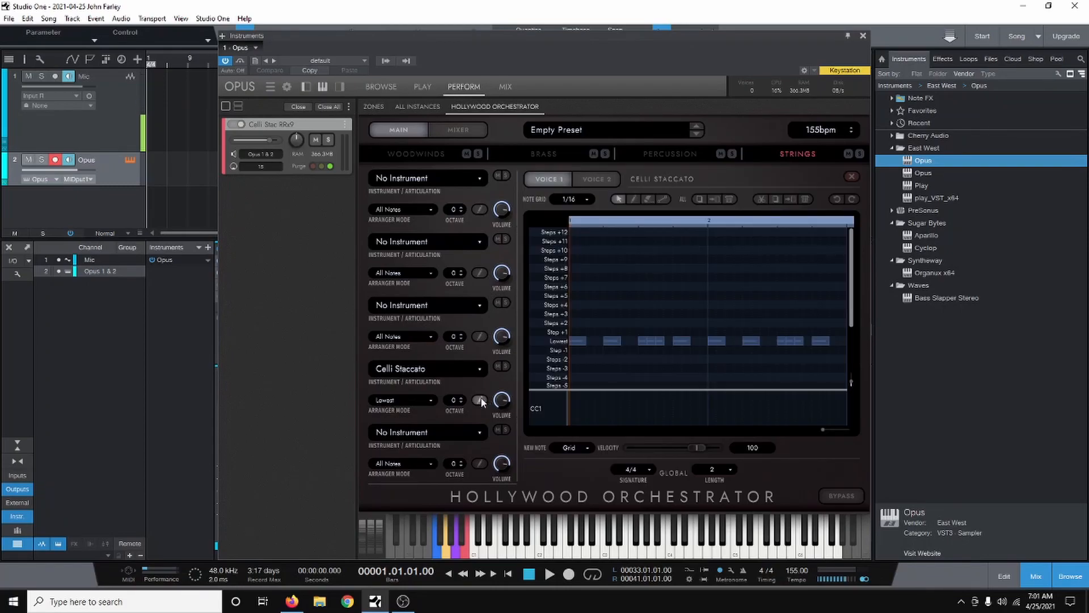
Return to the strings overview, enable the Celli Staccato sequence, and set the song tempo to 120 bpm.
click(481, 397)
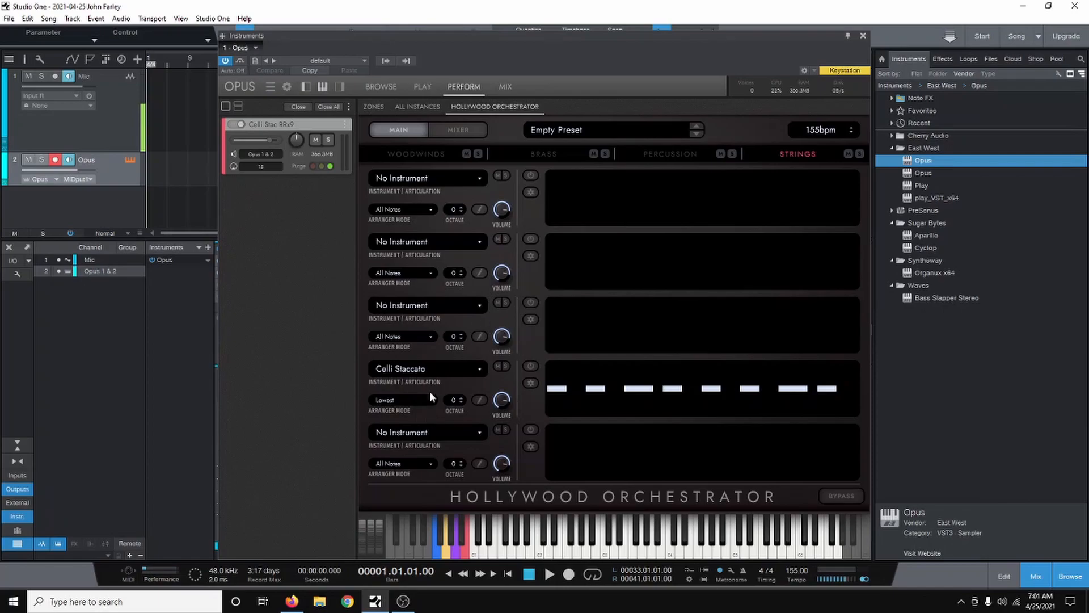
click(530, 367)
click(788, 575)
text(120)
key(Return)
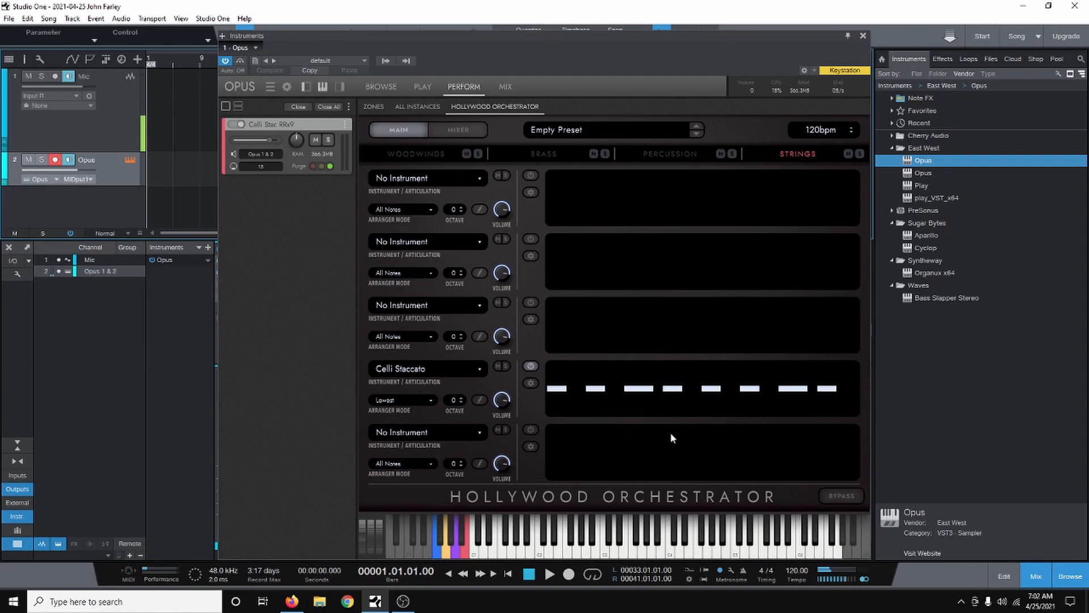
Copy all the notes of the Celli Staccato pattern and load Basses Staccato into the empty basses slot.
click(479, 400)
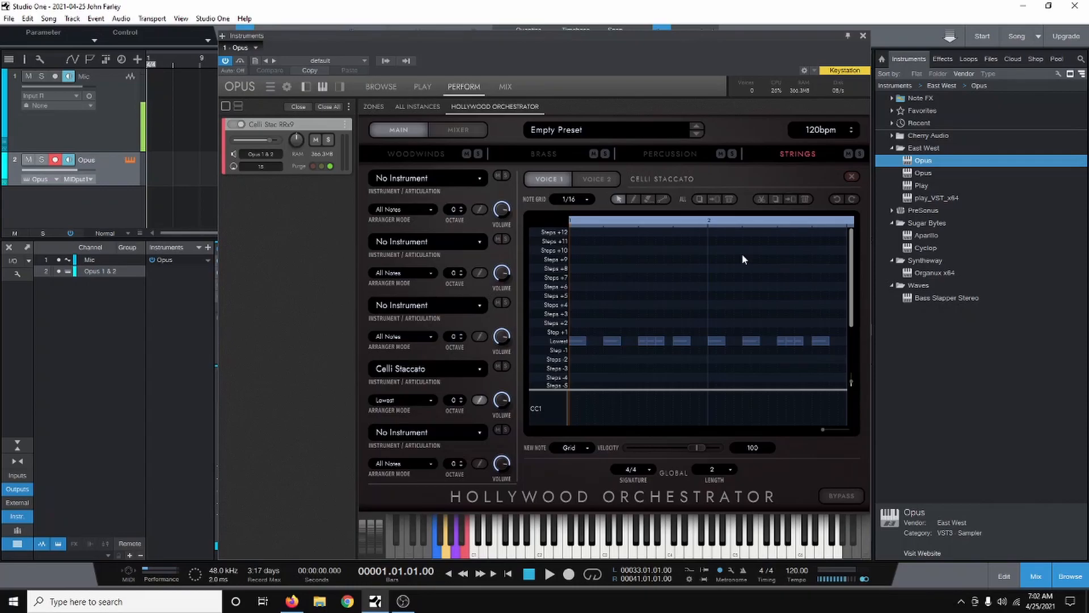
click(701, 199)
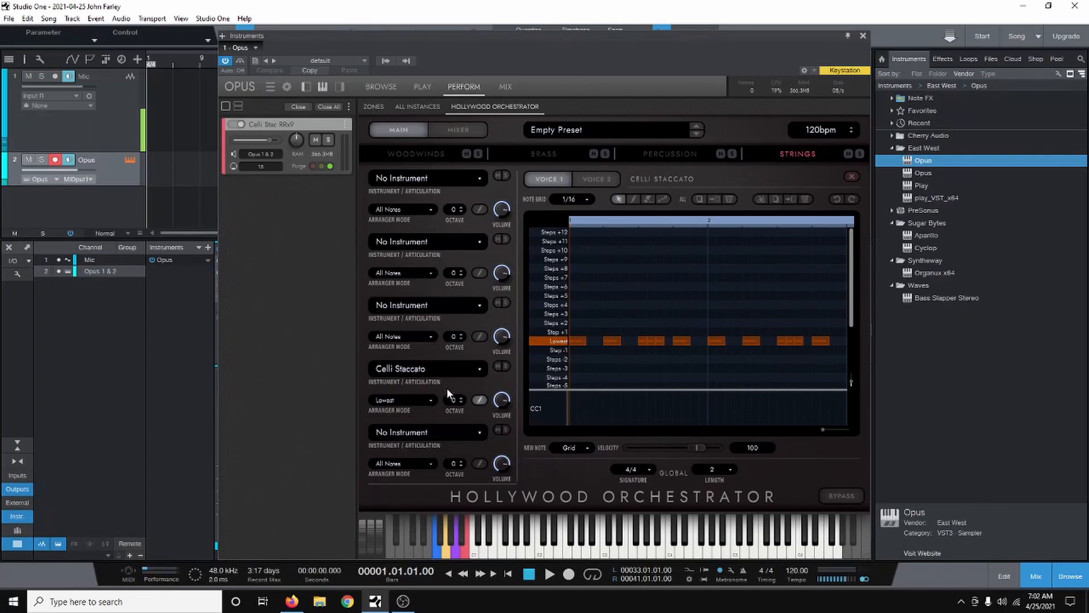
click(430, 431)
mouse_move(426, 463)
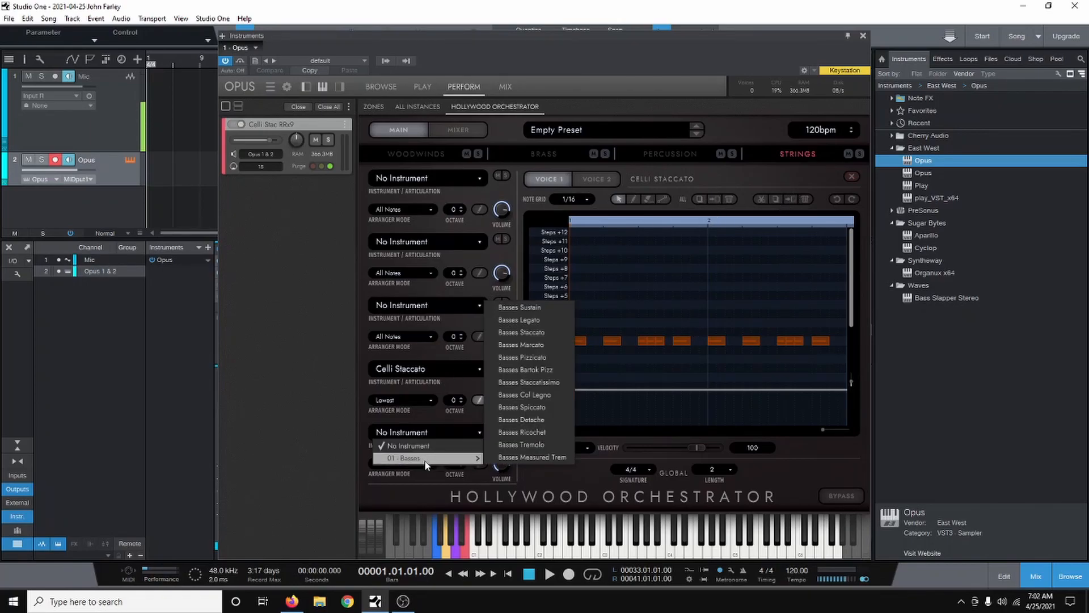
click(525, 332)
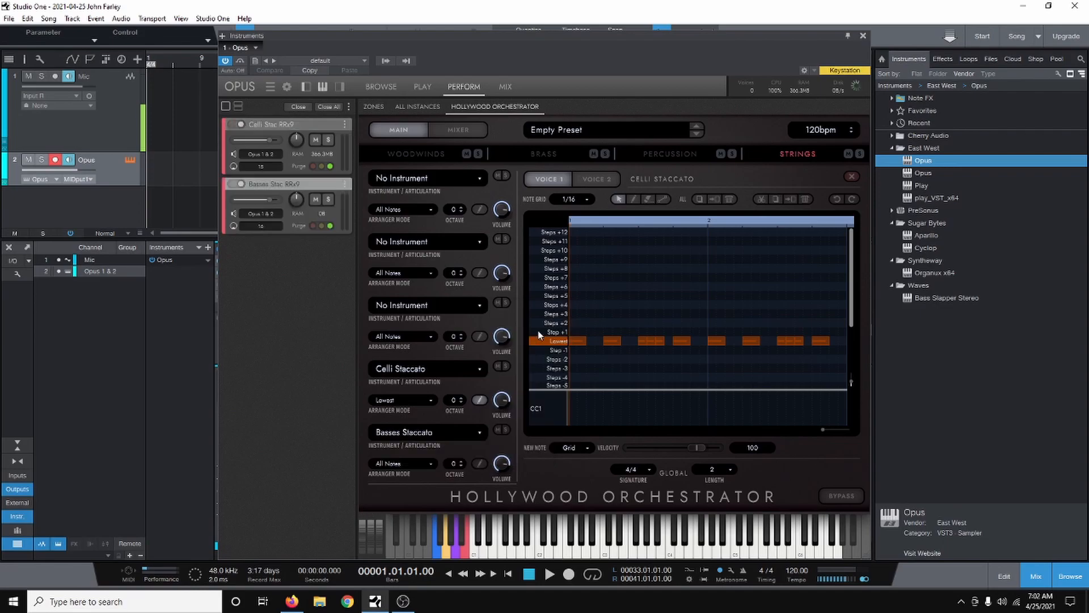
Set the Basses Staccato arranger mode to Lowest and its octave to -1.
click(397, 464)
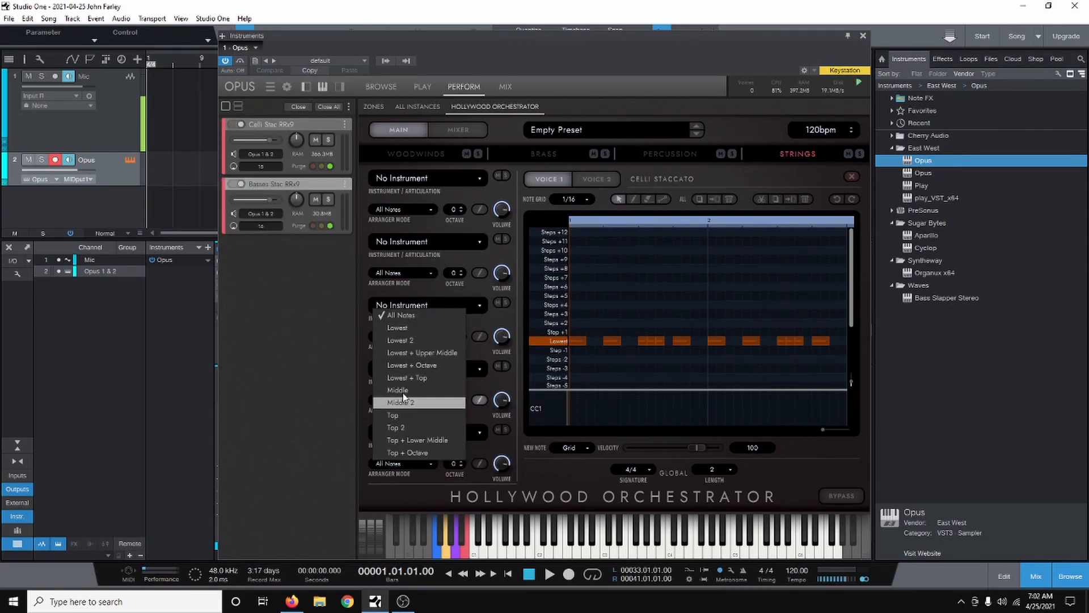
click(410, 324)
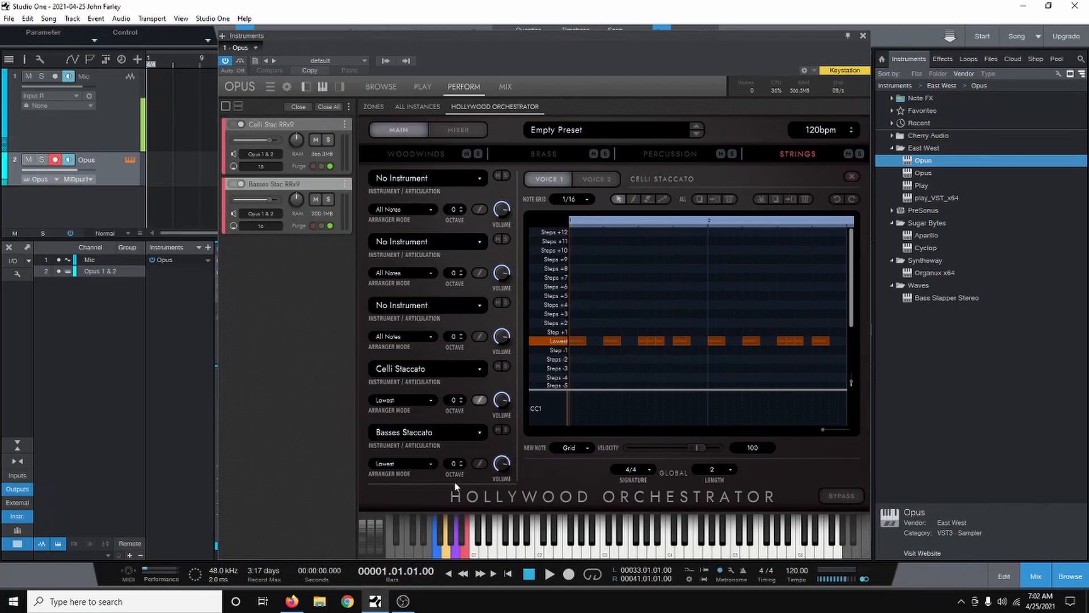
click(459, 465)
Paste the copied celli notes into the Basses Staccato sequencer and enable the basses sequence.
click(481, 462)
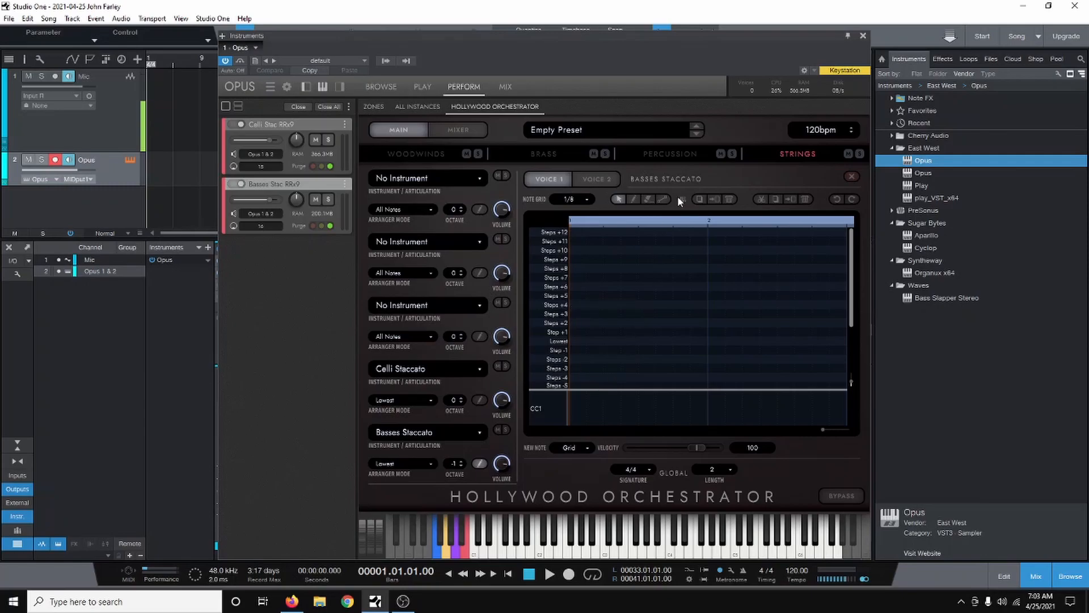
click(793, 201)
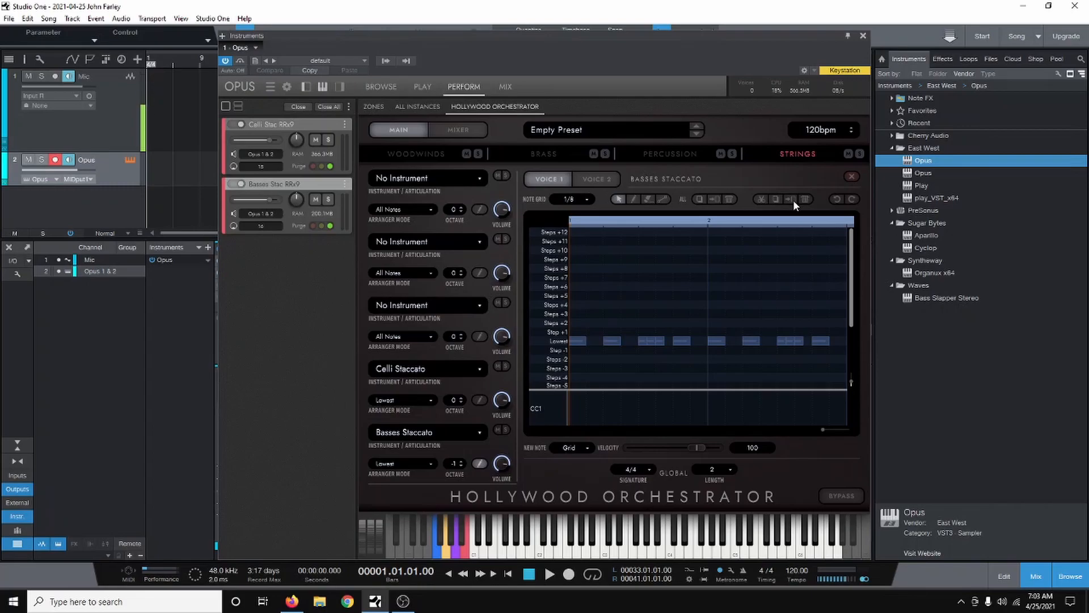
click(480, 464)
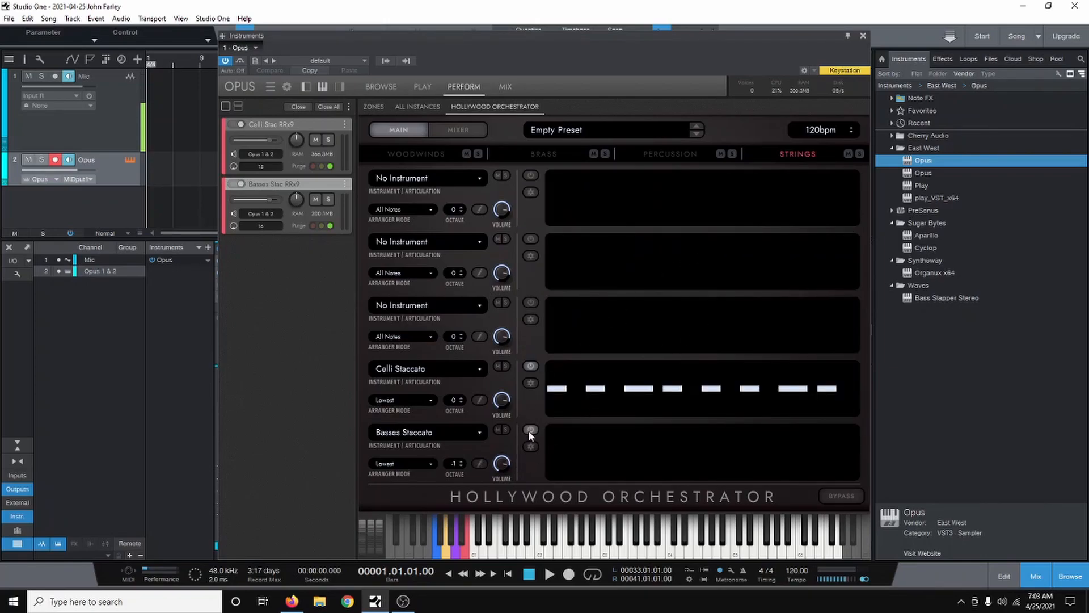
click(482, 463)
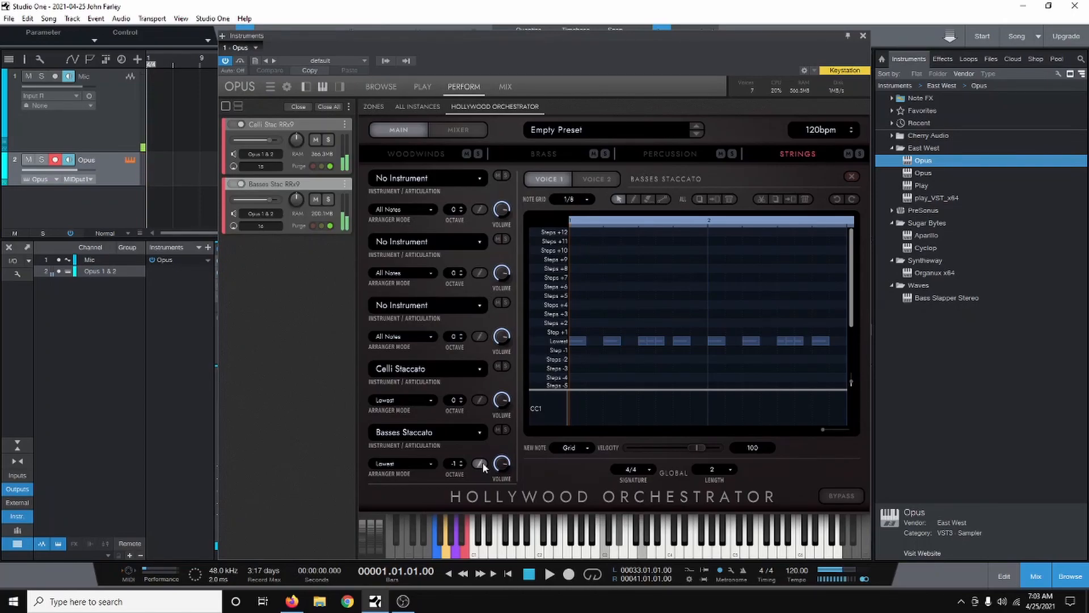
click(446, 307)
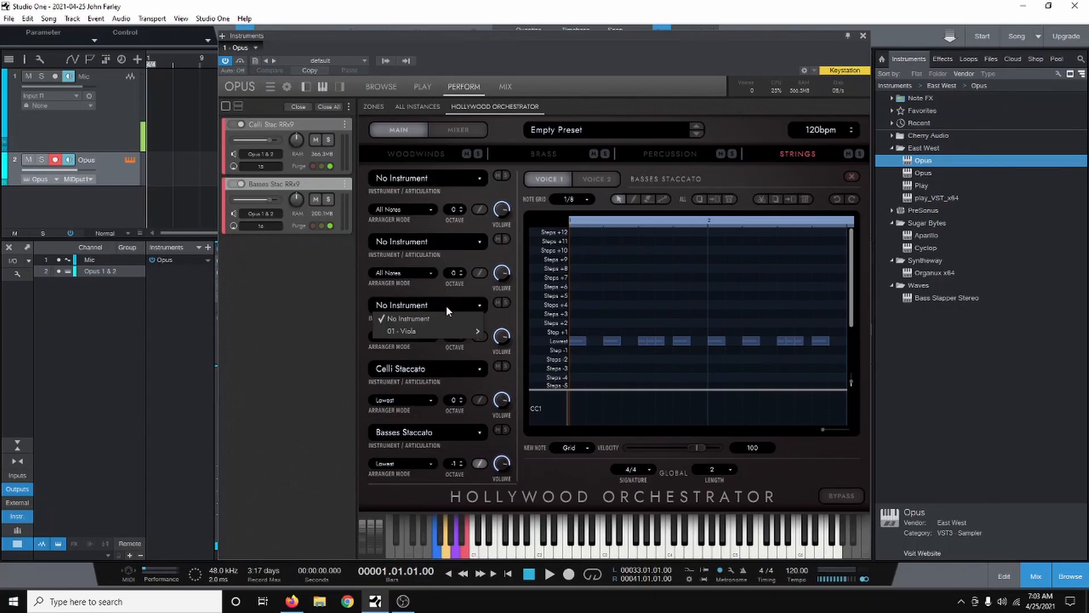
mouse_move(442, 329)
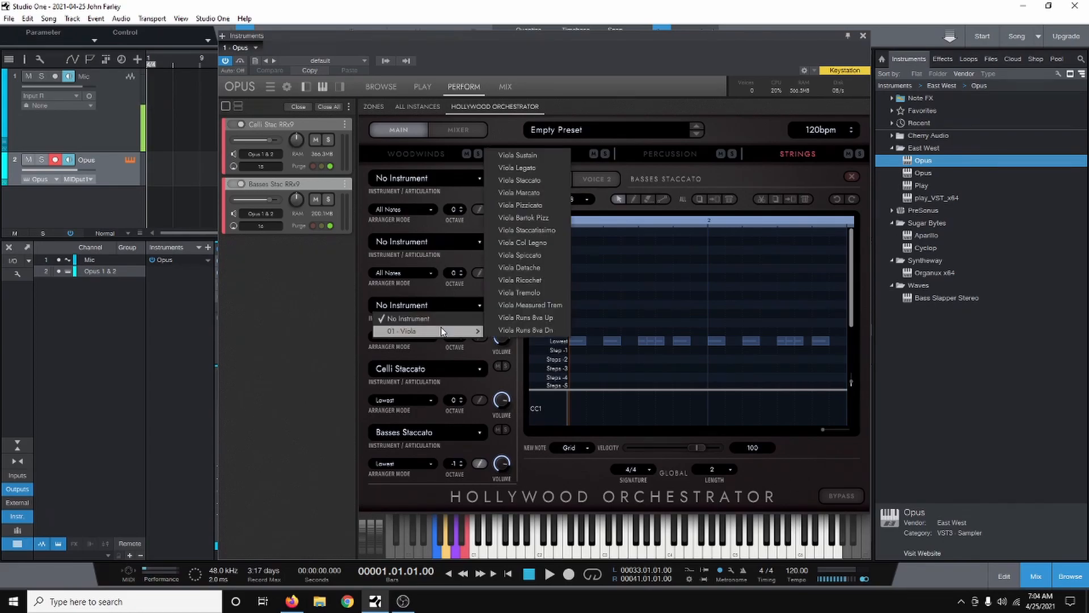
click(709, 357)
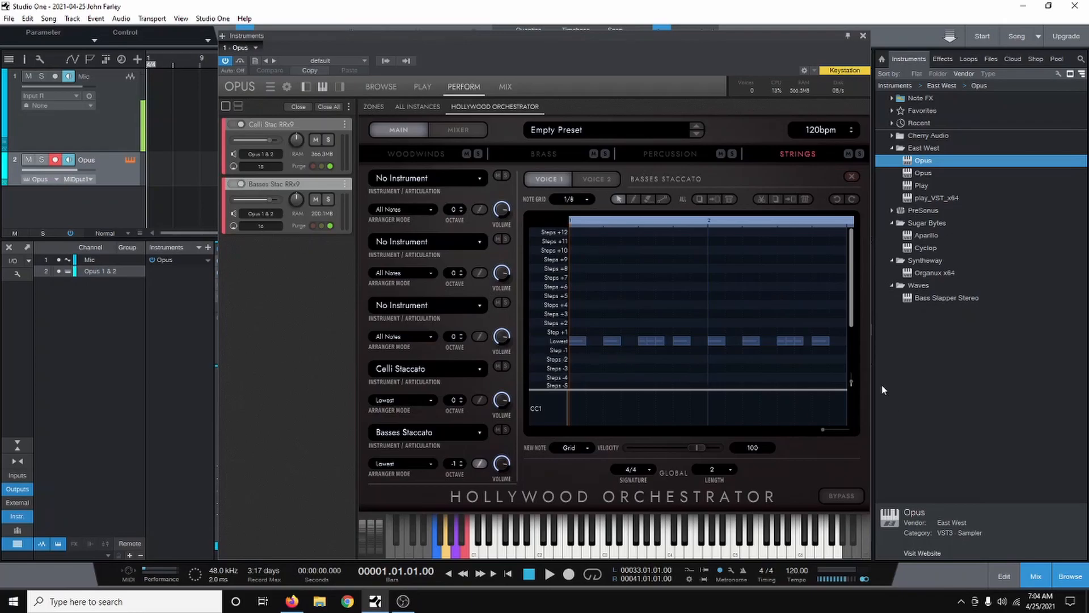
Select all the notes in the Basses Staccato pattern, and load 2nd Violin Staccato with arranger mode Middle 2.
drag(849, 359, 551, 298)
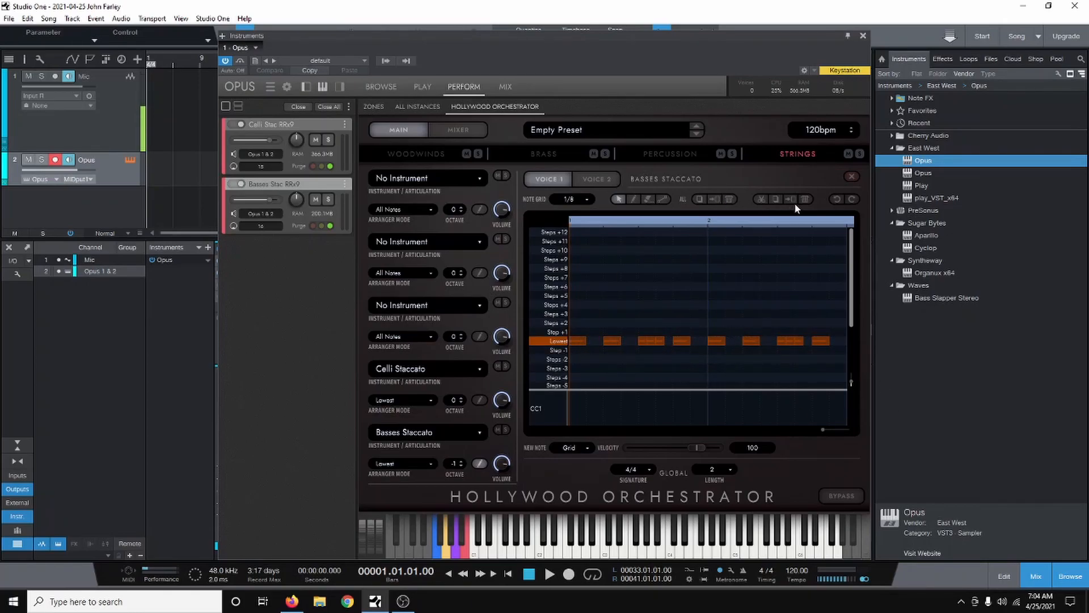
click(382, 244)
mouse_move(454, 268)
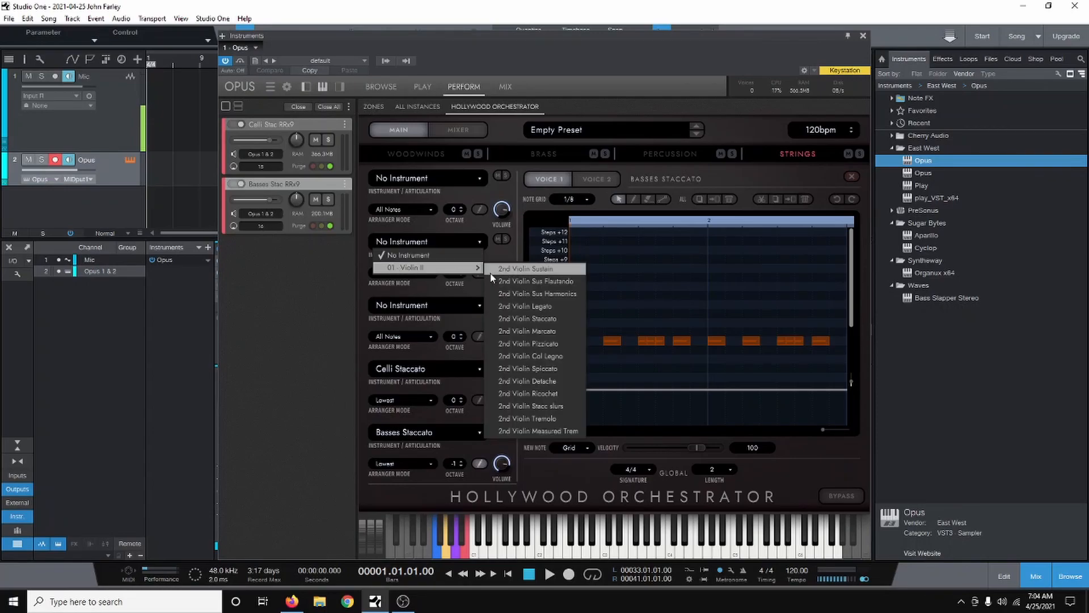
click(558, 320)
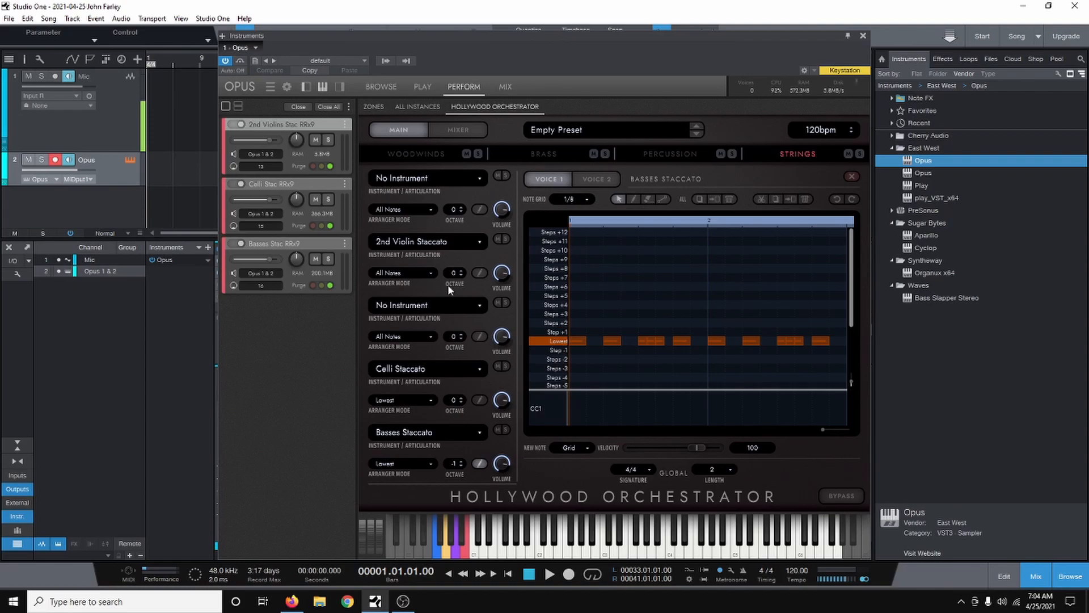
click(420, 273)
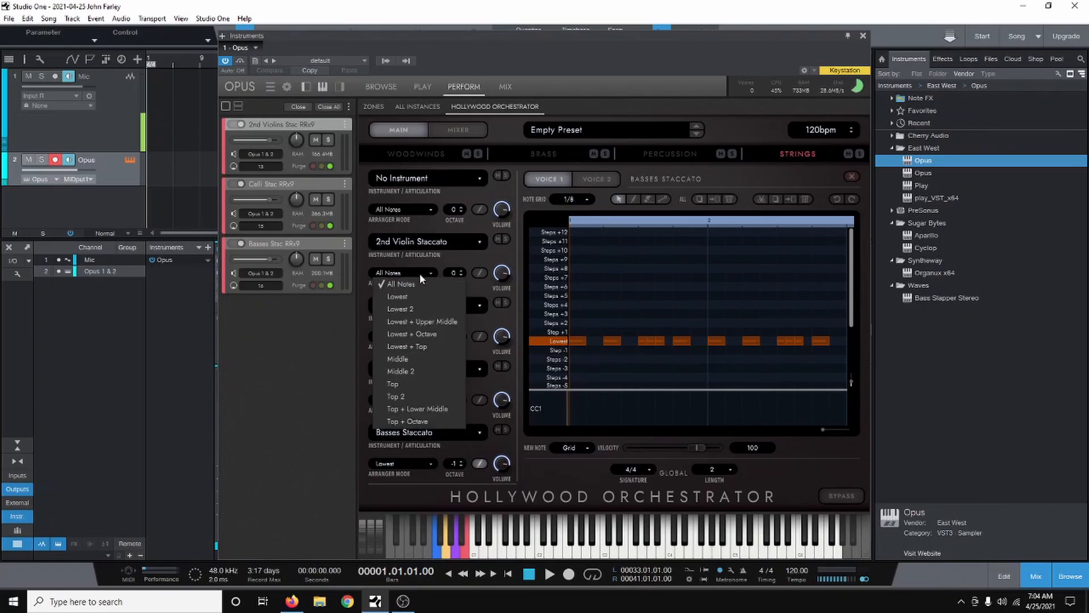
click(408, 372)
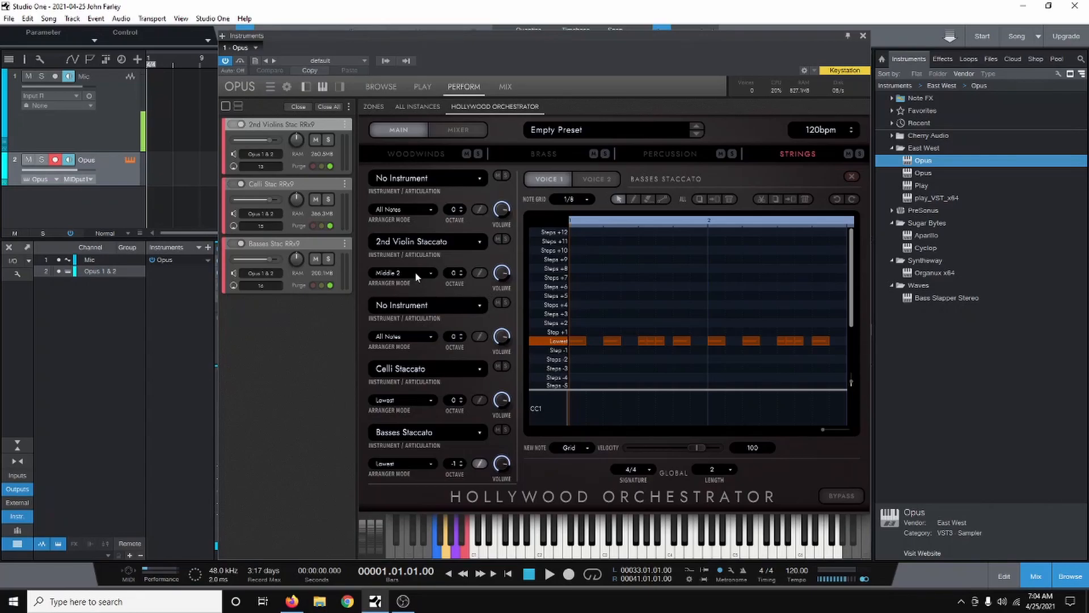
Paste the copied pattern into the 2nd Violin Staccato sequencer on the Lower Middle row and enable its sequence.
click(480, 274)
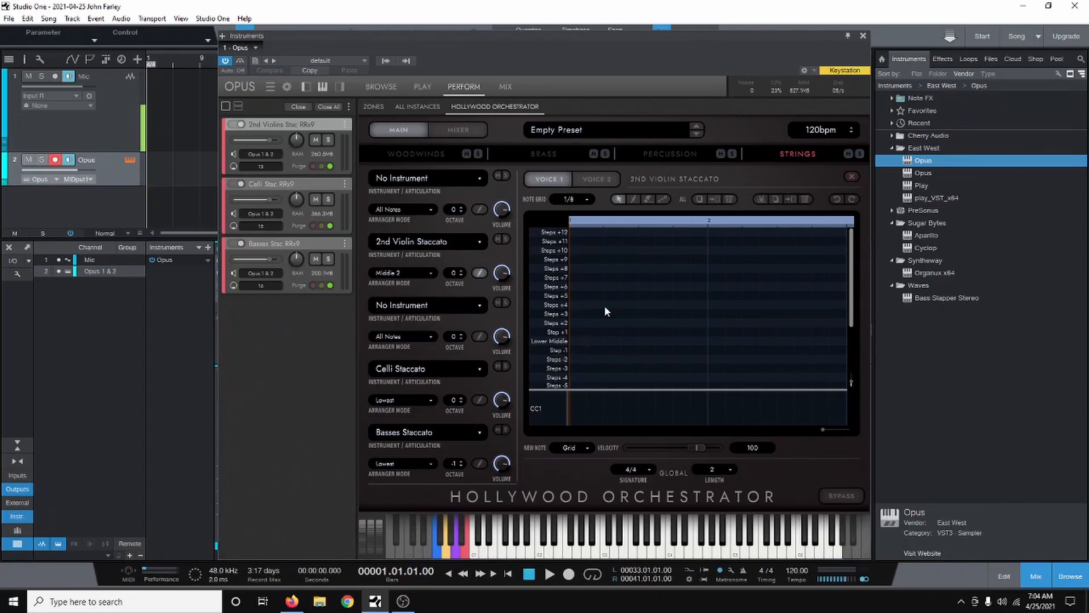
click(792, 198)
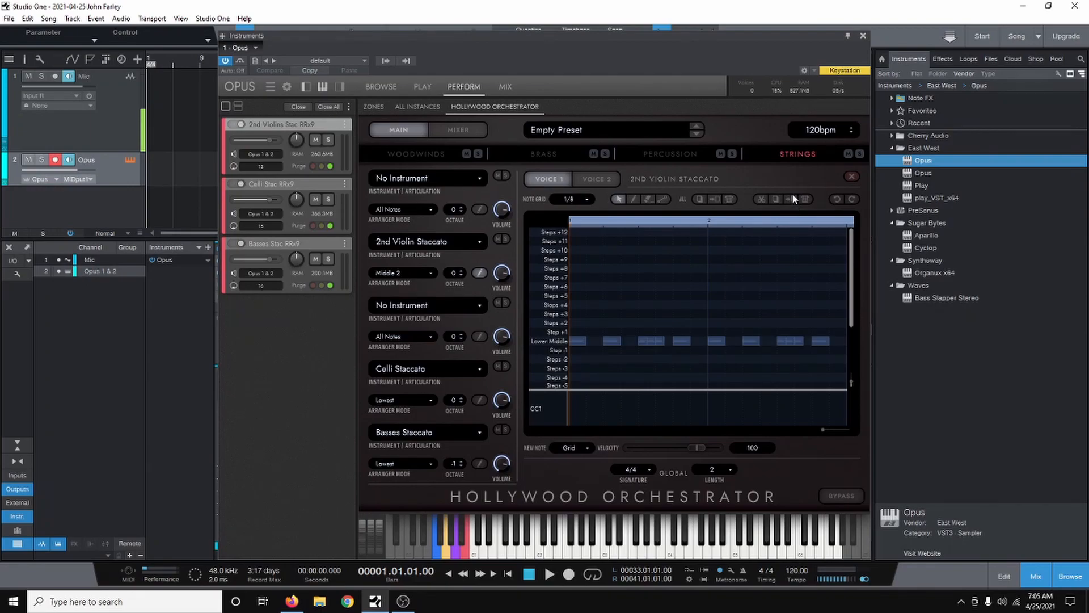
click(480, 273)
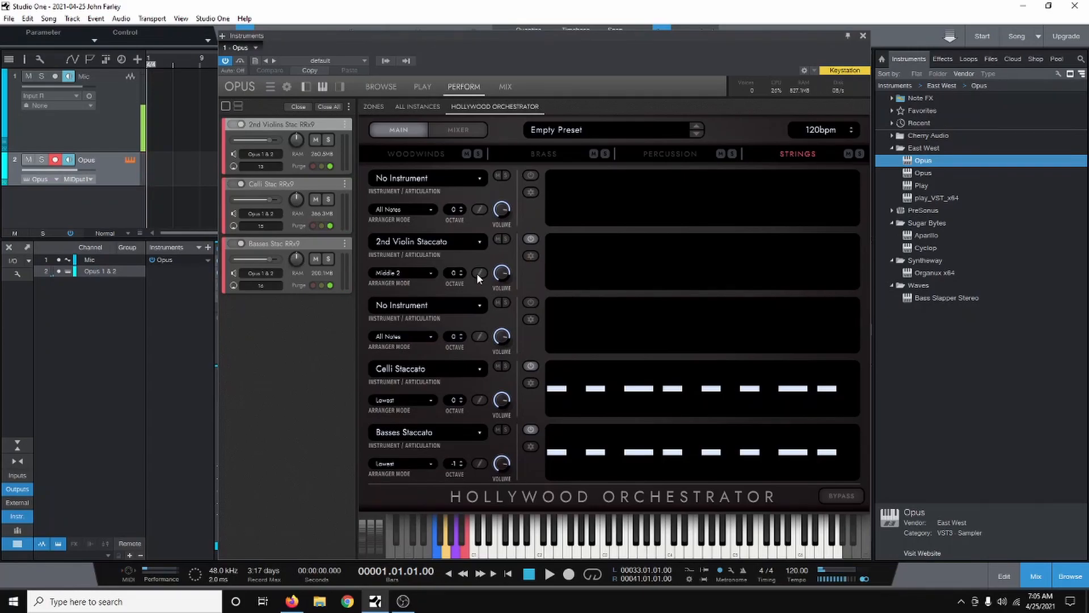
Load Viola Sustain into the empty viola slot and open its sequencer.
click(422, 307)
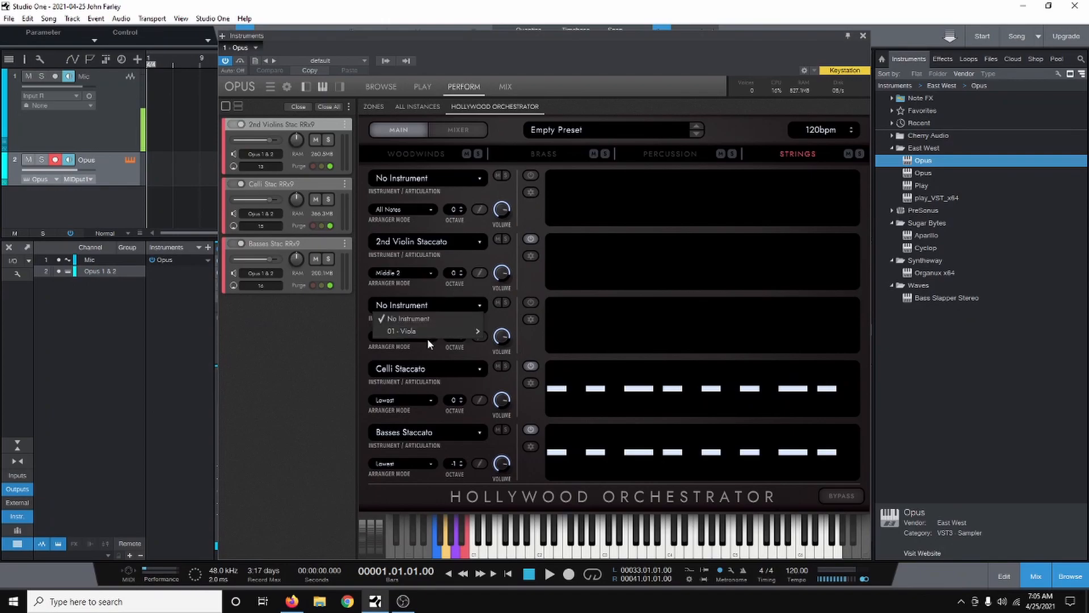
mouse_move(427, 335)
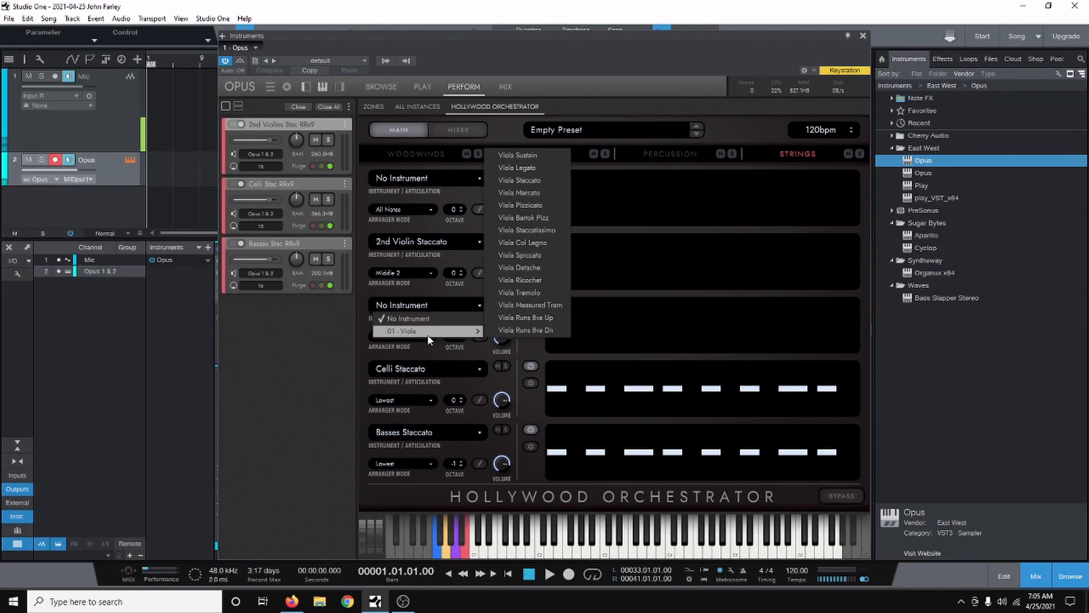
click(546, 159)
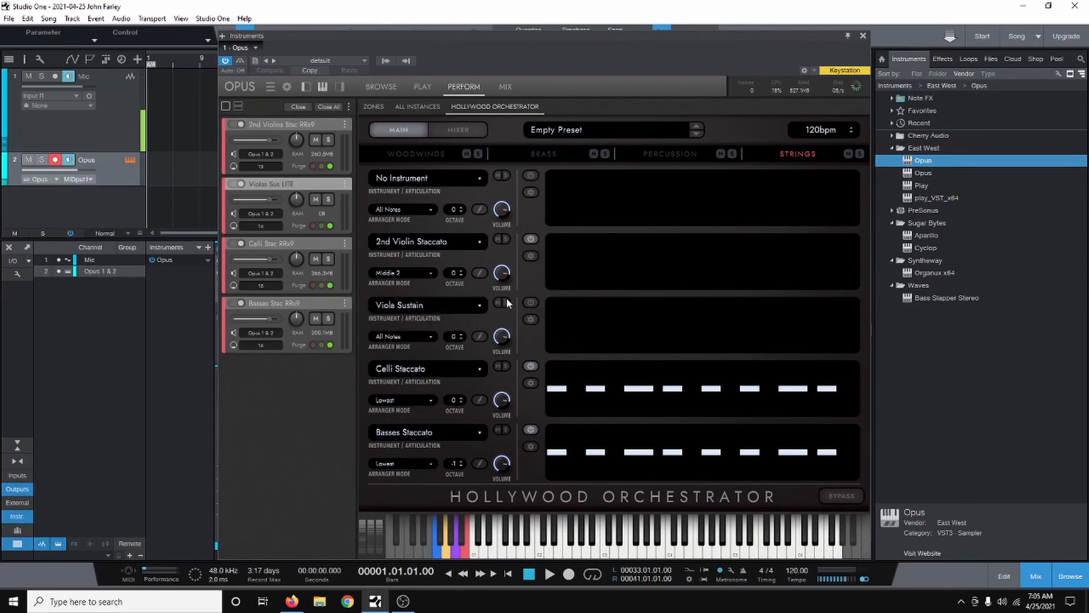
click(481, 335)
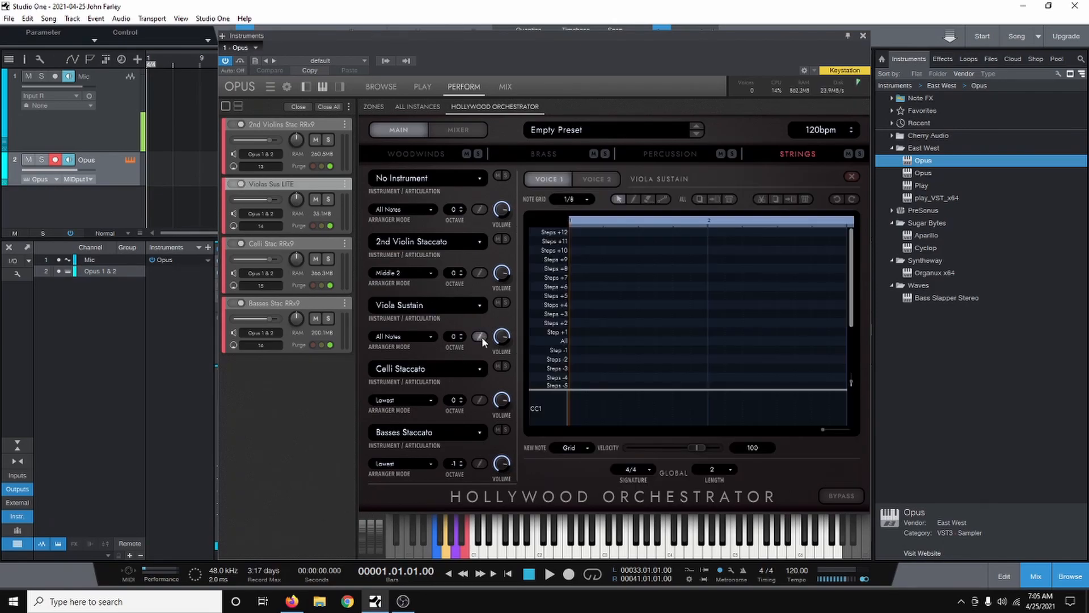
Change the viola articulation to Viola Legato and set its arranger mode to Top.
click(449, 304)
mouse_move(448, 331)
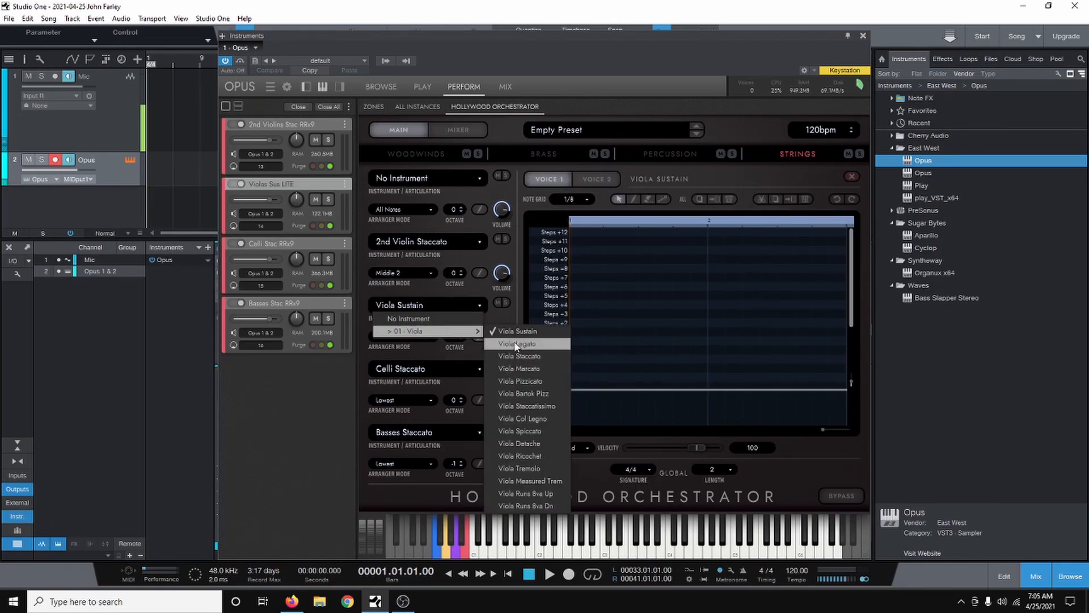
click(514, 342)
click(573, 341)
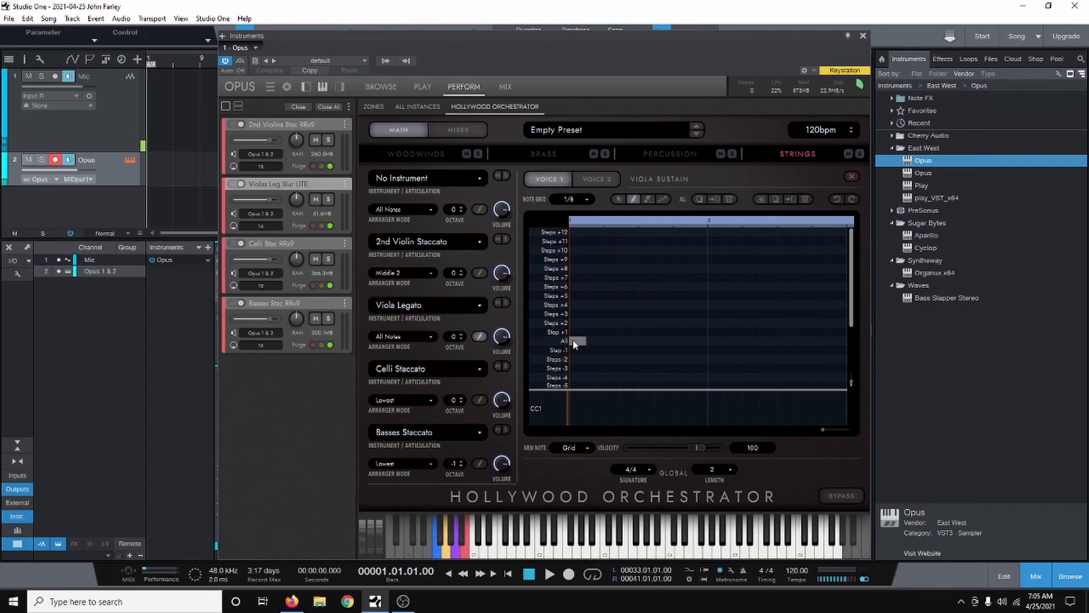
click(408, 337)
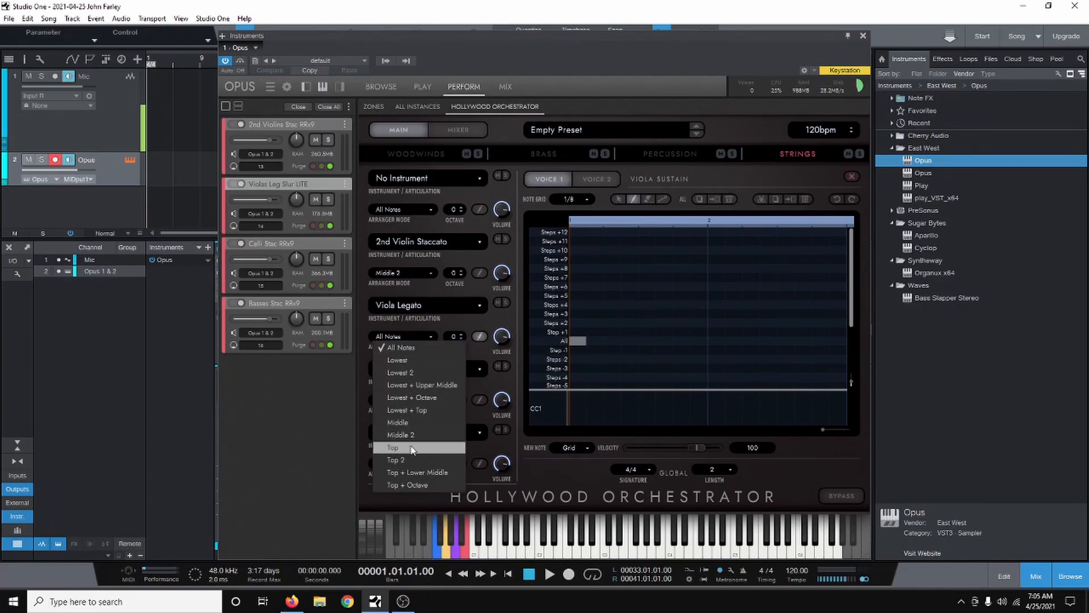
click(412, 448)
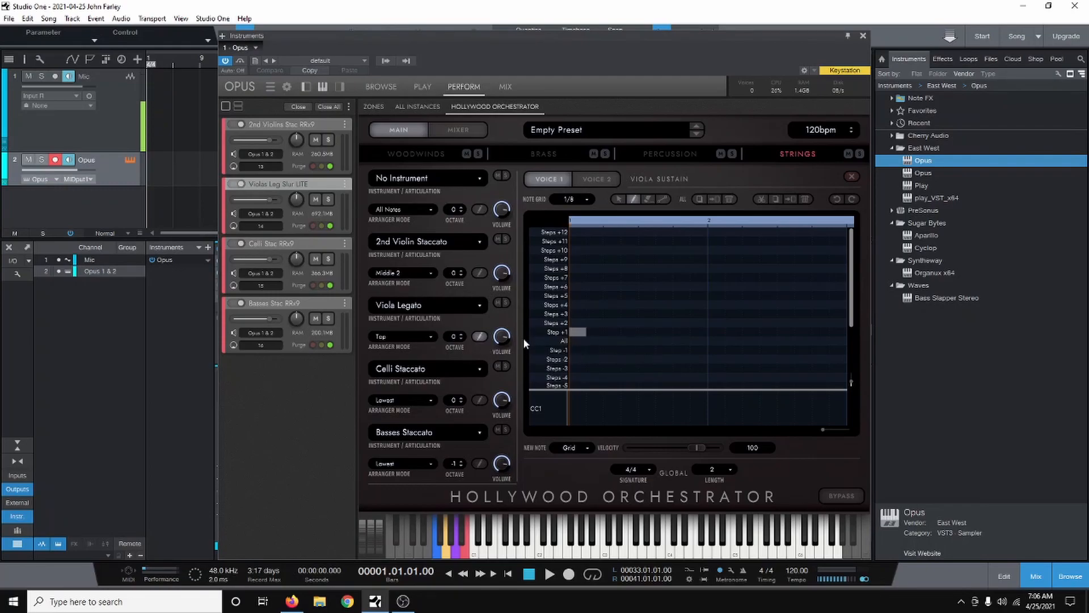
Draw three notes in the Viola Legato sequencer: Top for all of bar 1, Steps +2 for bar 2's first three beats, Step +1 for its last.
click(479, 336)
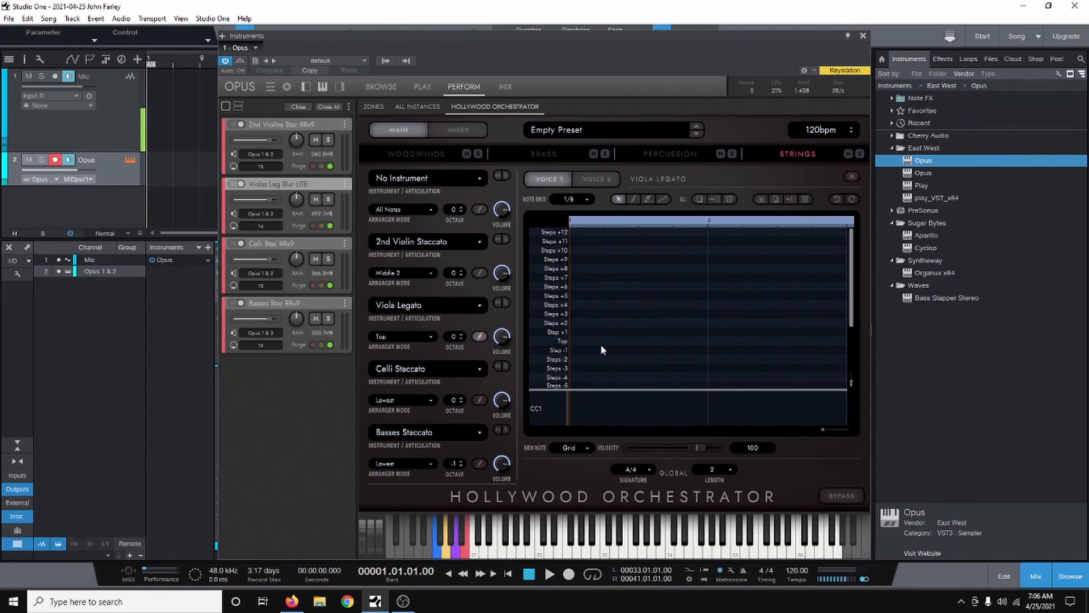
click(633, 199)
drag(574, 341, 739, 342)
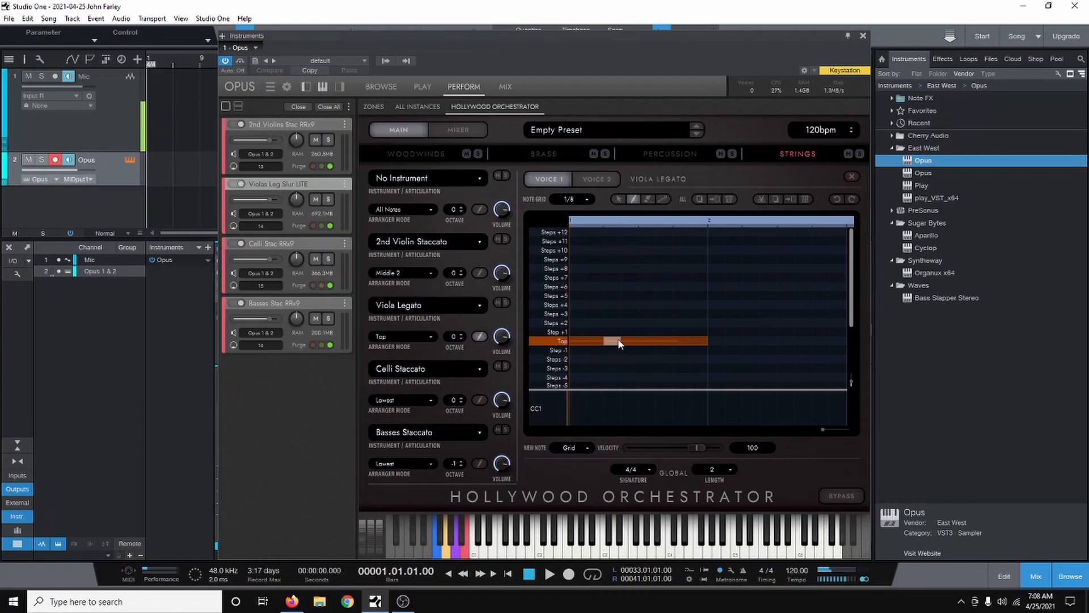
click(724, 322)
drag(751, 326, 800, 336)
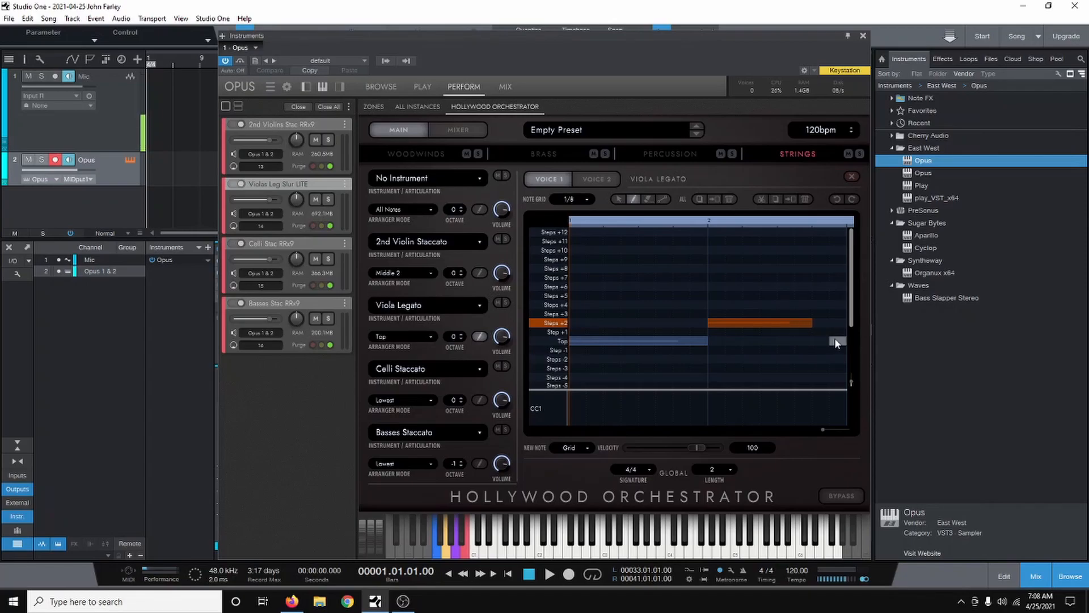
drag(827, 333, 866, 342)
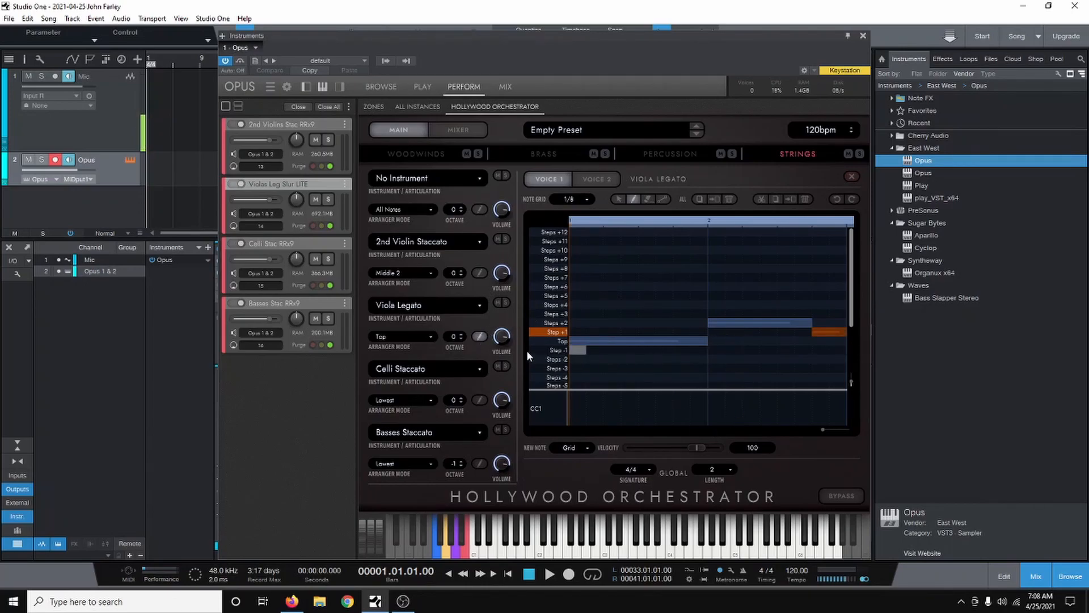
Load 1st Violin Sustain into the empty first strings slot.
click(480, 337)
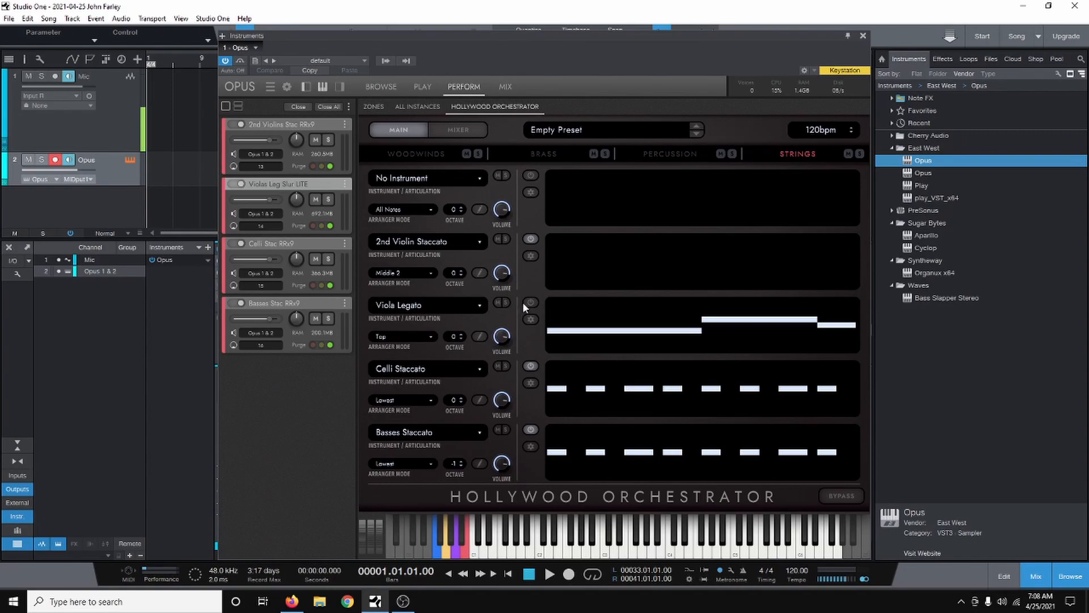
click(485, 341)
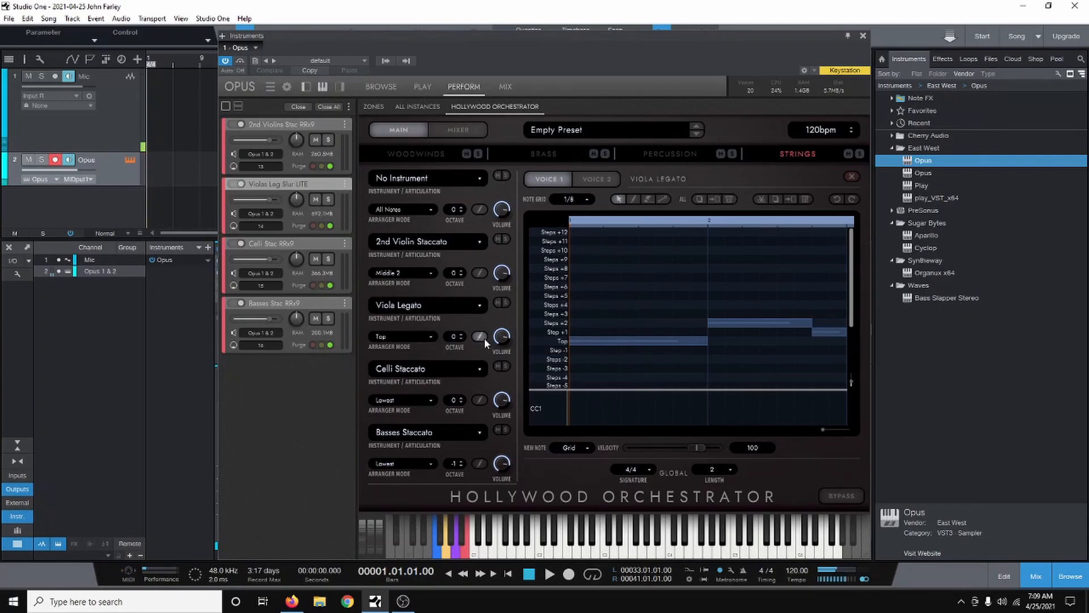
click(409, 179)
mouse_move(417, 206)
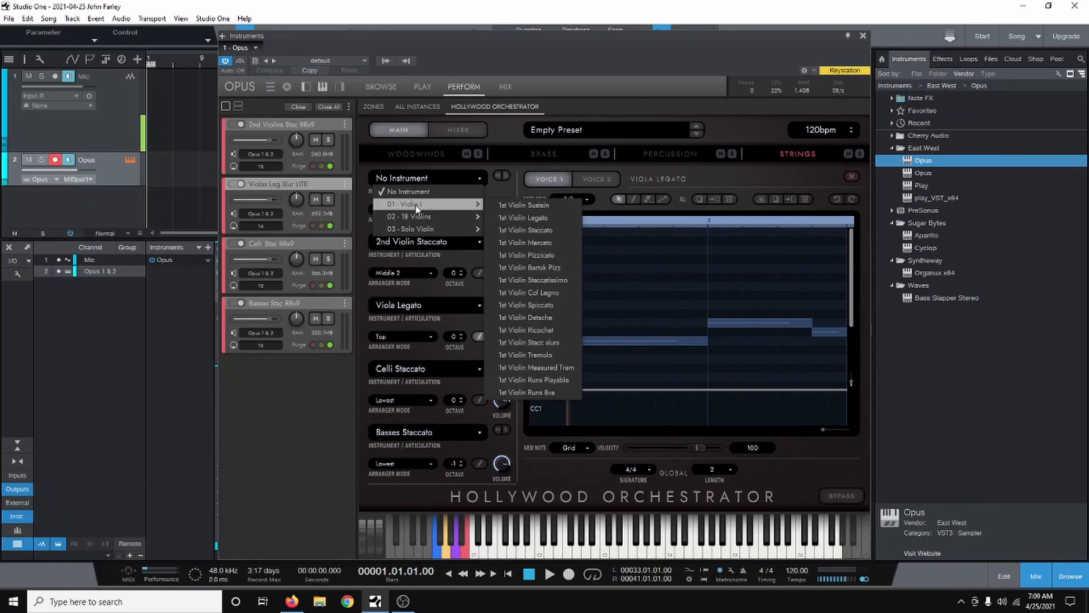
click(550, 207)
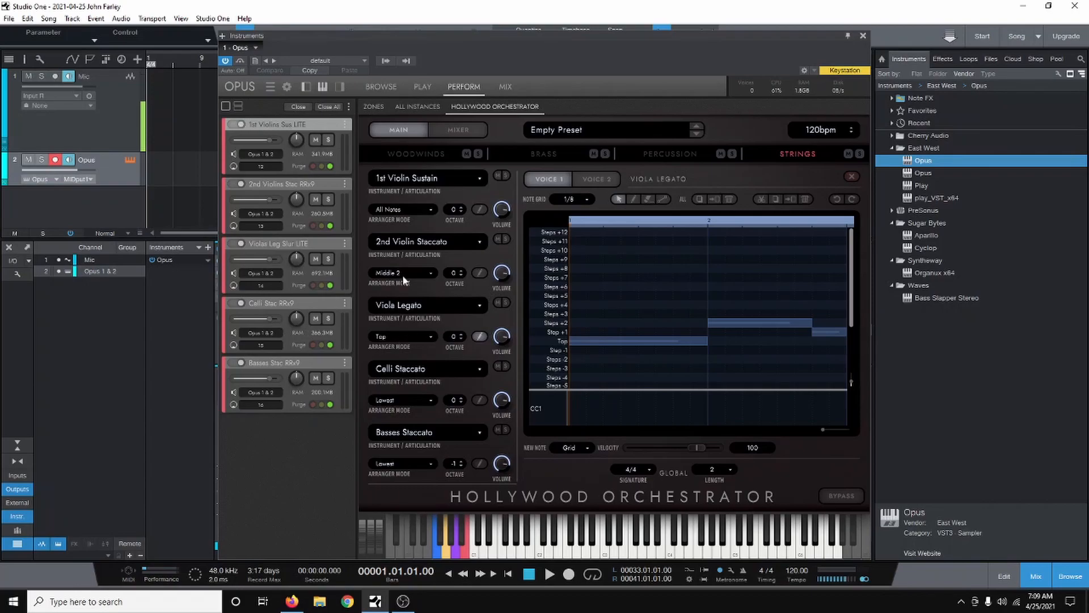
Set the 1st violin's arranger mode to Top and its octave to 1.
click(405, 209)
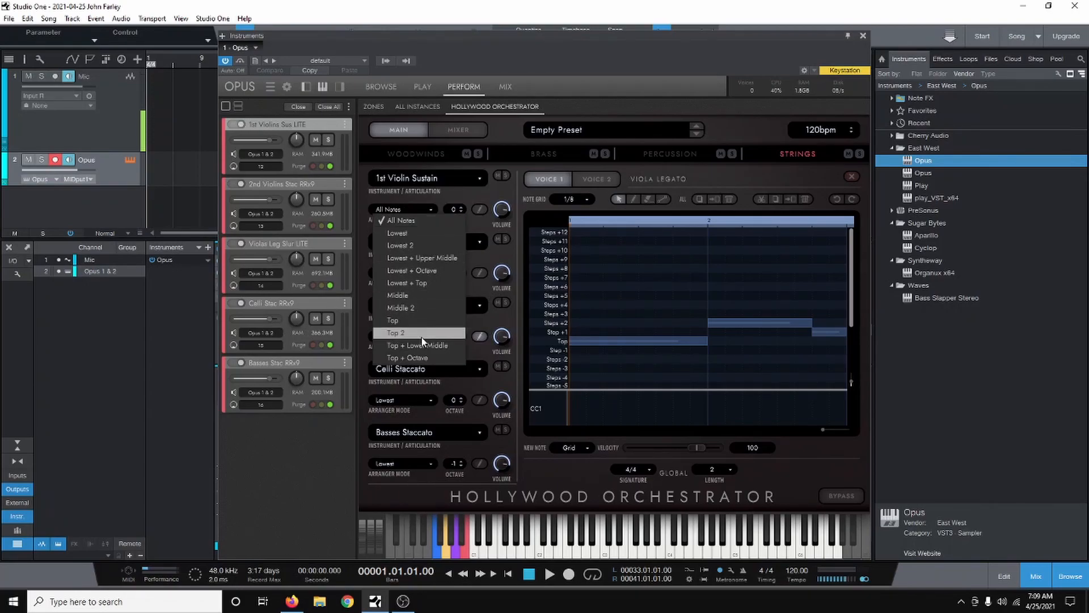
click(417, 323)
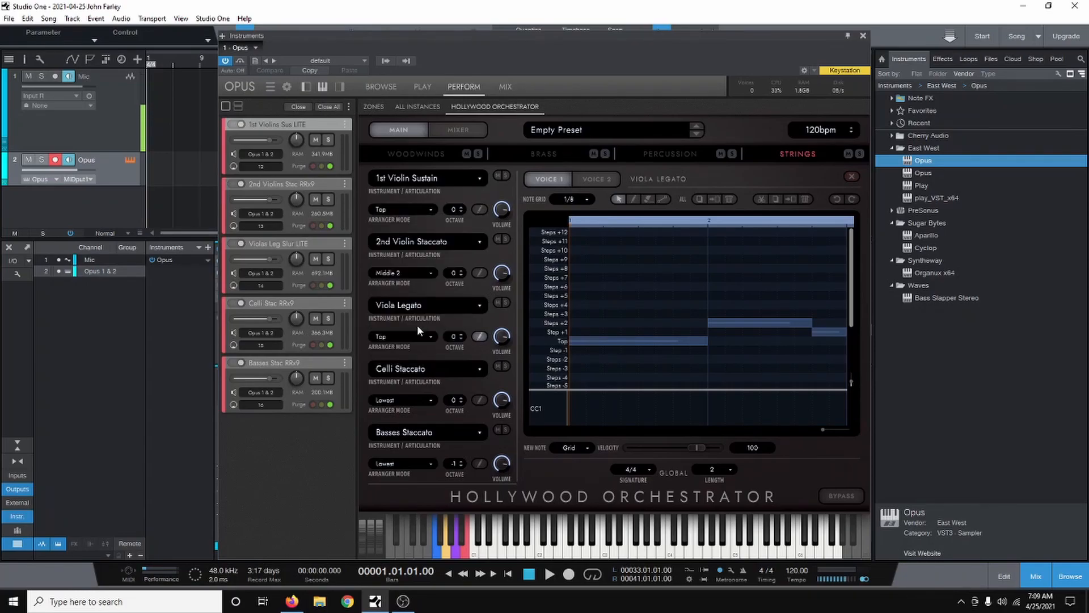
click(398, 215)
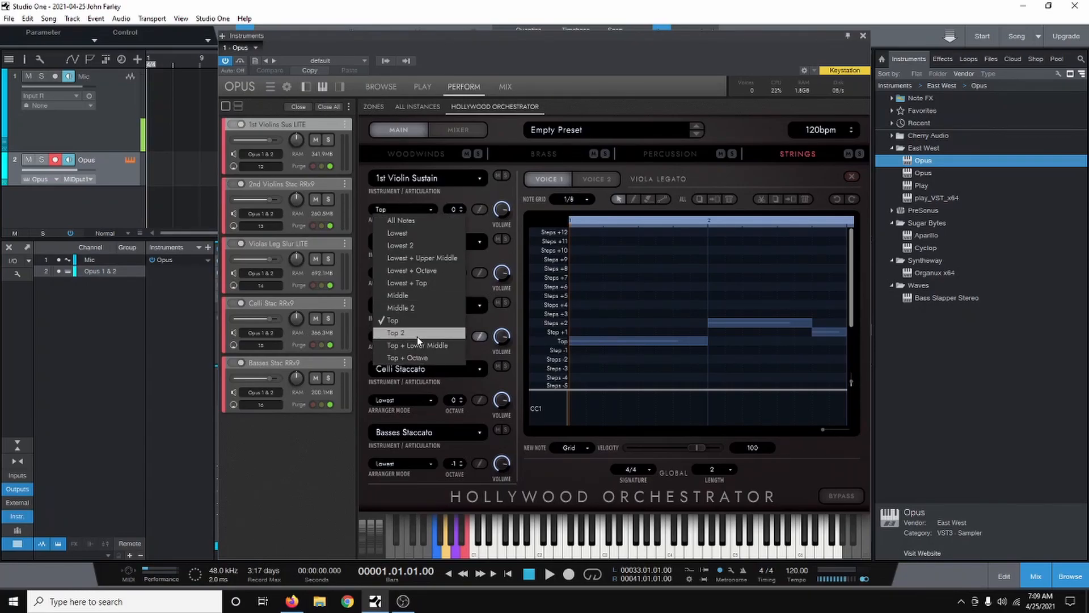
click(397, 320)
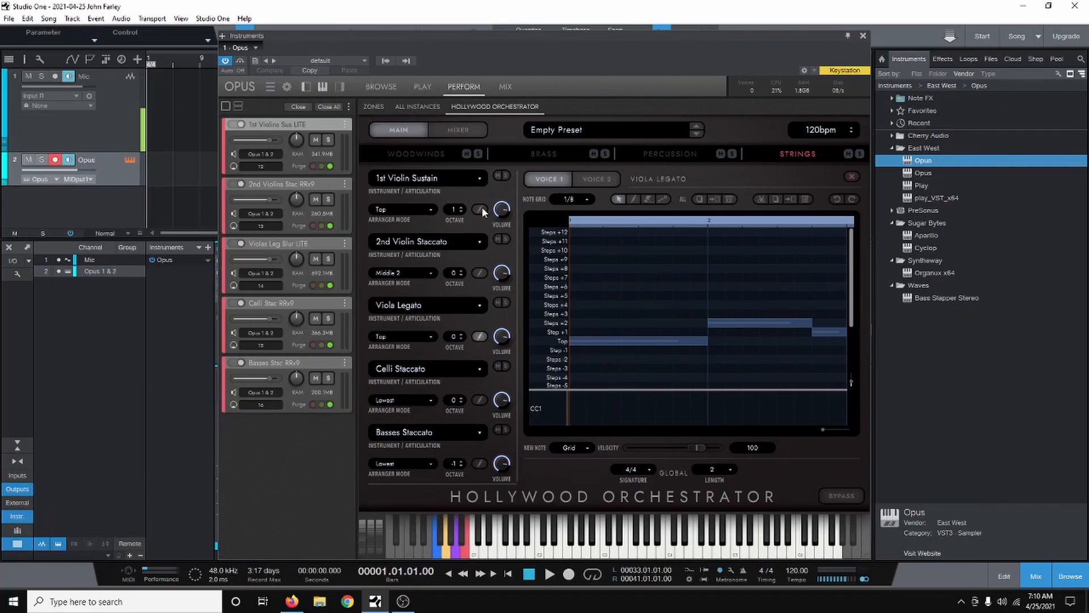
Draw four consecutive half-bar notes in the 1st Violin Sustain sequencer across both bars: Steps +2, Step +1, Top and Step -1.
click(480, 210)
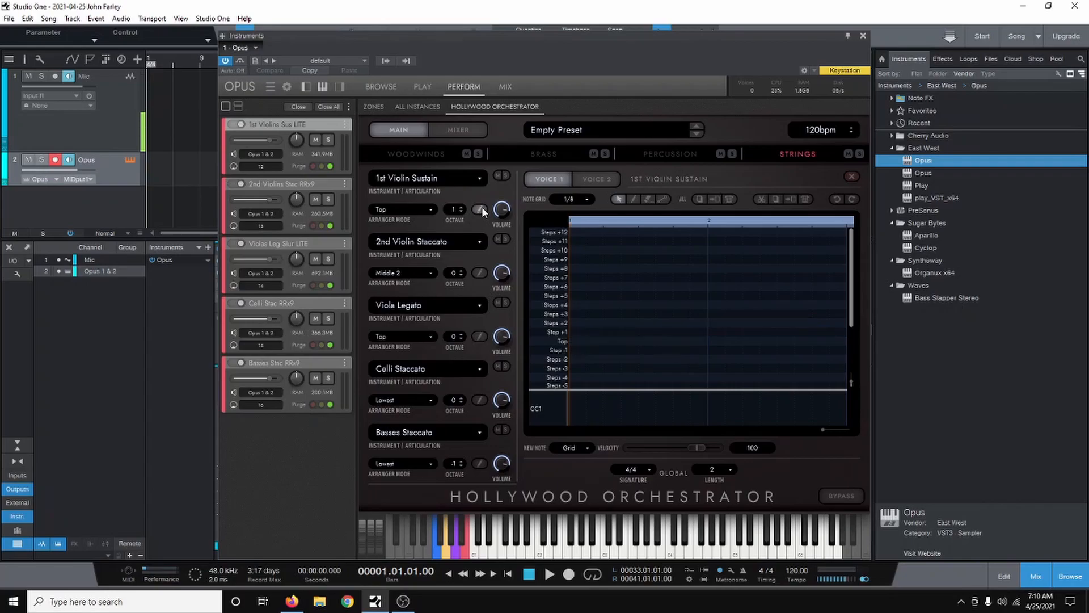
click(633, 198)
click(584, 323)
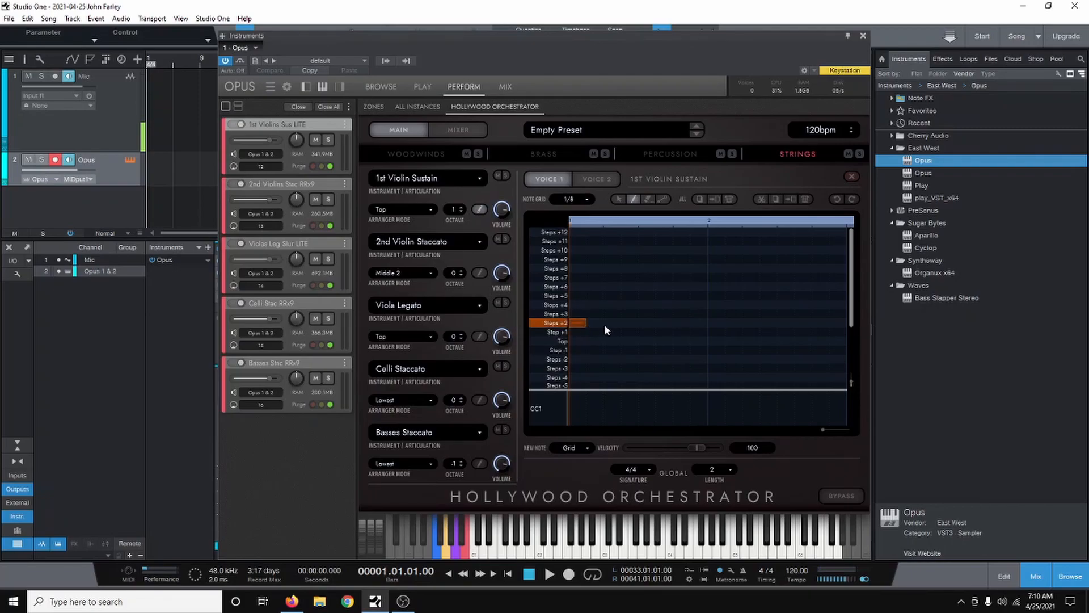
click(652, 332)
drag(725, 339, 790, 349)
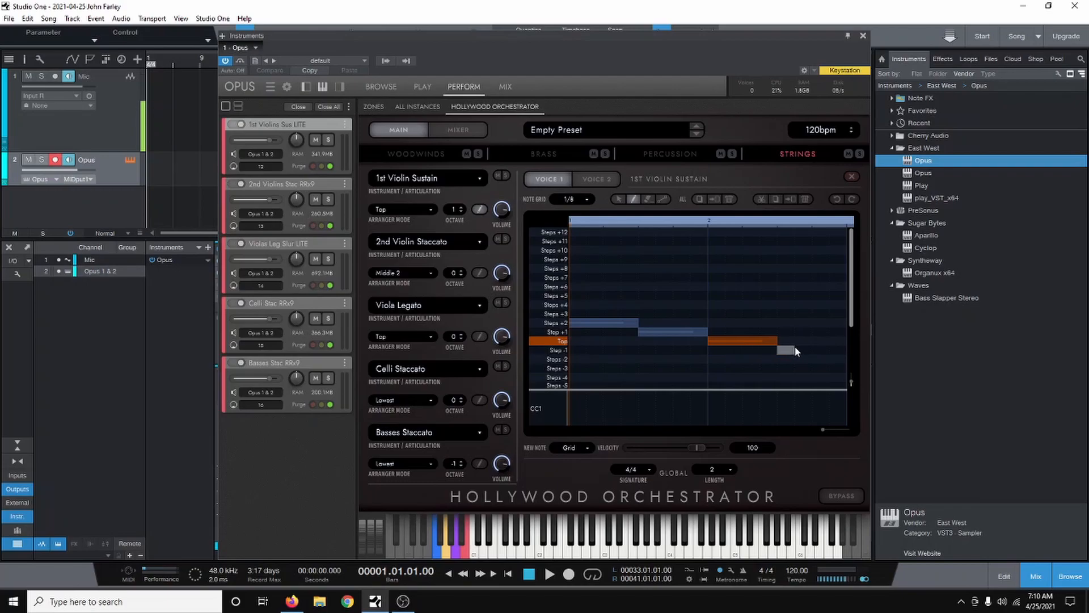
click(792, 350)
drag(795, 347, 851, 363)
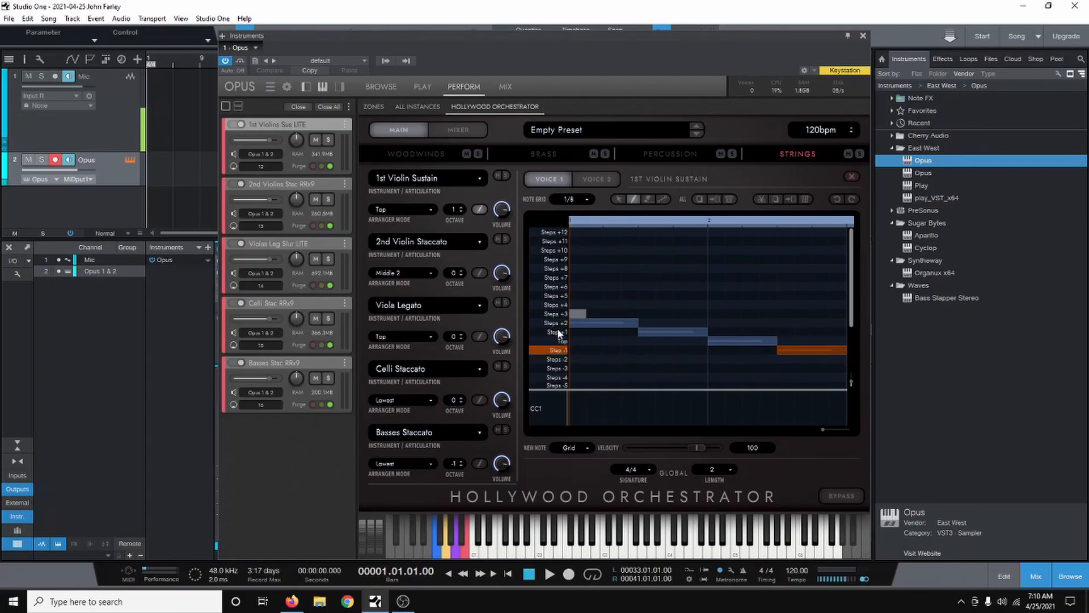
Check the 2nd Violin Staccato pattern in its sequencer and return to the overview of all string patterns.
click(479, 210)
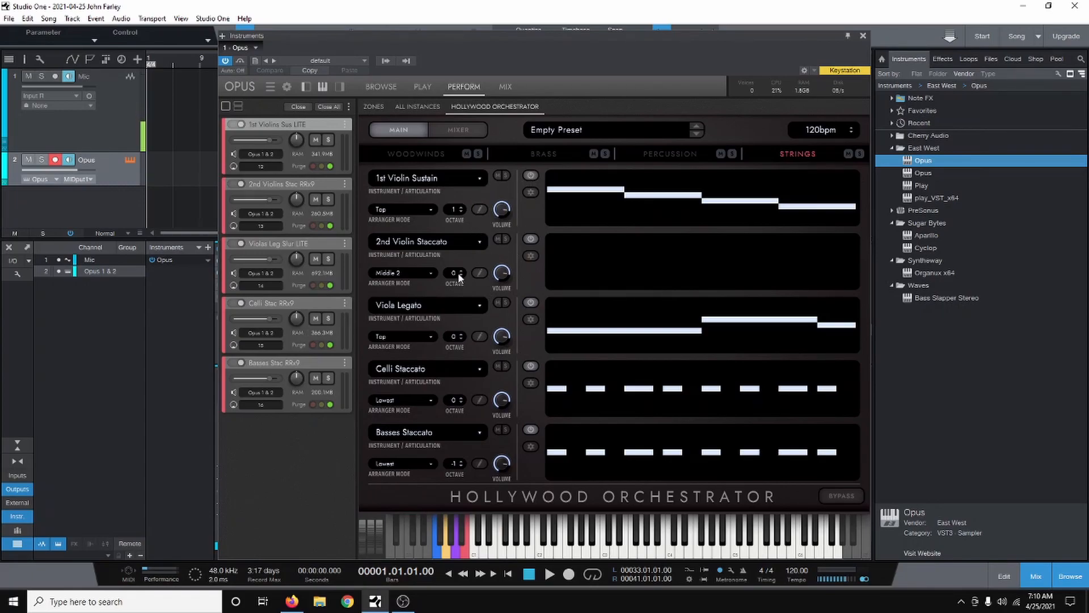
click(480, 273)
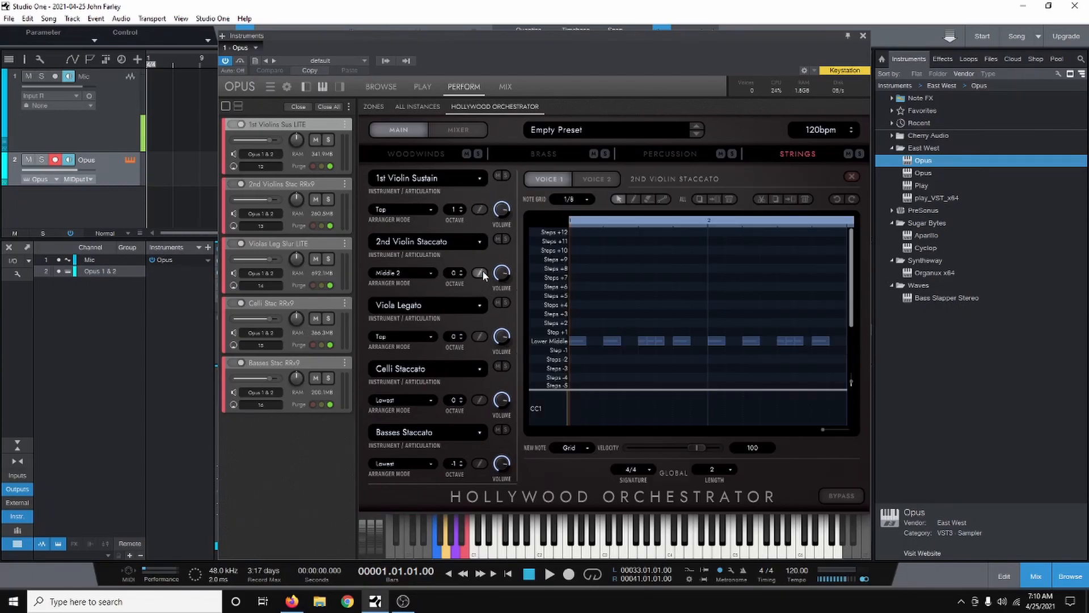
click(480, 273)
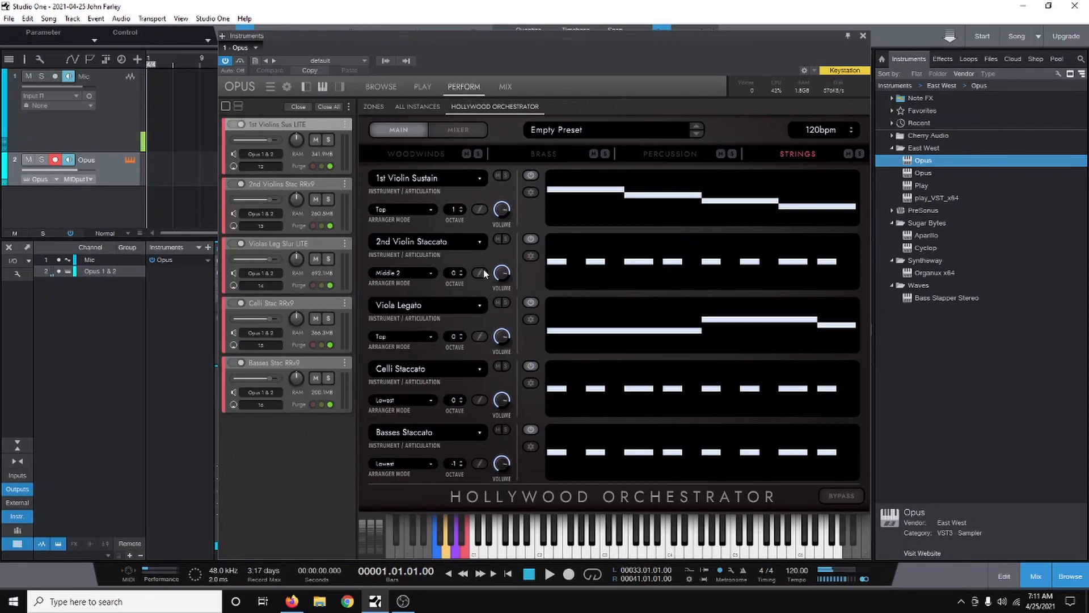
Change the 1st violin articulation to 1st Violin Legato.
click(399, 178)
mouse_move(410, 204)
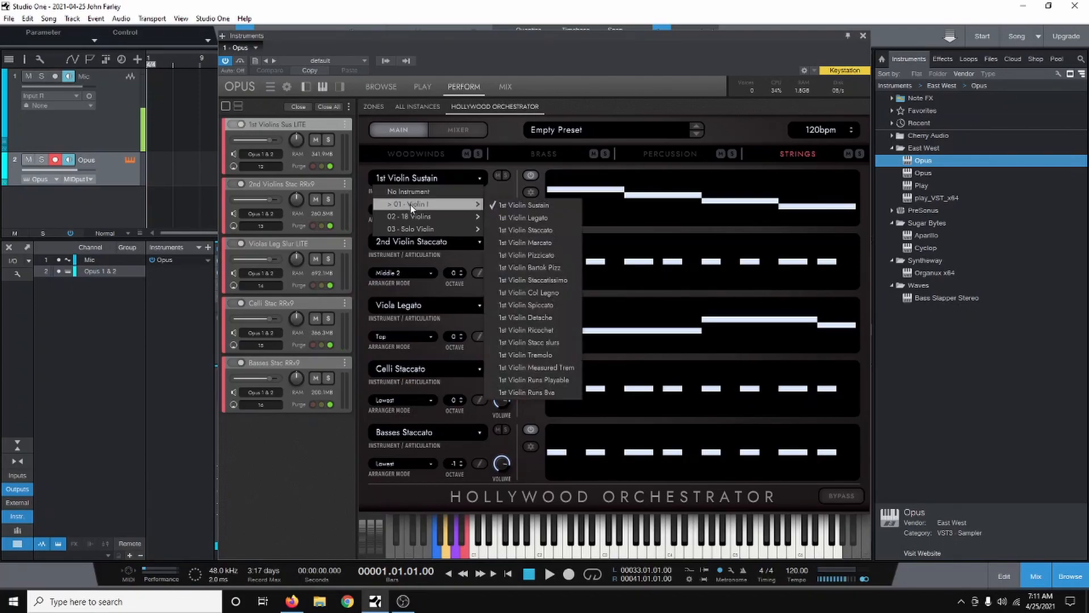
click(563, 219)
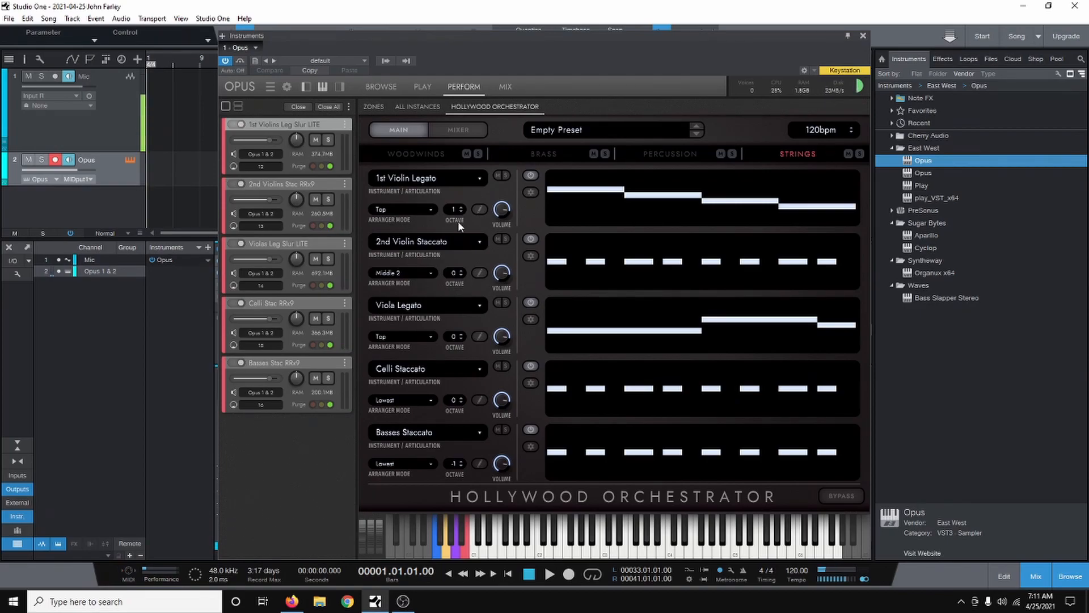
click(856, 89)
Load Timpani Hit into the first Percussion slot and set its arranger mode to Lowest and octave to -1.
click(480, 461)
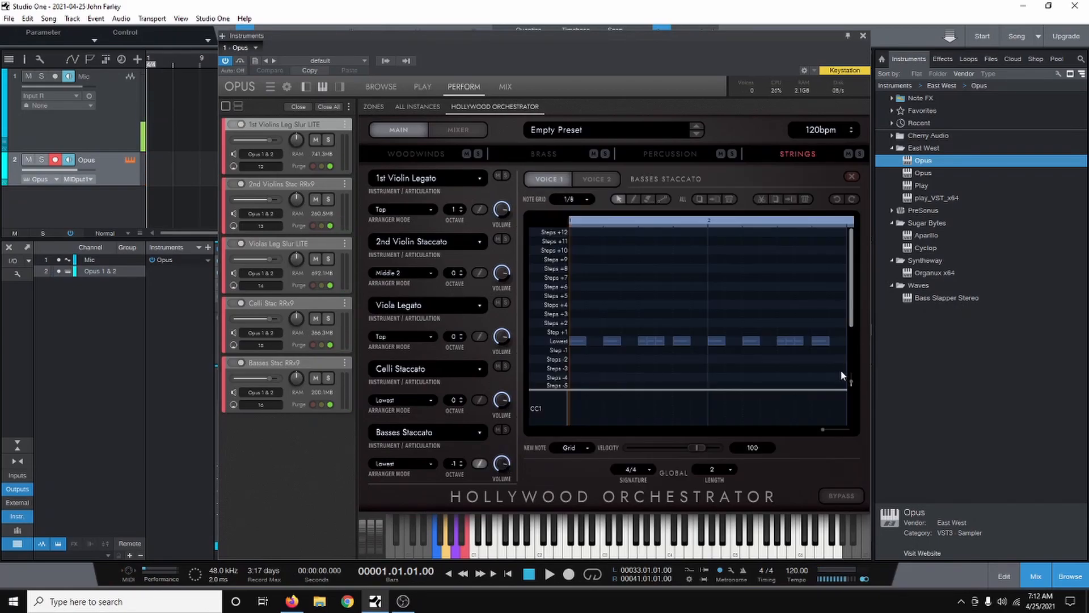
click(630, 154)
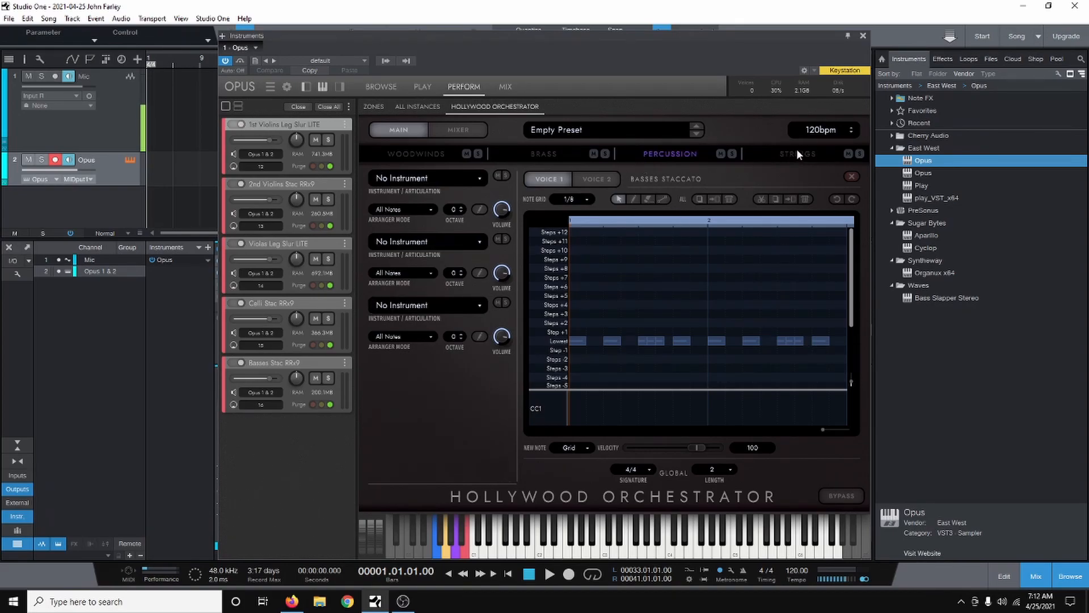
click(426, 179)
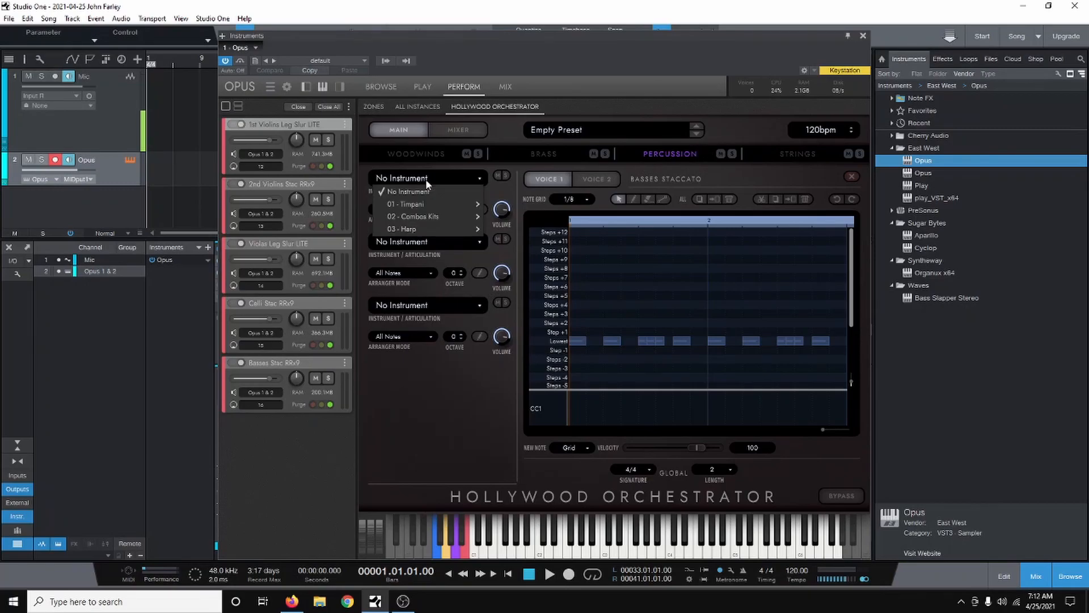
mouse_move(422, 204)
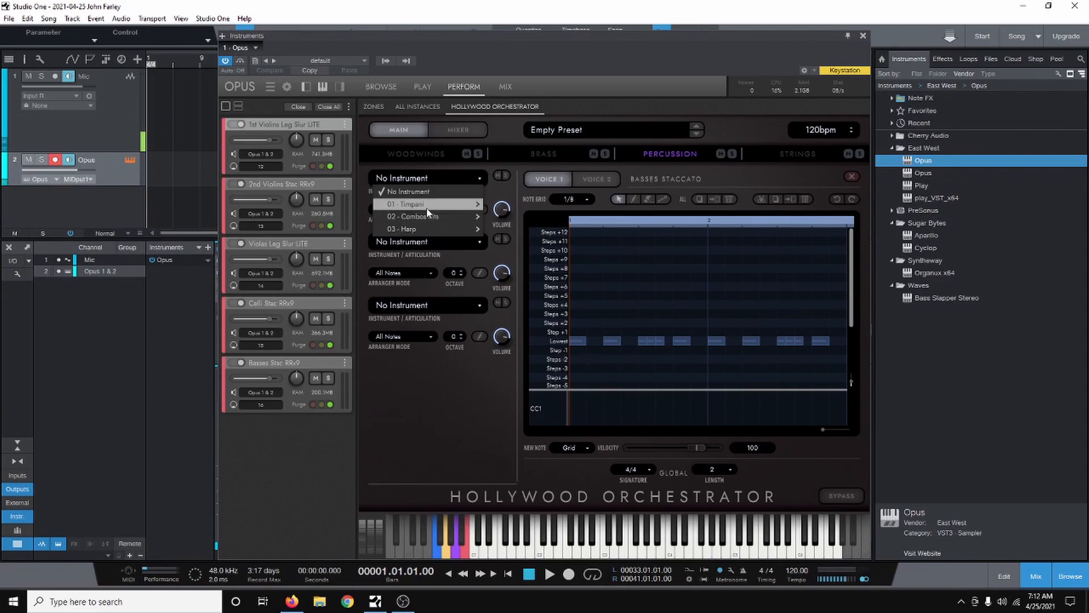
mouse_move(470, 203)
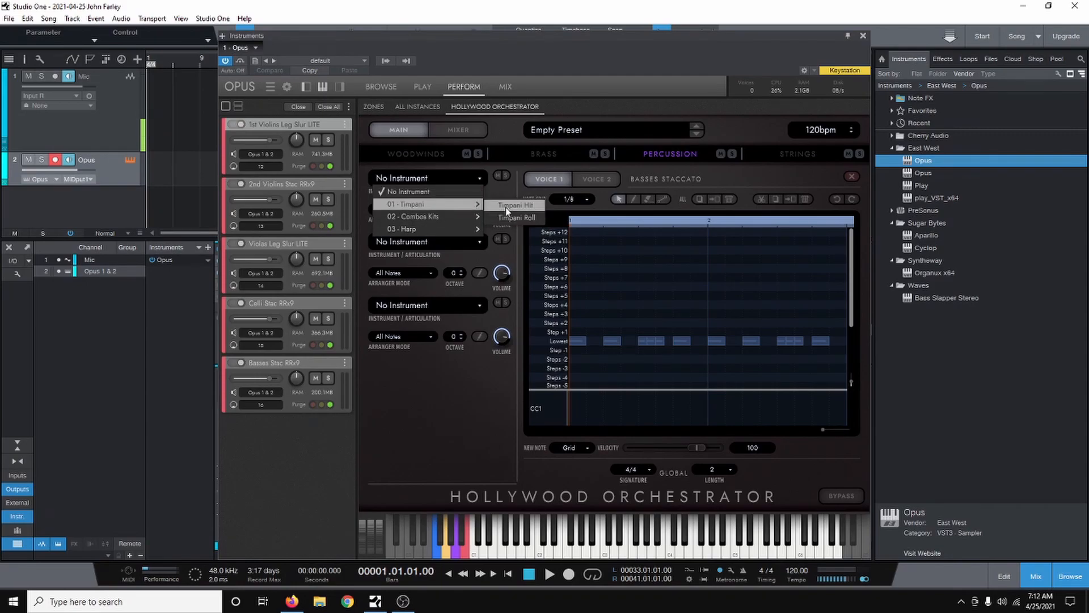
click(506, 206)
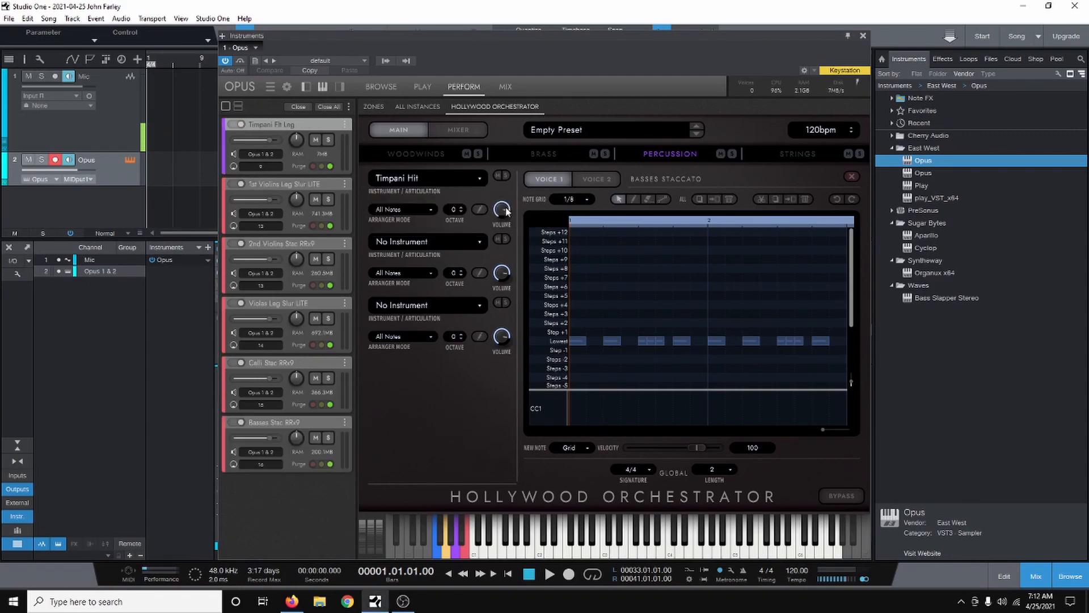
click(399, 208)
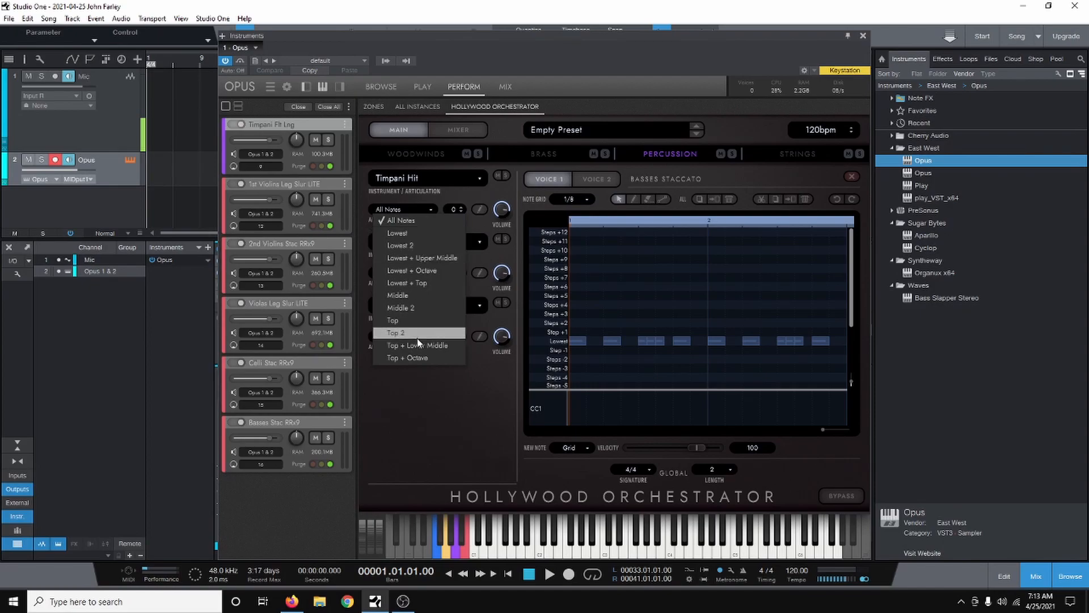
click(417, 234)
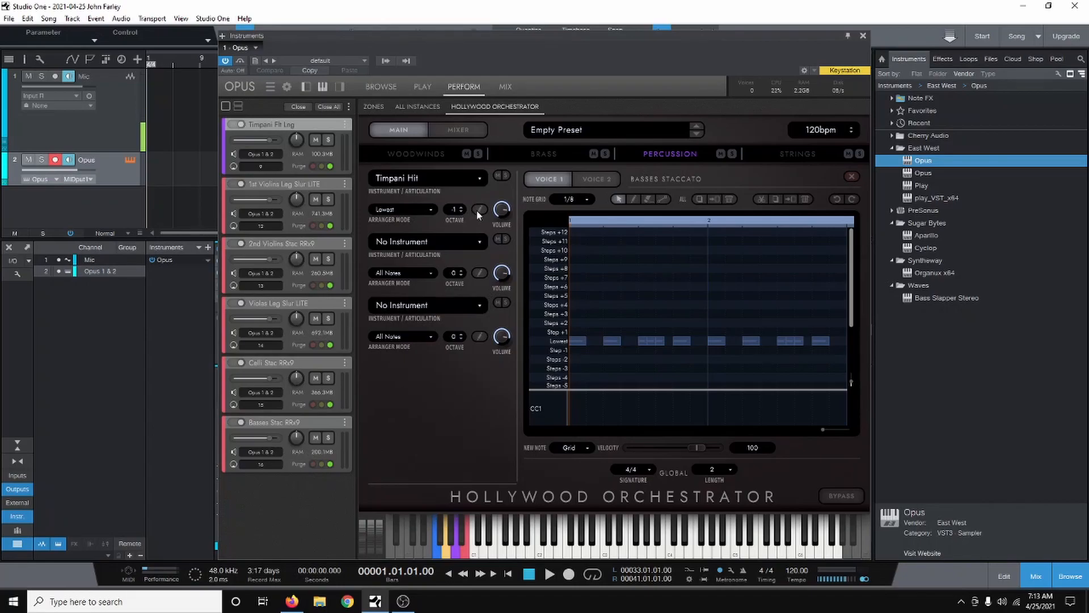
Draw 1/8 timpani hits on the Lowest row at the start of bars 1 and 2.
click(478, 210)
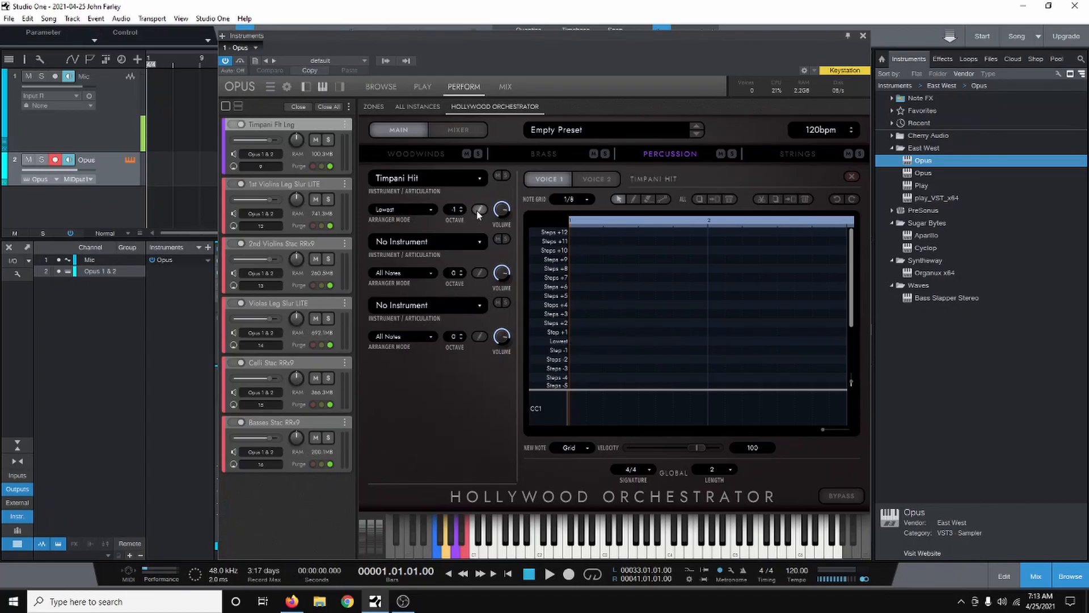
click(635, 199)
click(574, 338)
click(717, 341)
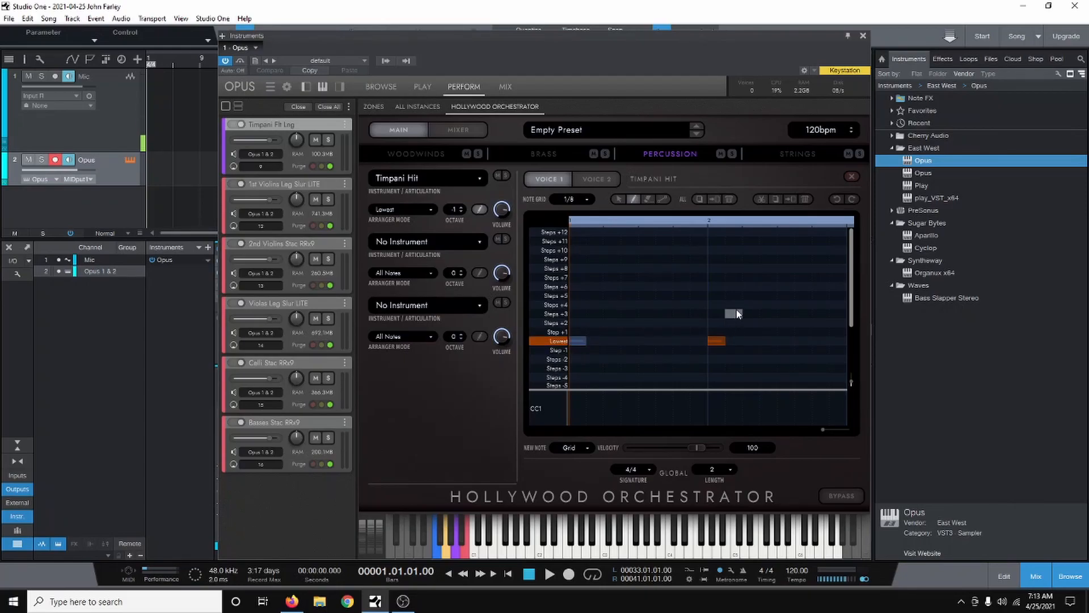
click(480, 209)
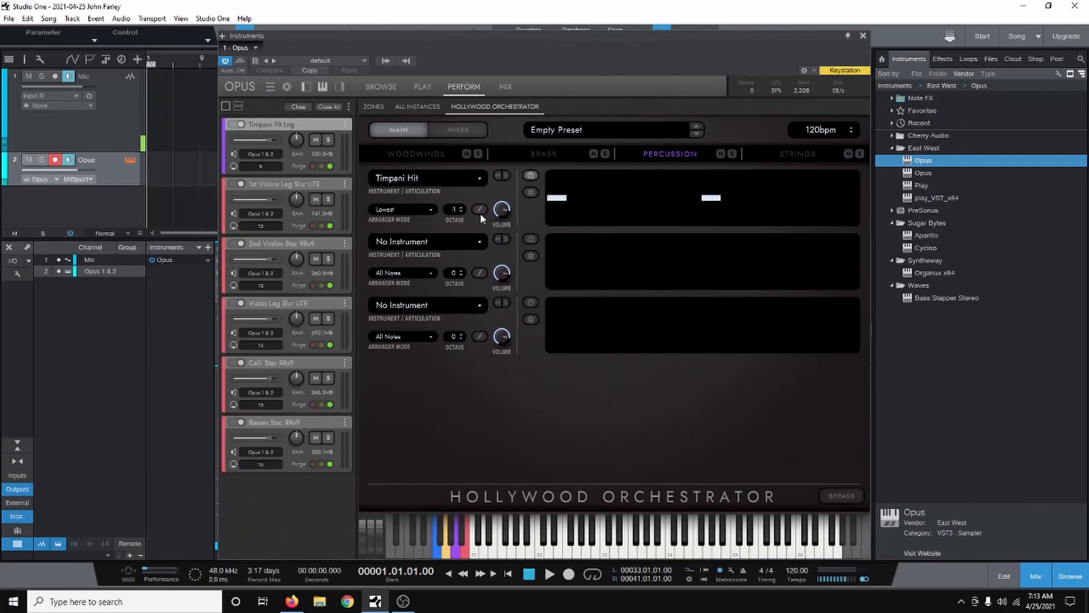
Try an additional 1/8 timpani hit on the Steps +2 row at beat 4 of bar 2.
click(480, 210)
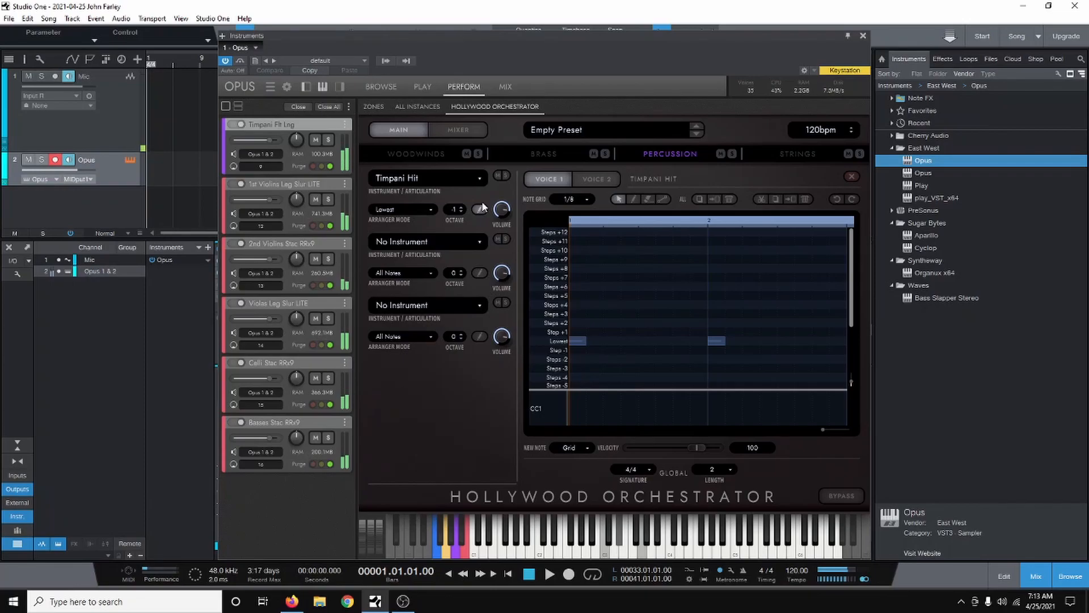
click(480, 208)
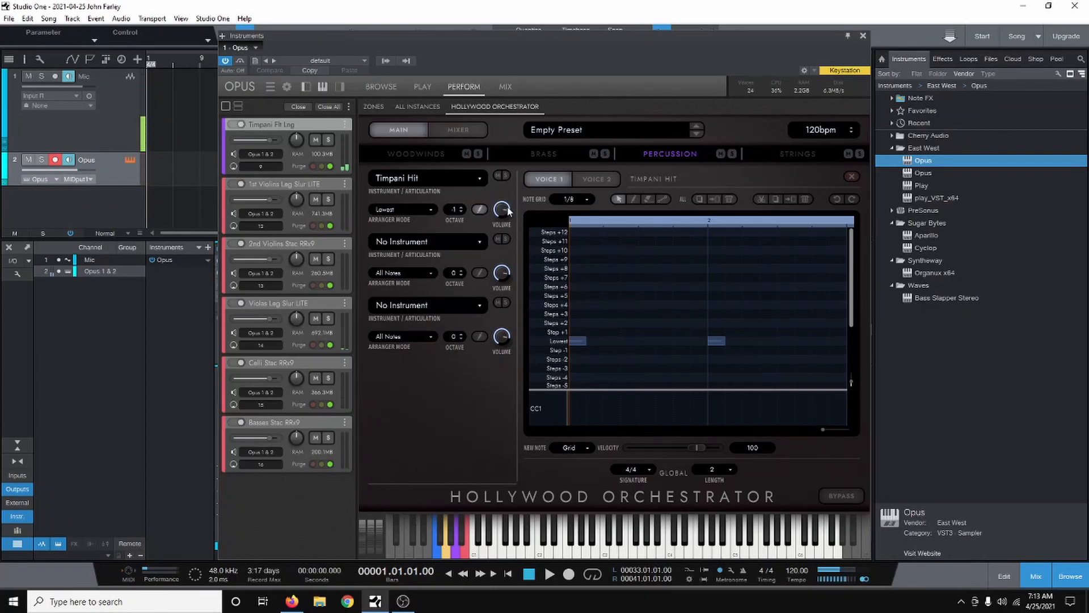
click(634, 199)
click(804, 349)
drag(808, 348, 814, 342)
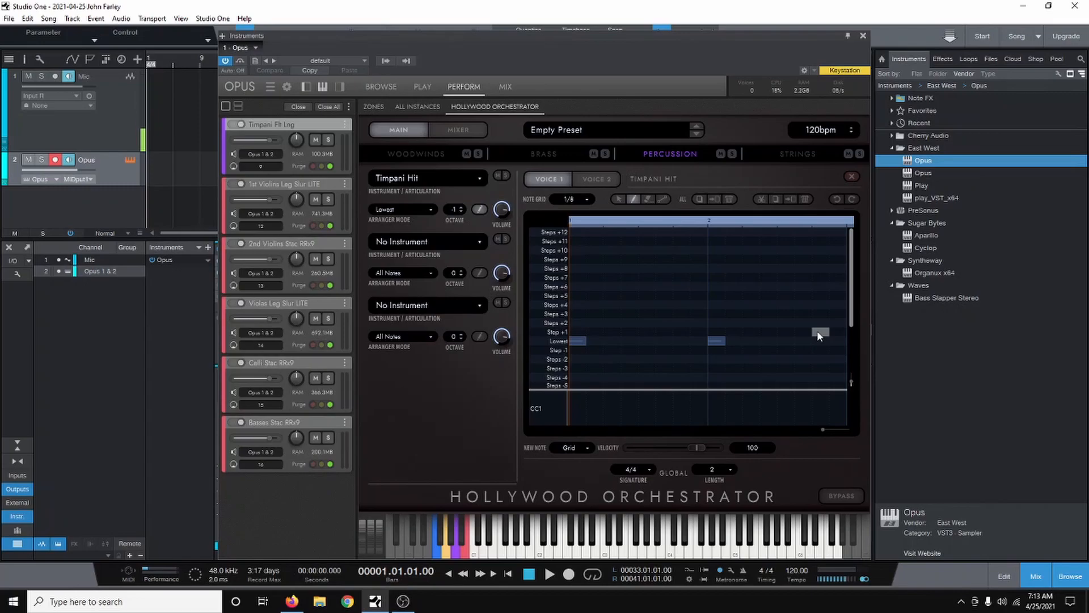
drag(818, 335, 821, 326)
click(719, 341)
drag(820, 344, 811, 337)
drag(821, 342, 824, 323)
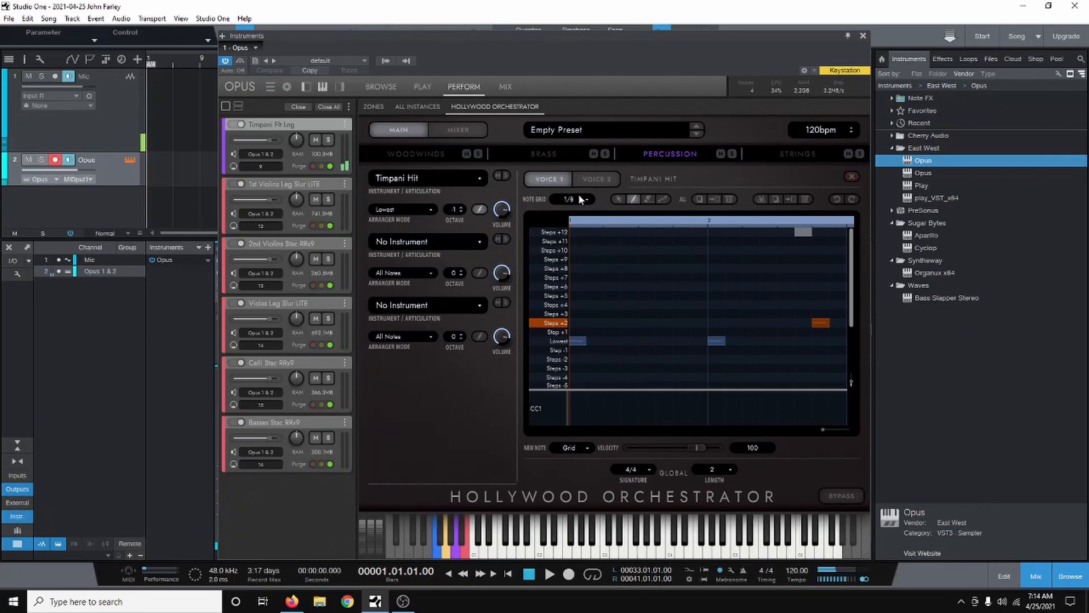
Erase the Steps +2 timpani hit at beat 4 of bar 2.
click(647, 198)
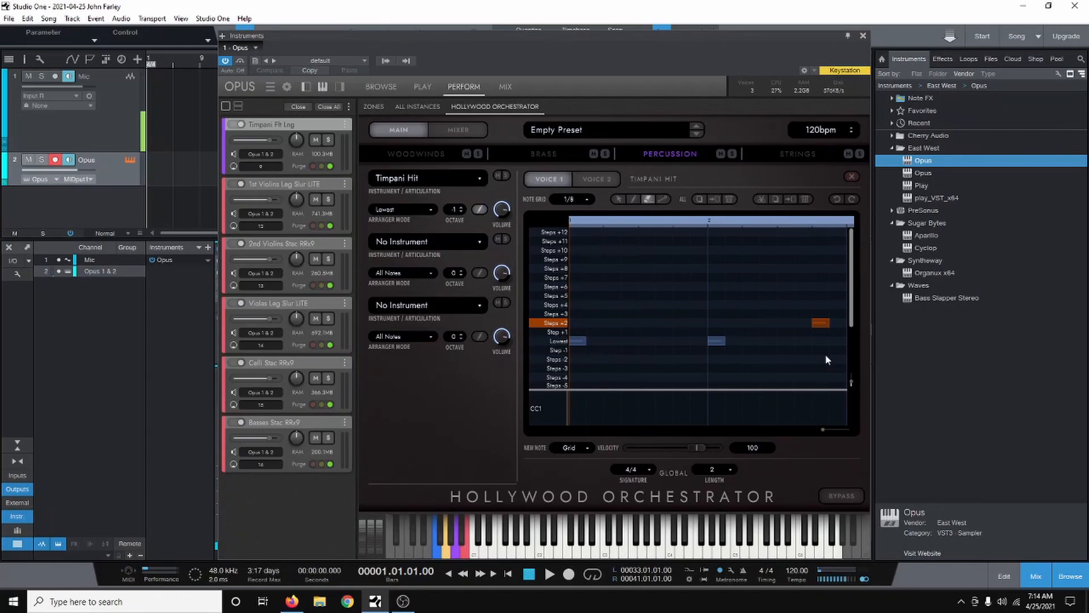
click(817, 322)
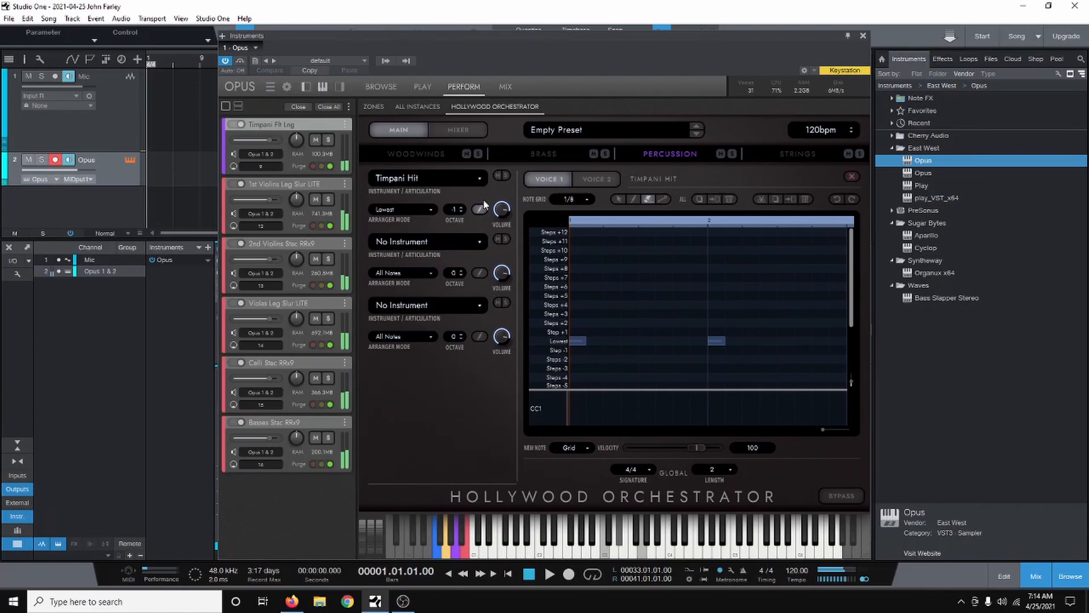
Load Concert Snare Multi into the second Percussion slot with the Hit Center LH articulation.
click(421, 241)
mouse_move(457, 280)
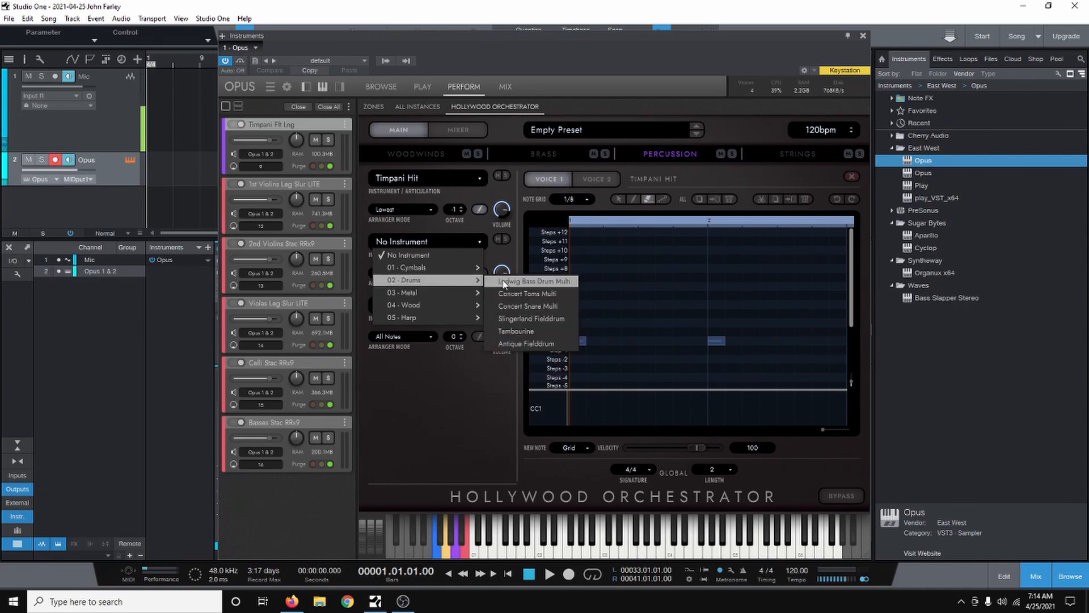
click(518, 307)
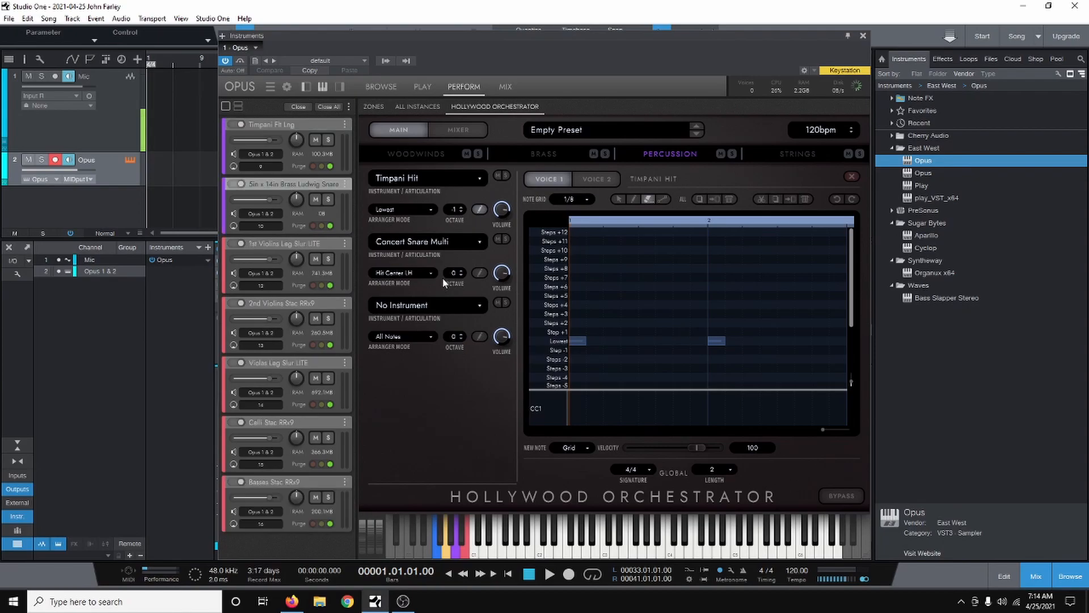
click(424, 275)
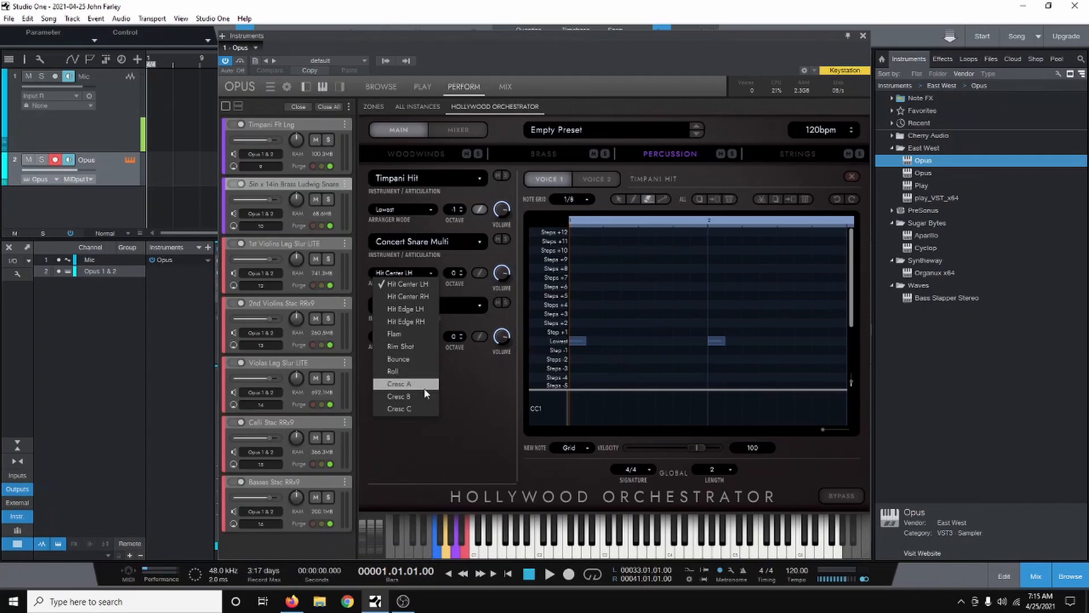
click(433, 285)
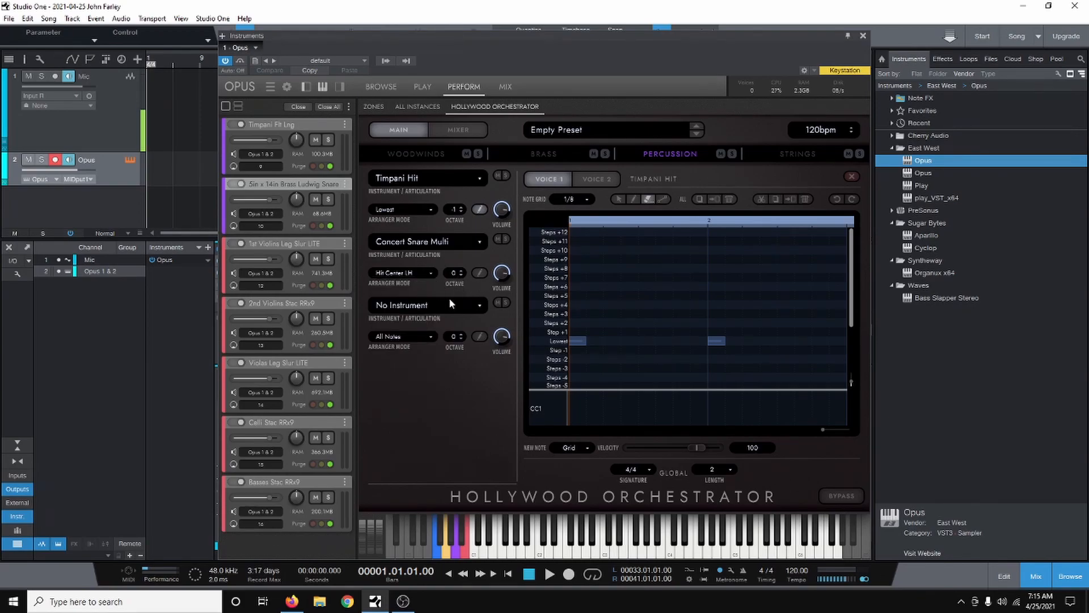
Draw 1/8 snare hits on the Hit Center LH row at beat 3 of bars 1 and 2, and enable the snare's pattern.
click(478, 273)
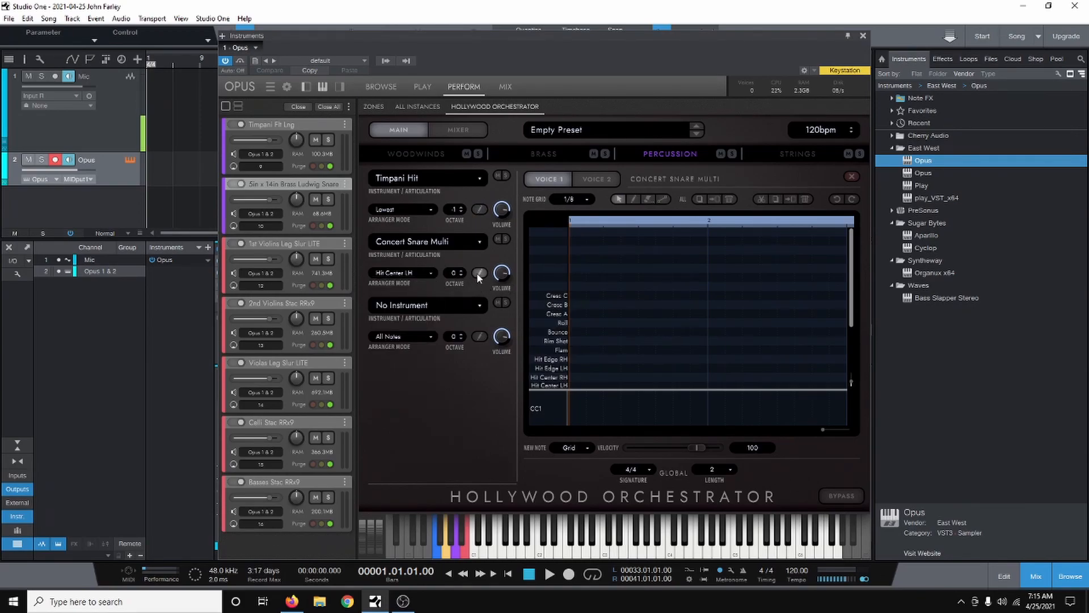
scroll(610, 298, down, 2)
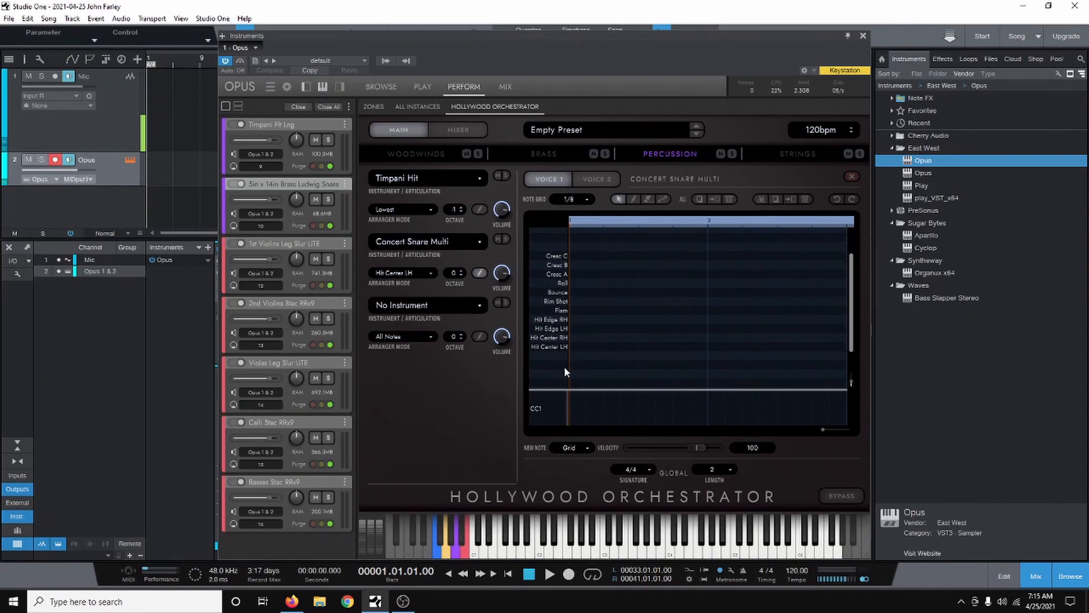
click(634, 198)
click(652, 347)
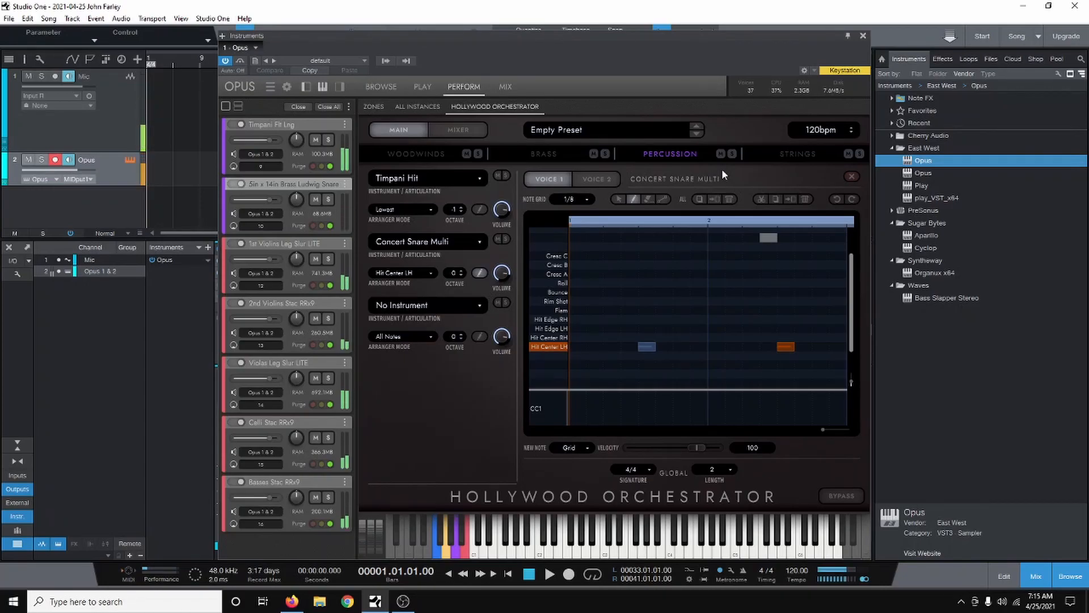
click(479, 337)
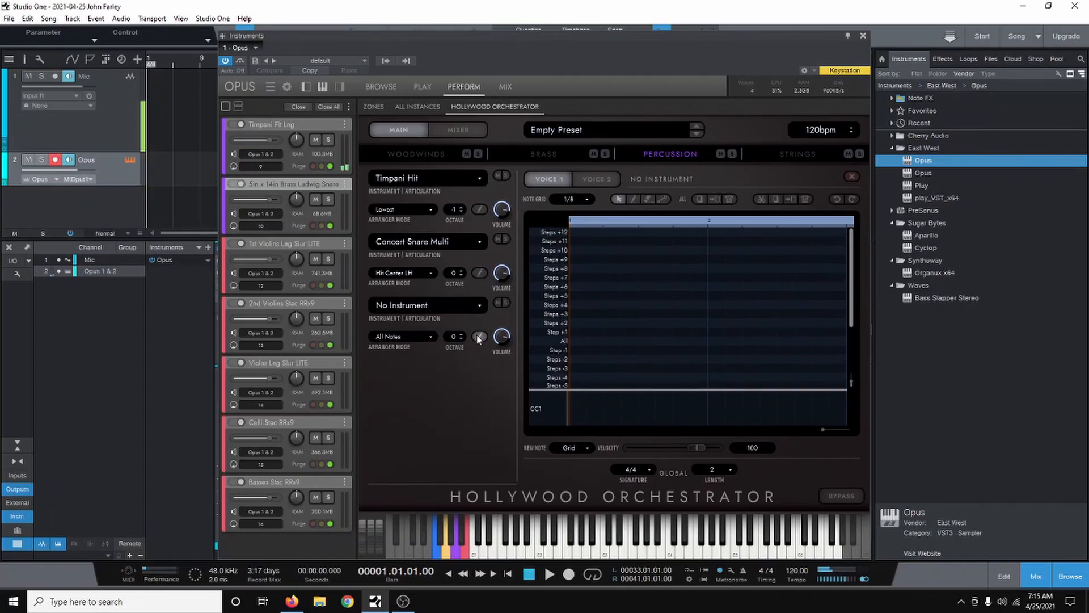
click(479, 338)
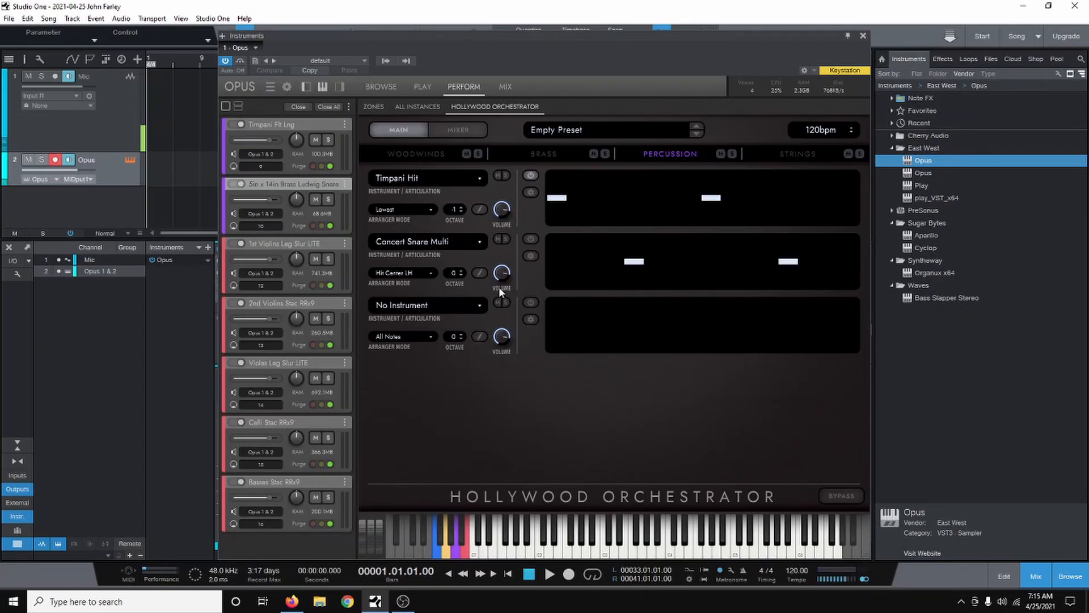
click(535, 238)
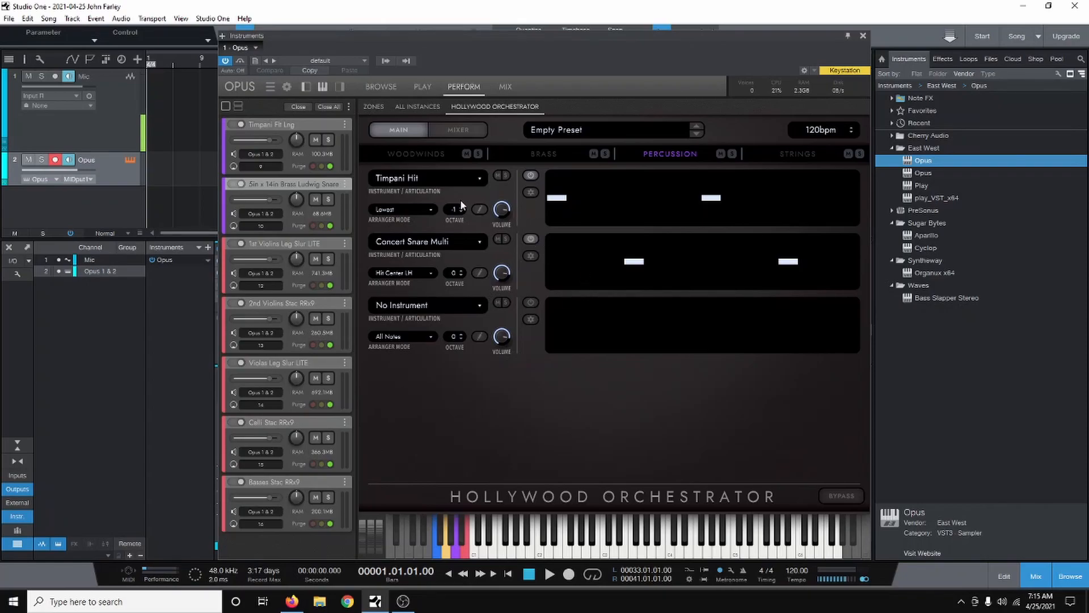
Set the velocity of both Concert Snare Multi hits to 74.
click(479, 273)
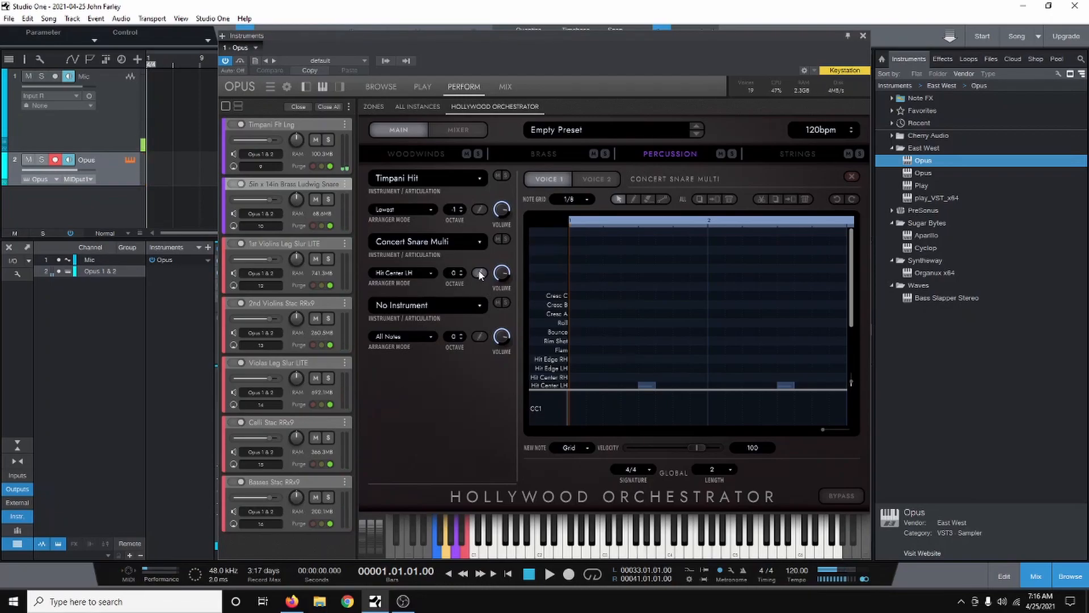
scroll(694, 316, down, 3)
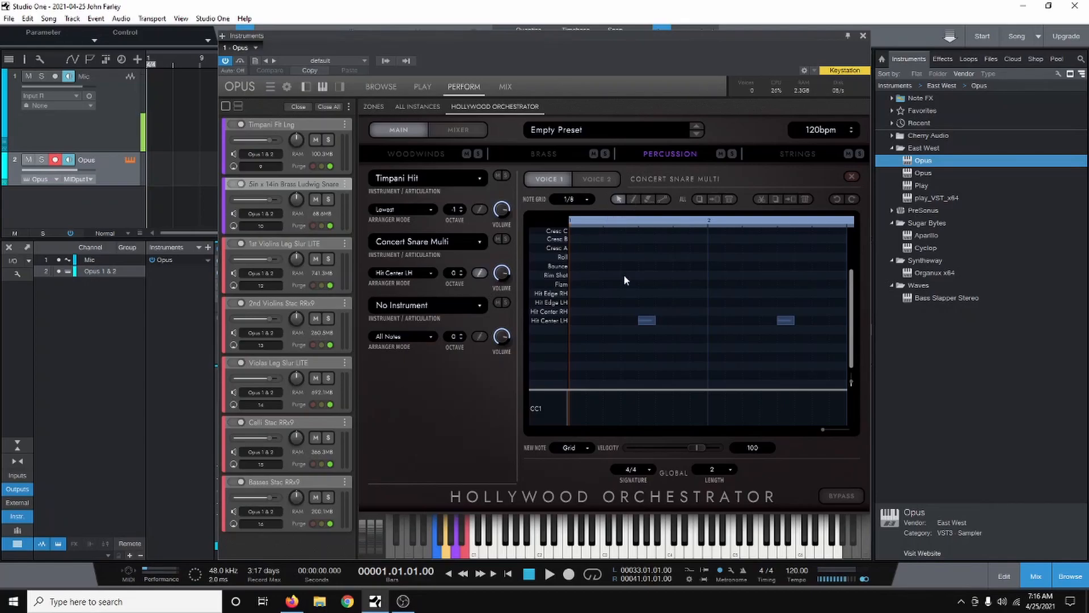
drag(601, 290, 822, 342)
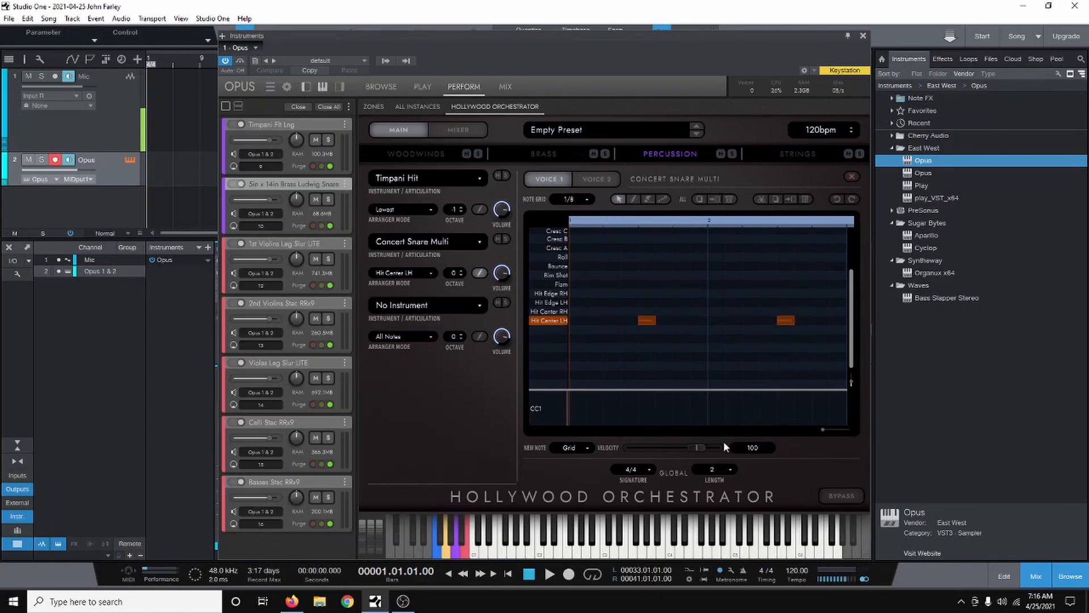
drag(700, 446, 683, 457)
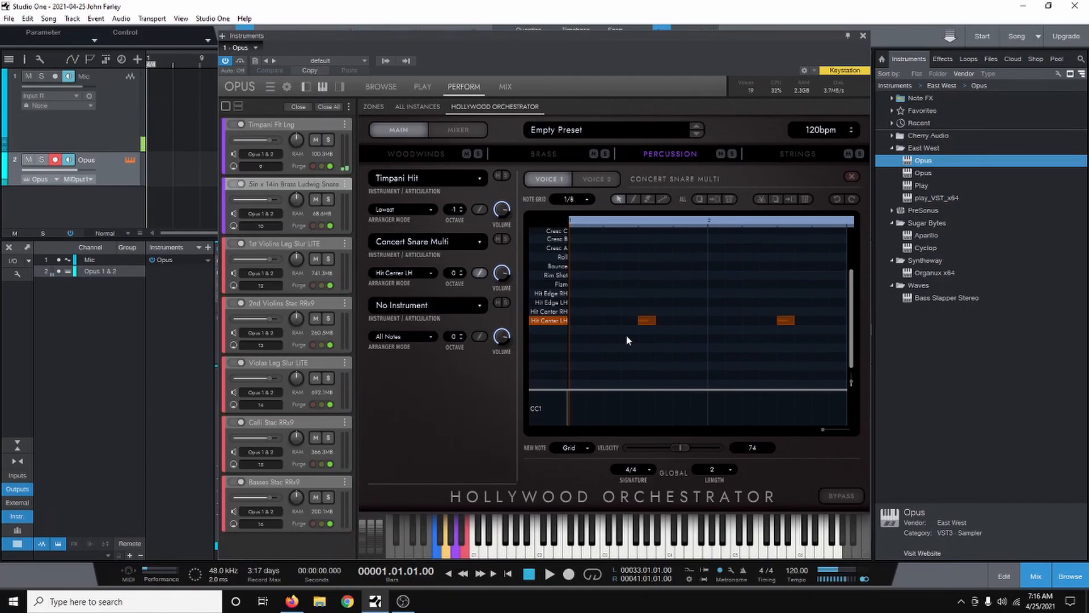
Load 2FH Legato into the first Brass slot and set its arranger mode to Middle and octave to -1.
click(542, 154)
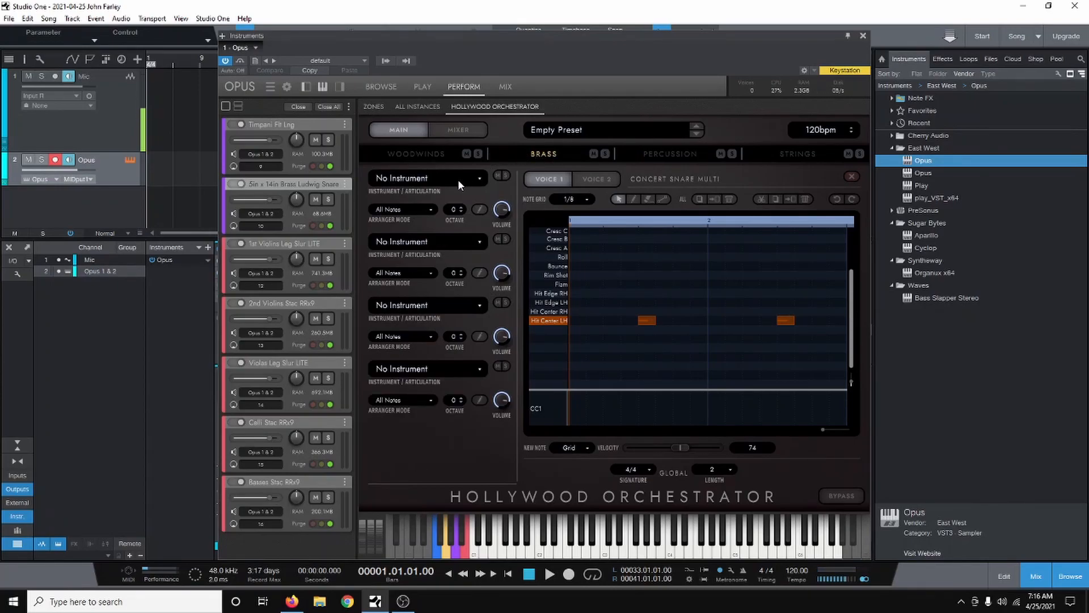
click(424, 177)
mouse_move(426, 204)
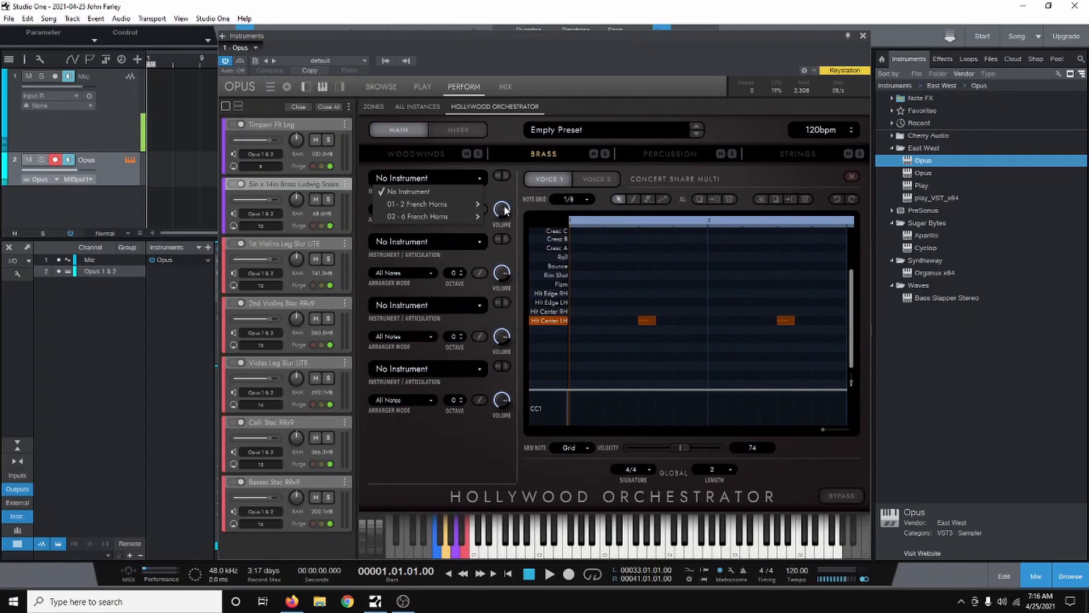
click(530, 229)
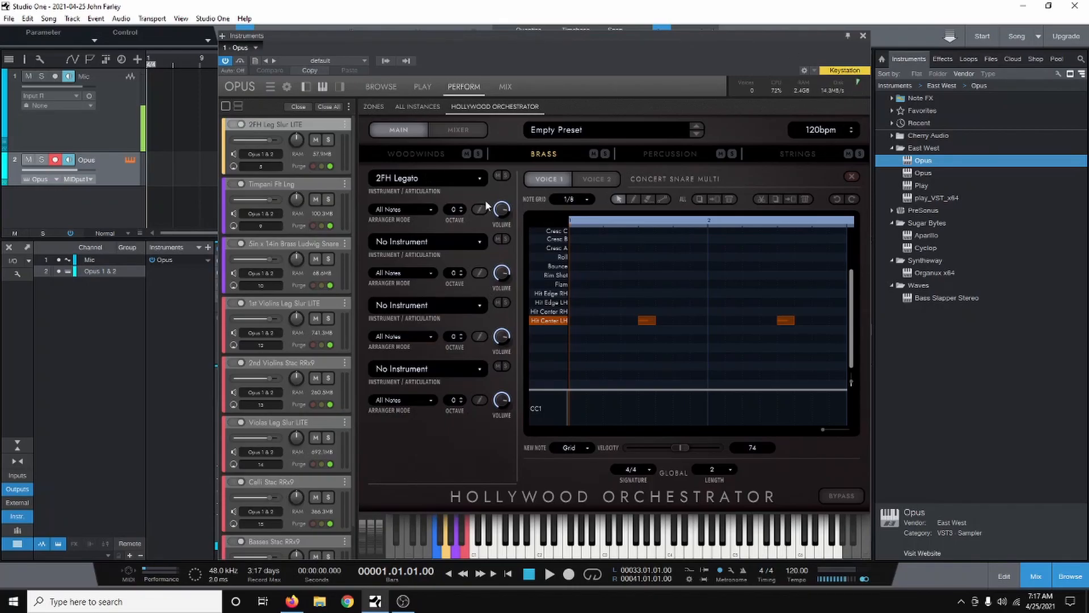
click(403, 209)
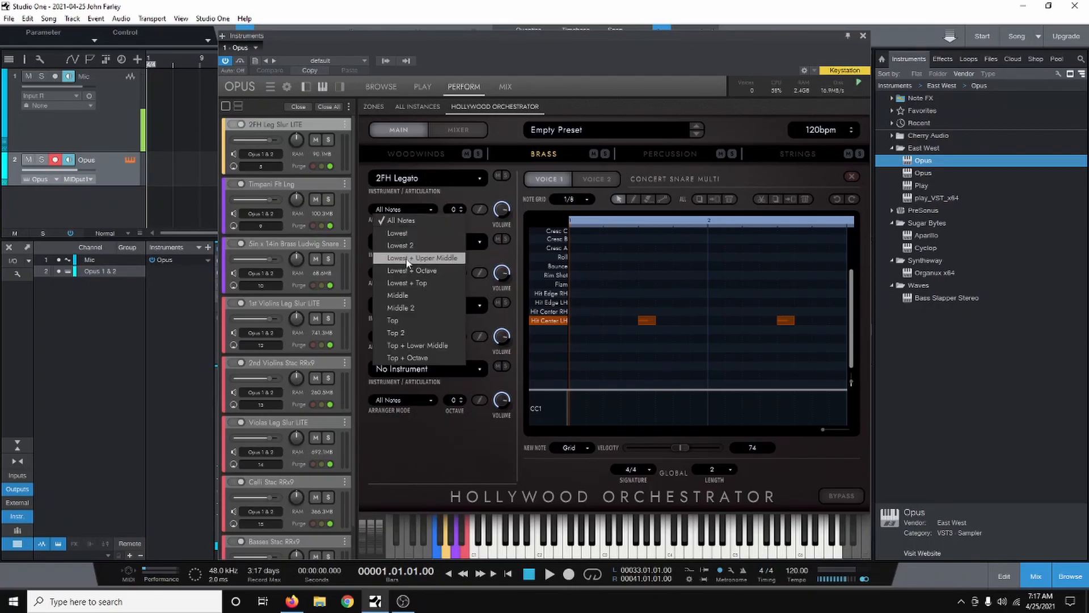
click(405, 300)
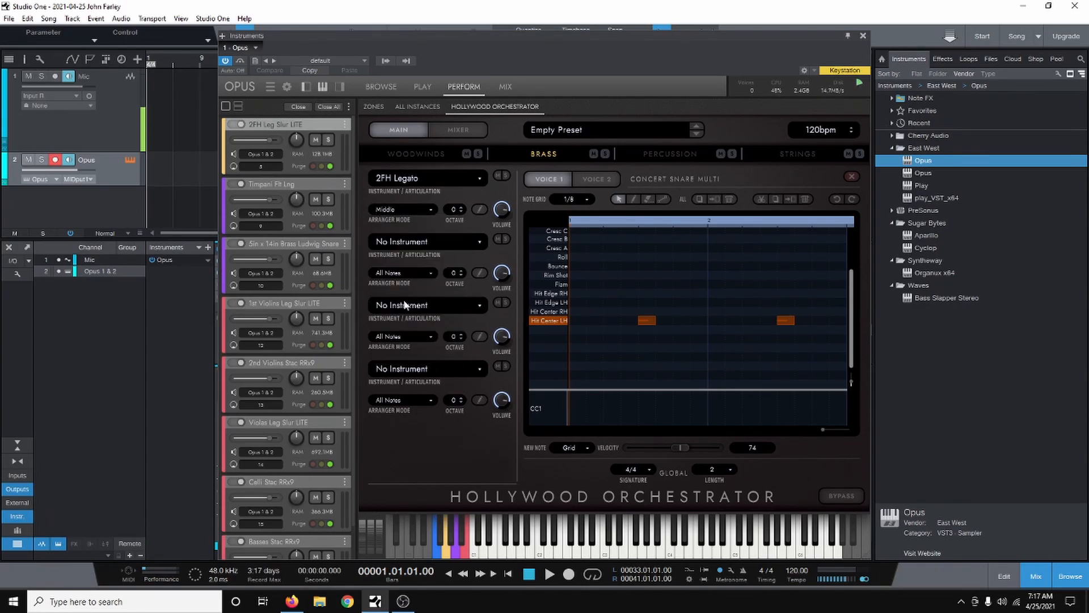
click(479, 208)
click(462, 208)
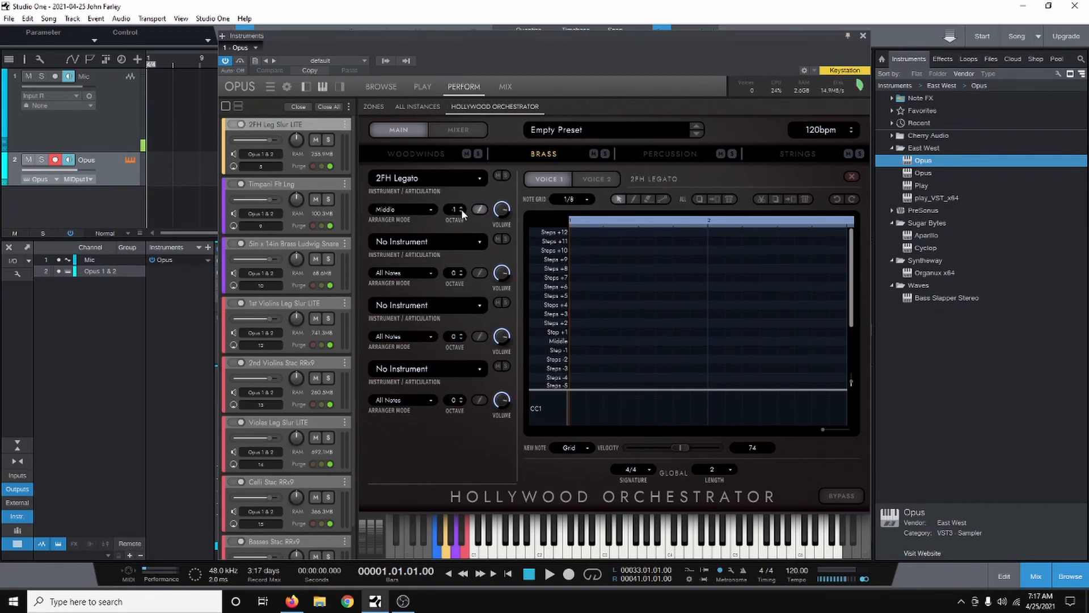
Draw four consecutive two-beat horn notes across both bars, rising from Middle through Step +1 and Steps +2 to Steps +3.
click(633, 200)
click(576, 340)
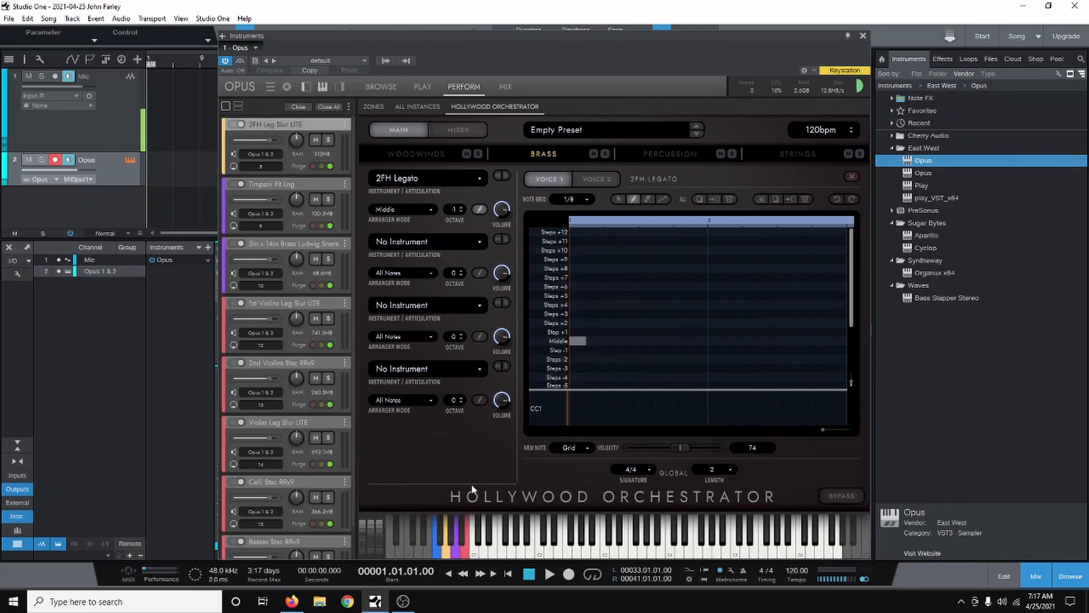
drag(583, 349, 586, 334)
click(583, 340)
click(647, 333)
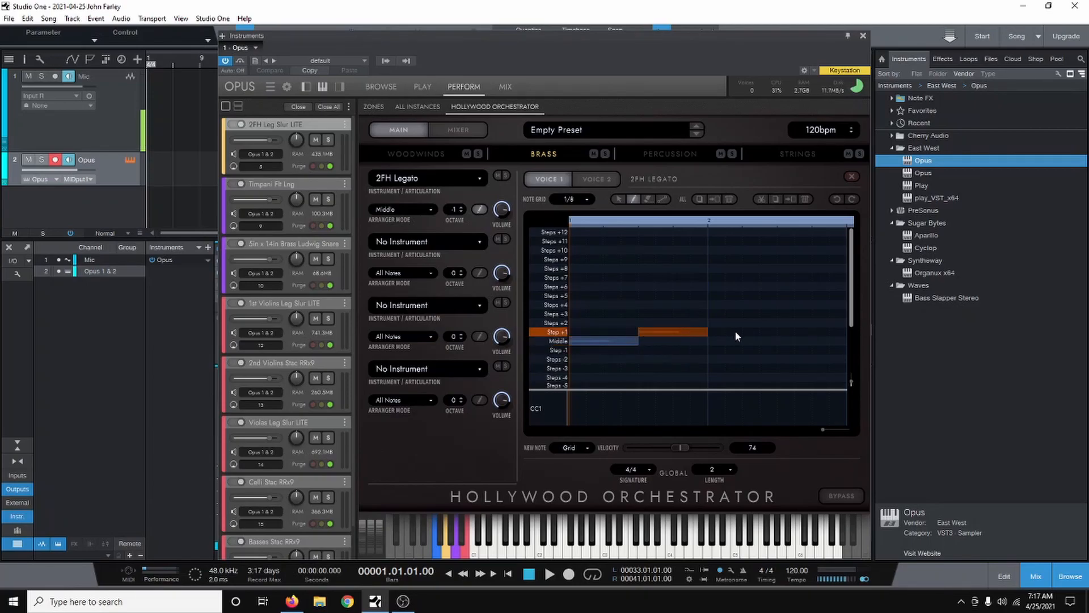
click(718, 323)
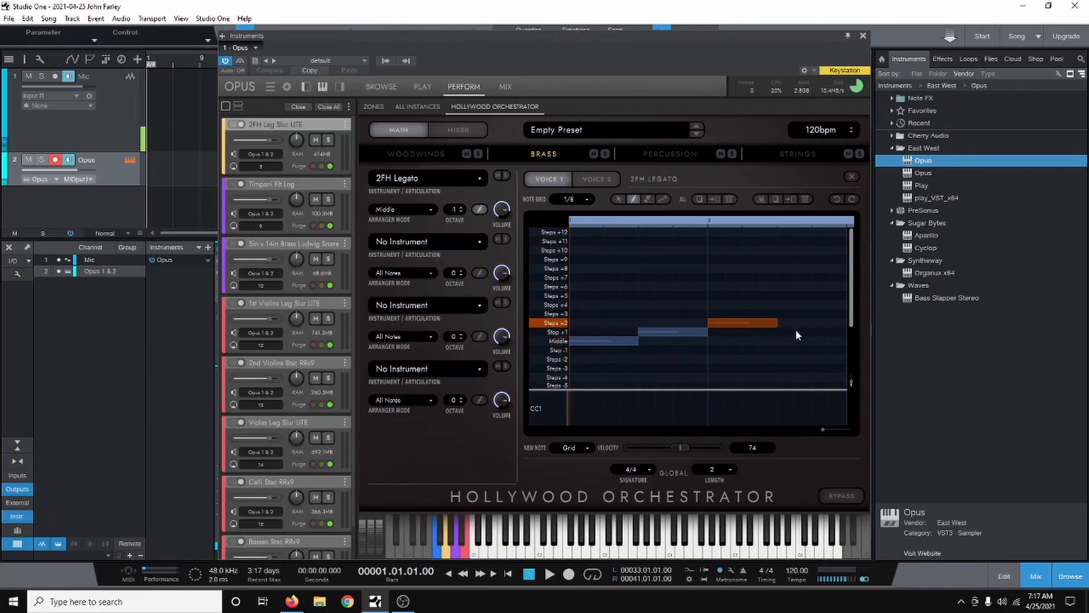
click(782, 314)
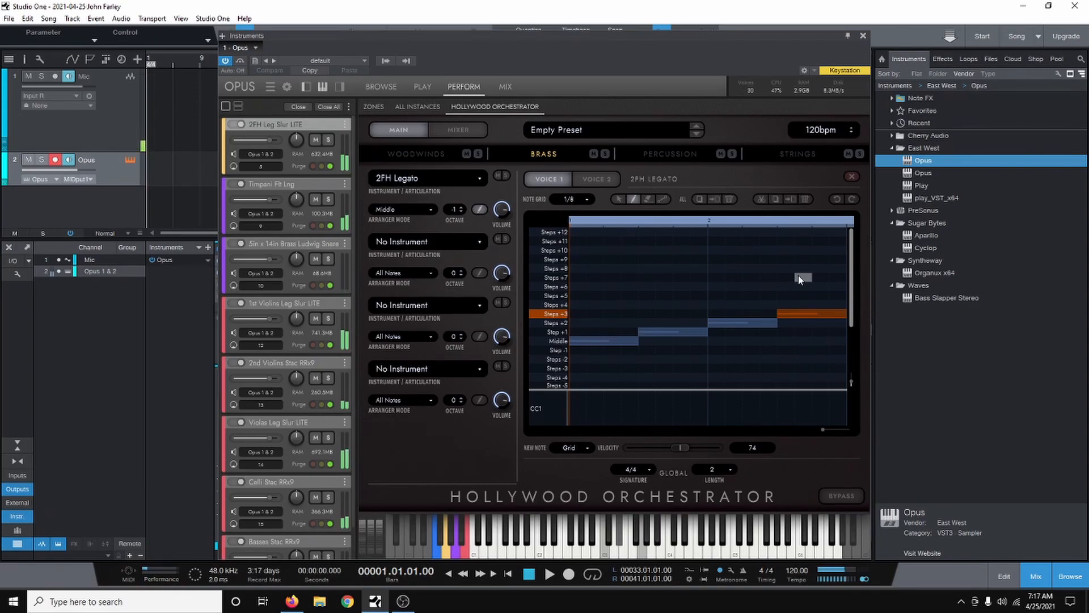
Enable the 2FH Legato pattern and reopen its note editor.
click(480, 210)
click(533, 175)
click(476, 210)
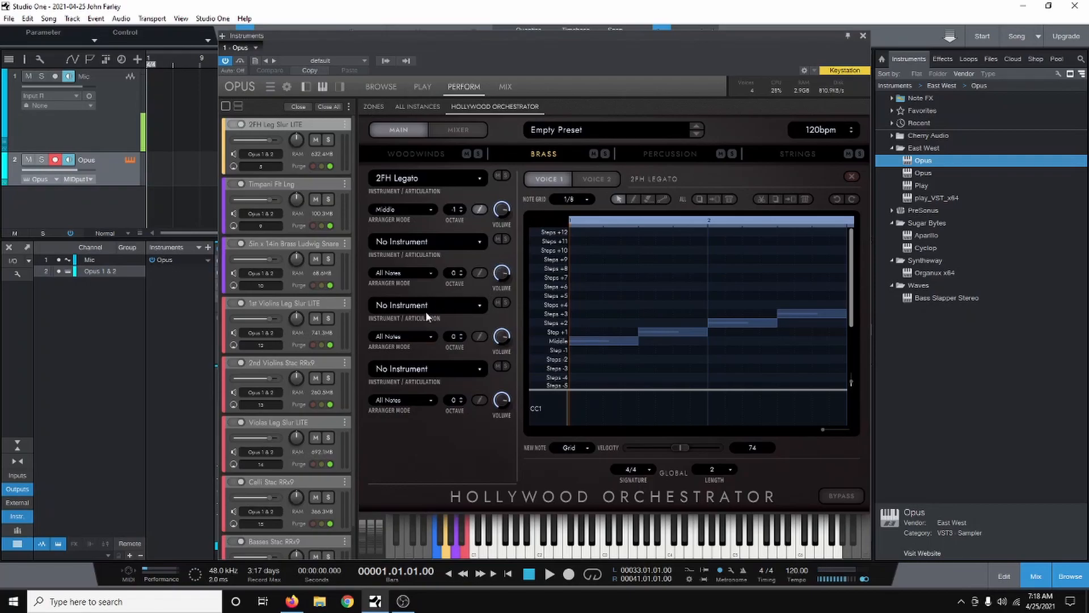
Select and copy all notes of the Basses Staccato pattern in the Strings section.
click(797, 152)
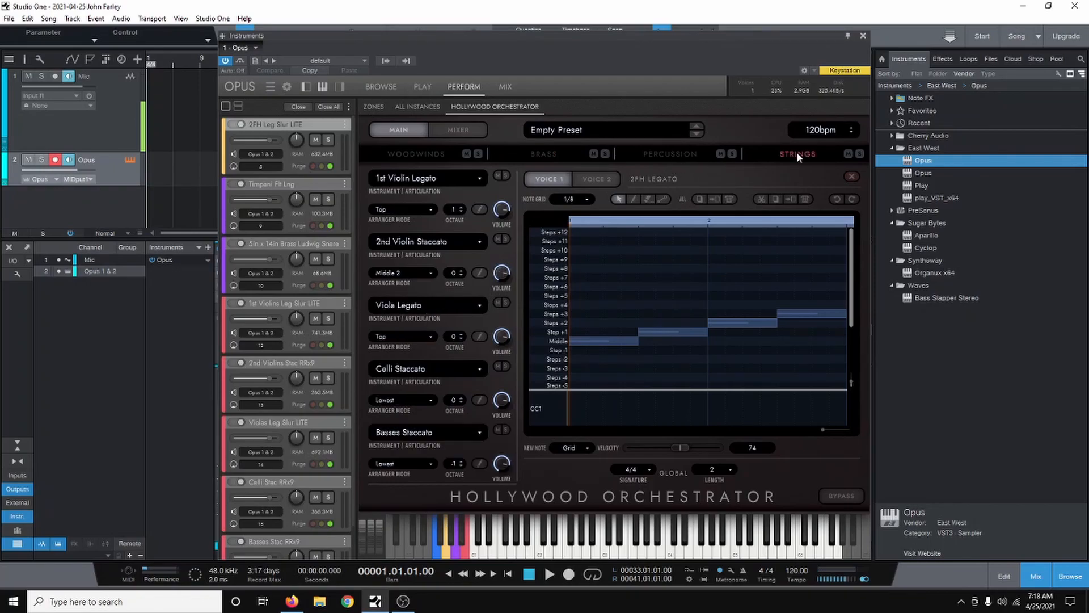
click(480, 464)
drag(841, 353, 575, 335)
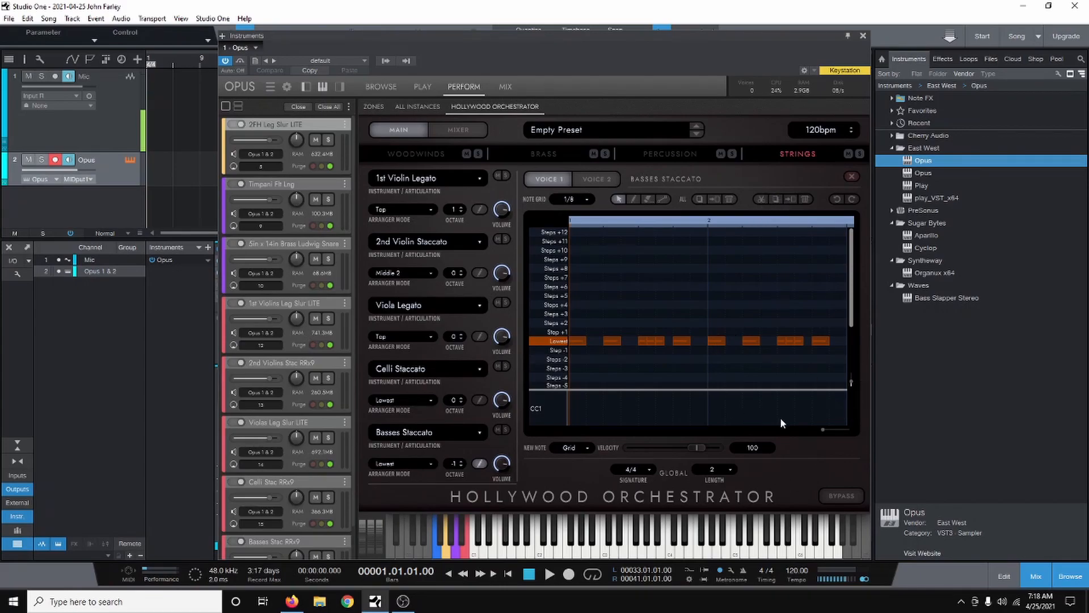
Load 2Tb Staccato from 2 Trombones into the third Brass slot.
click(537, 154)
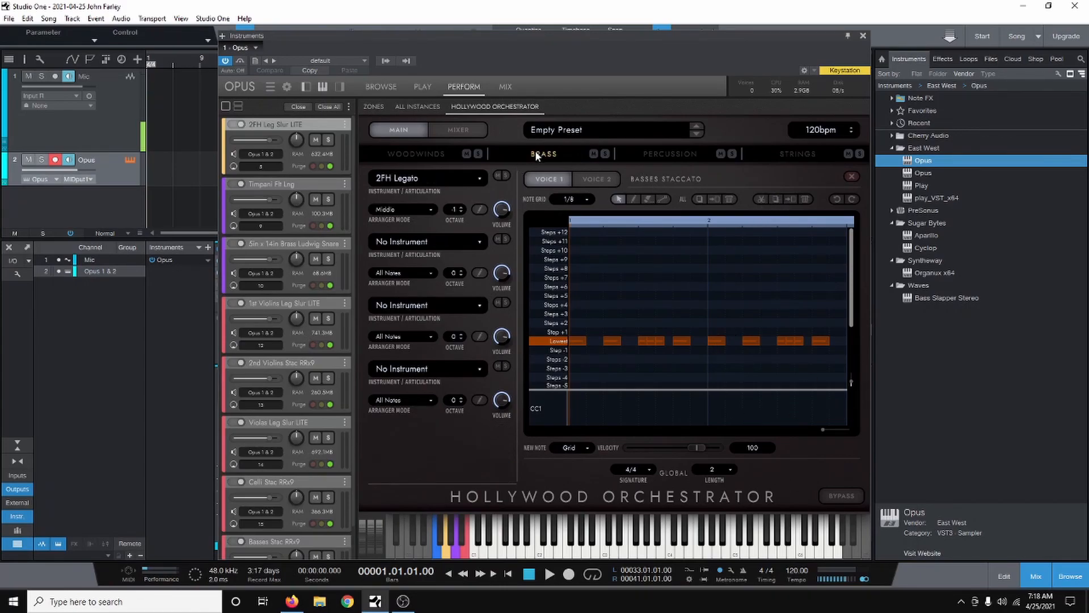
click(407, 309)
mouse_move(402, 331)
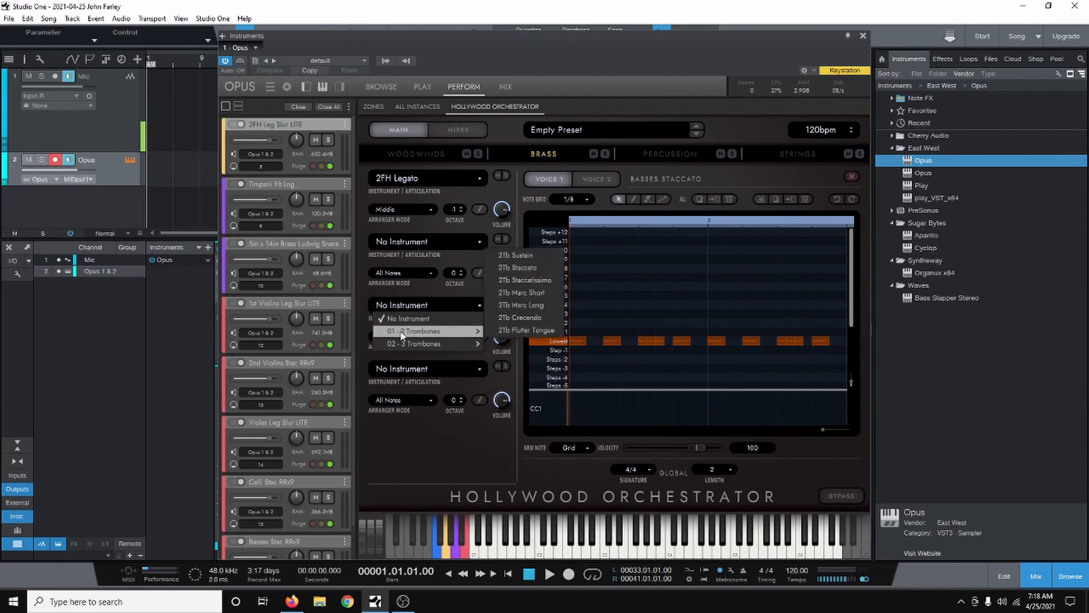
click(535, 265)
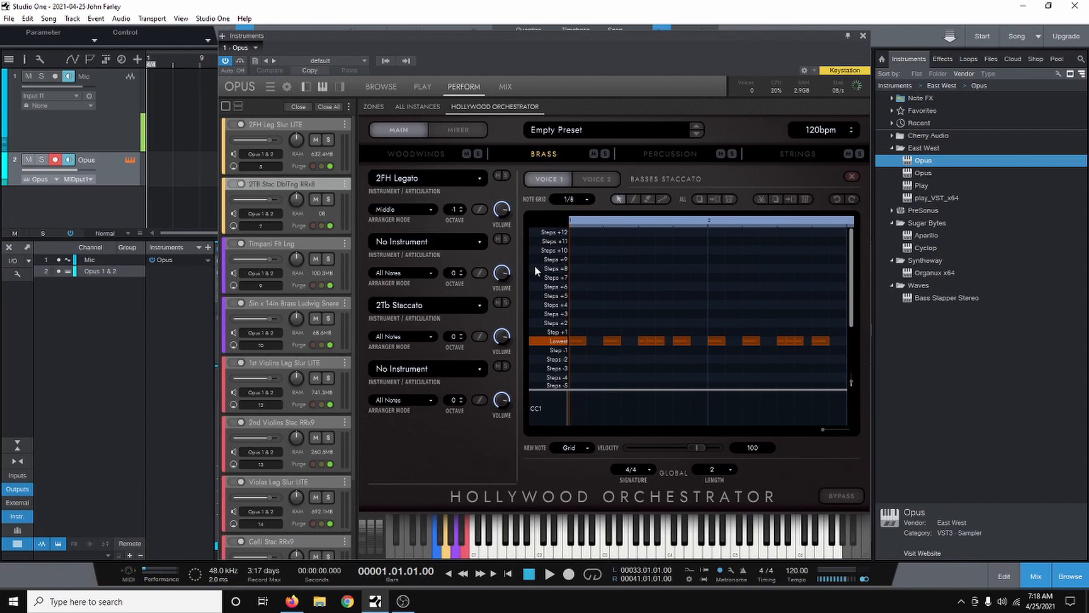
Set the 2Tb Staccato octave to -1 and paste the copied Basses Staccato notes into its pattern.
click(480, 336)
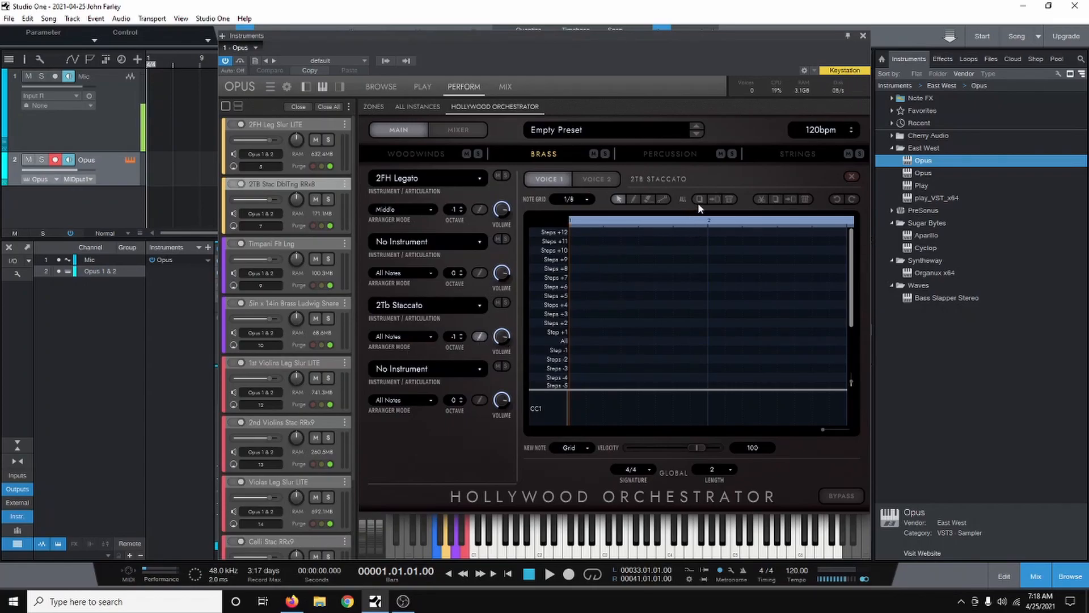
click(788, 199)
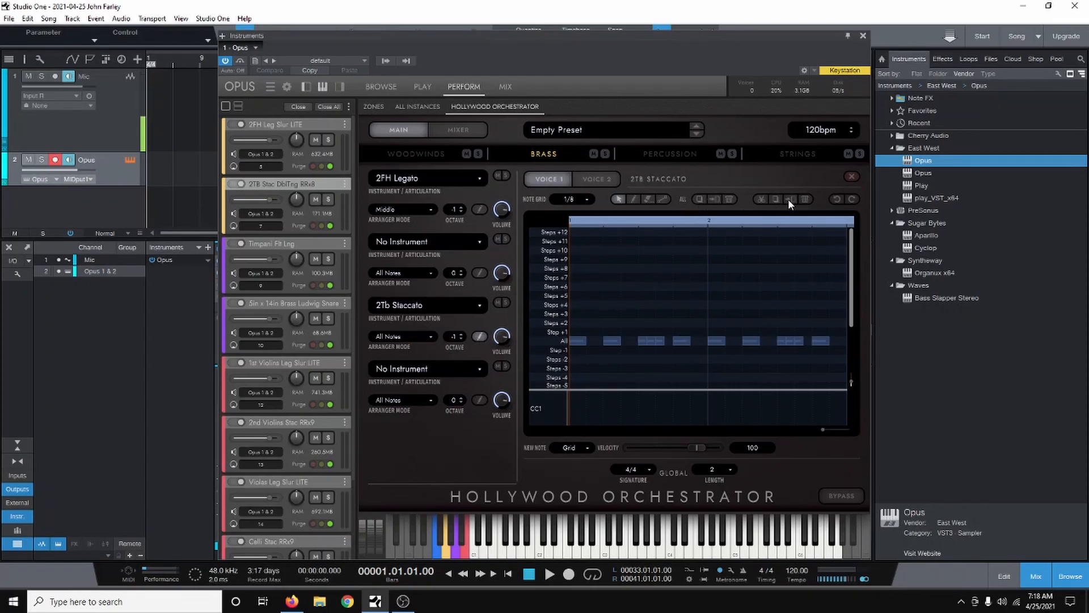
click(477, 337)
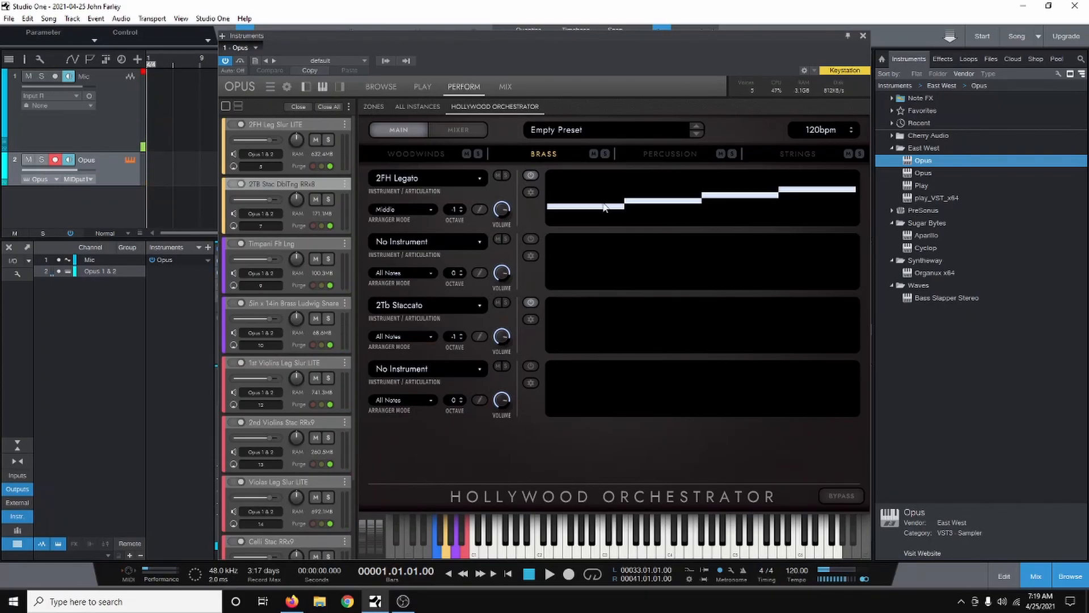
Close the Opus instrument window and return to the song arrangement.
click(862, 34)
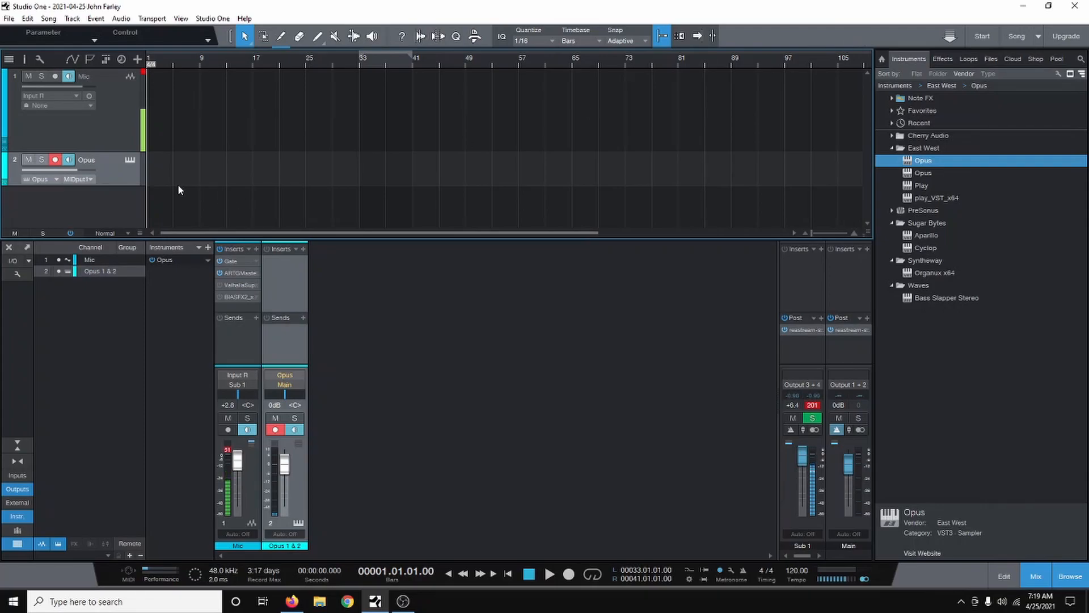
scroll(193, 57, up, 5)
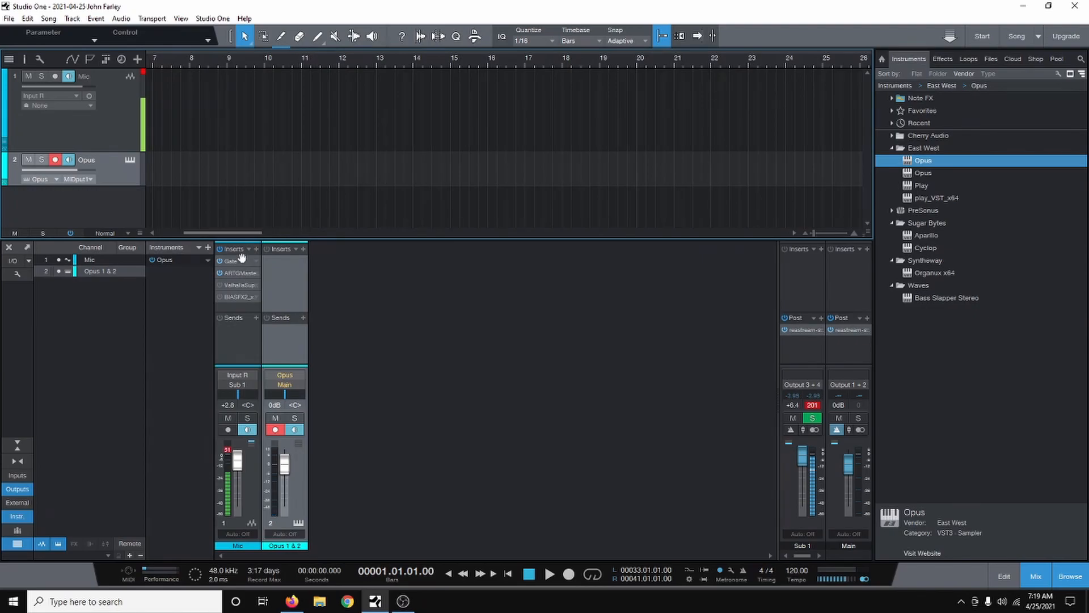
Create a one-bar part at bar 1 of the Opus track and open it in the note editor.
drag(244, 233, 171, 230)
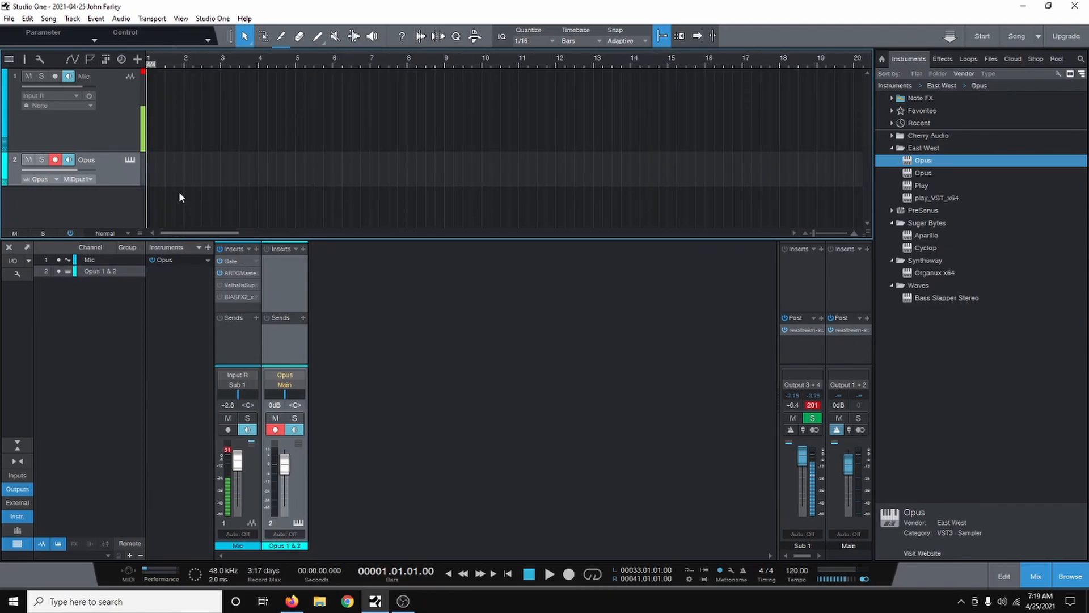
double_click(158, 162)
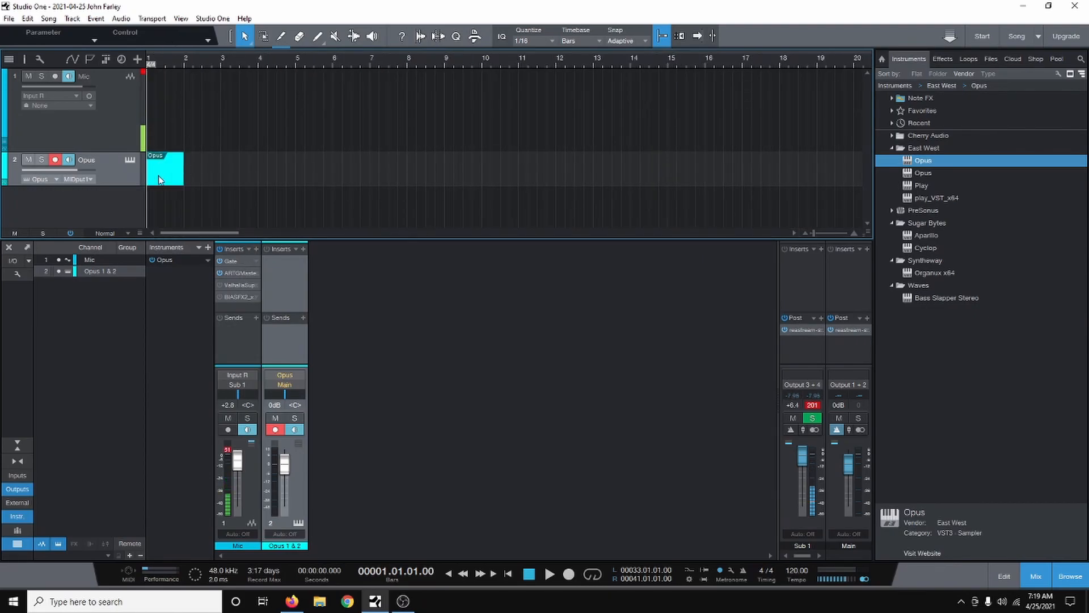
double_click(158, 175)
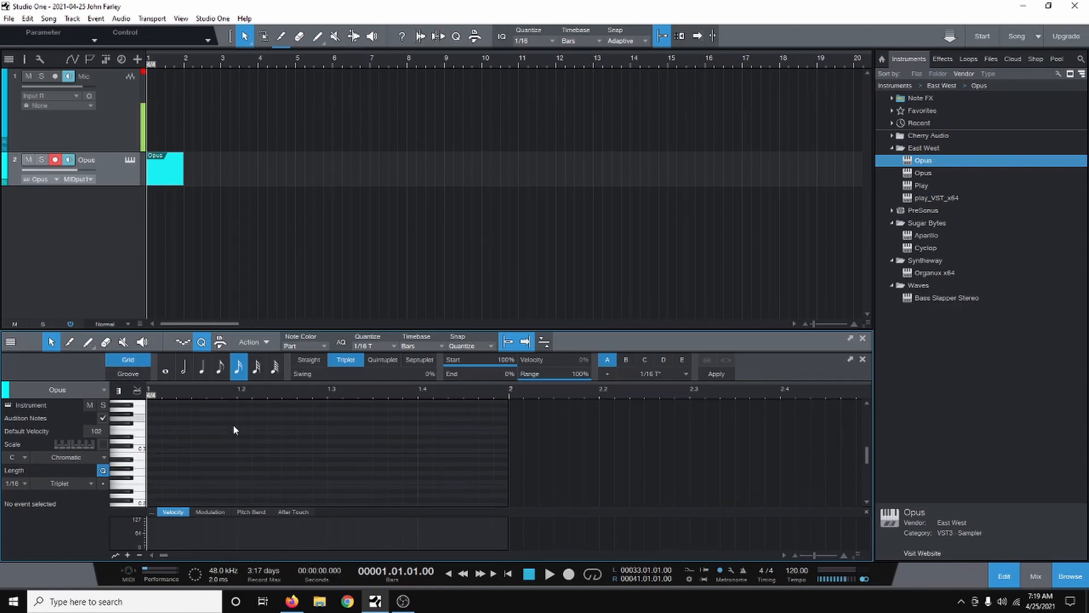
scroll(233, 424, down, 1)
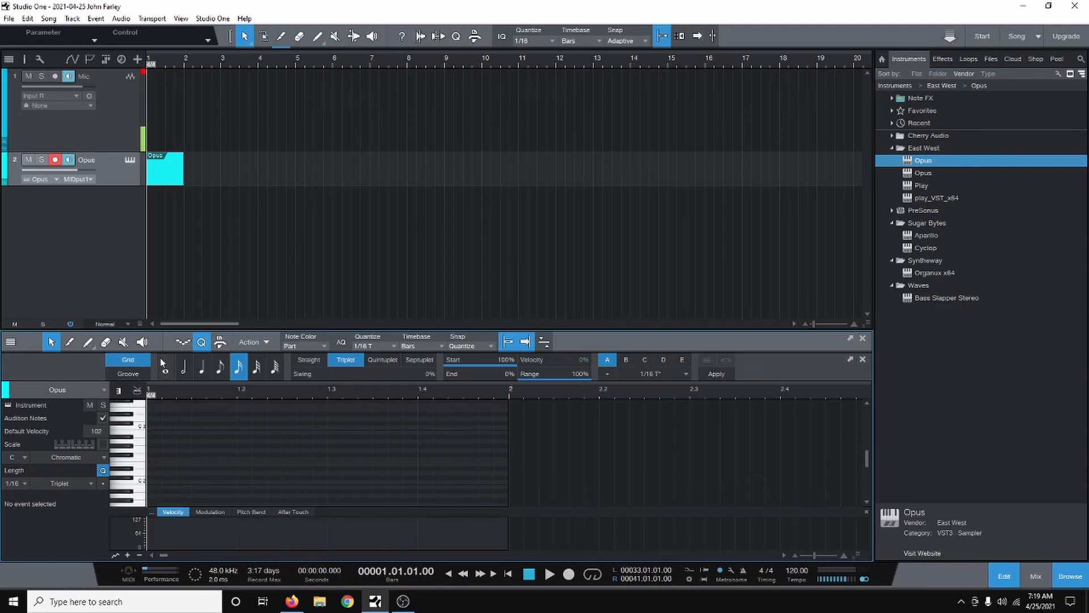
Draw a chord of C3, D#3 and G3 across the whole first bar with the Paint tool.
click(87, 341)
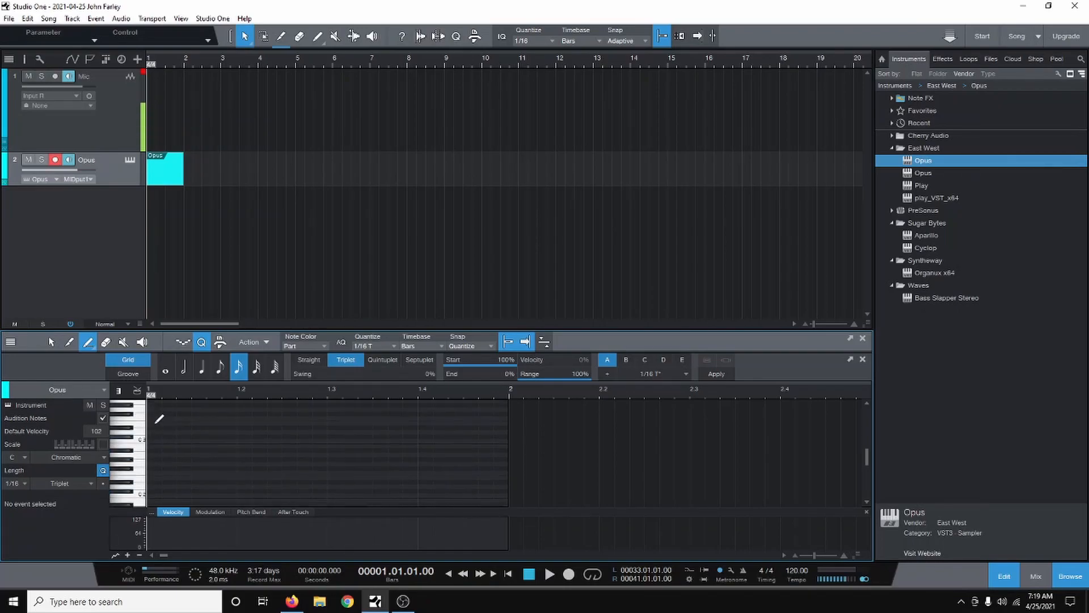
drag(151, 453, 508, 453)
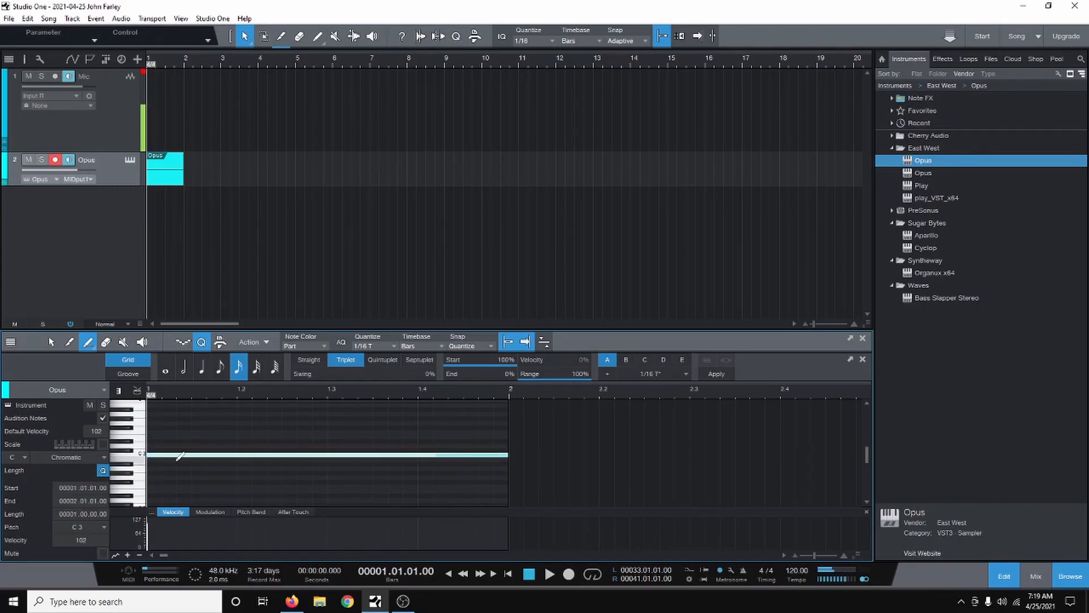
mouse_move(157, 440)
mouse_down()
mouse_move(535, 454)
mouse_move(515, 454)
mouse_up()
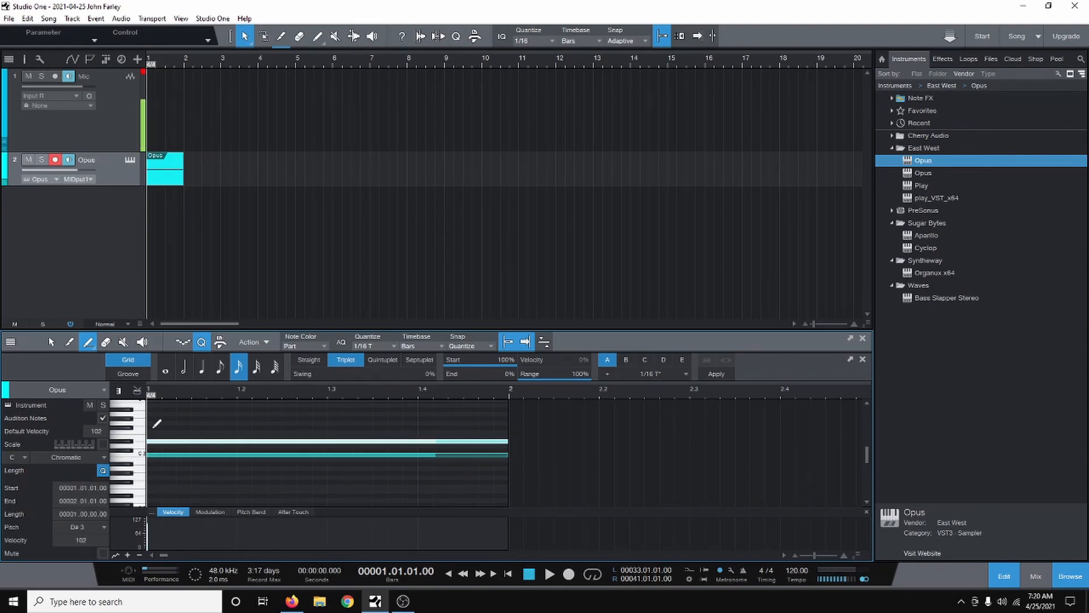
mouse_move(150, 423)
mouse_down()
mouse_move(522, 432)
mouse_move(512, 426)
mouse_up()
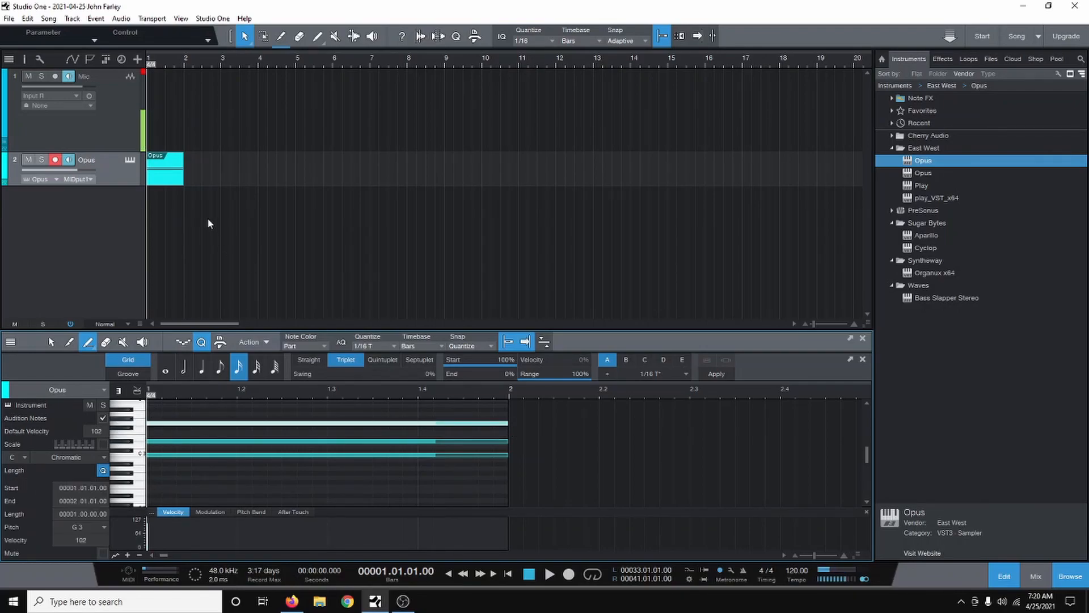
Extend the Opus part to two bars and lengthen all three chord notes to fill it.
drag(183, 180, 221, 180)
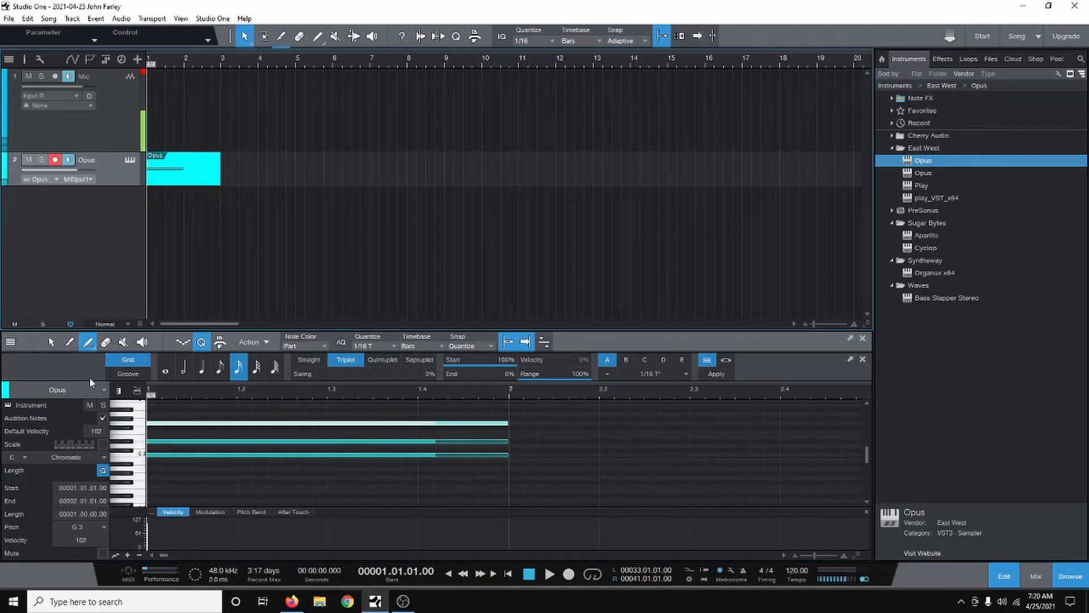
click(53, 342)
drag(595, 471, 421, 404)
scroll(567, 391, down, 5)
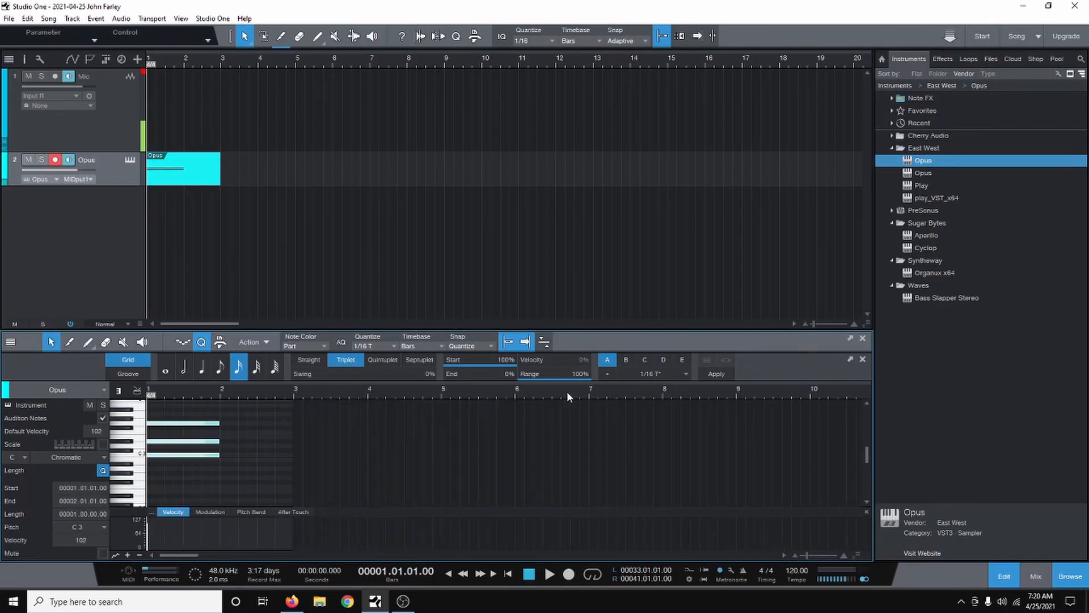
drag(222, 455, 293, 455)
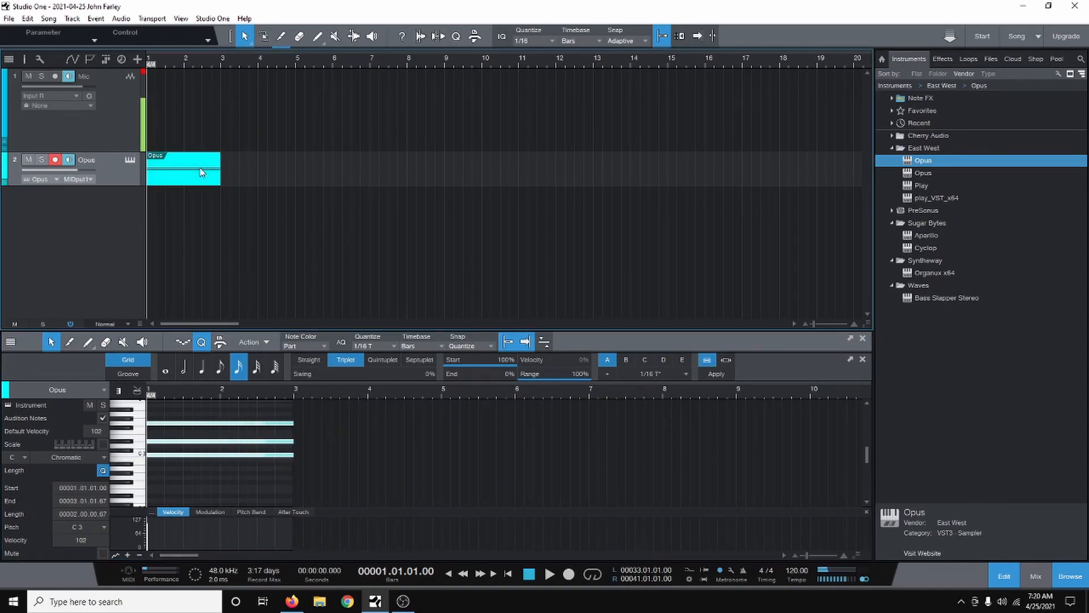
Duplicate the two-bar part to bar 3 and lower its chord notes, with the top note on F3.
key(d)
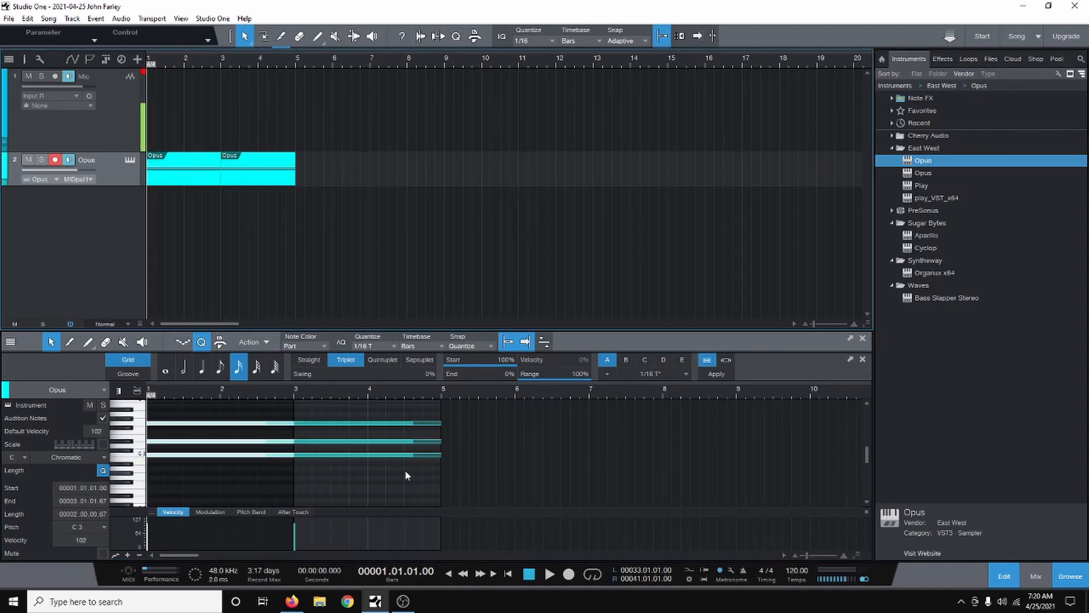
drag(391, 478, 370, 405)
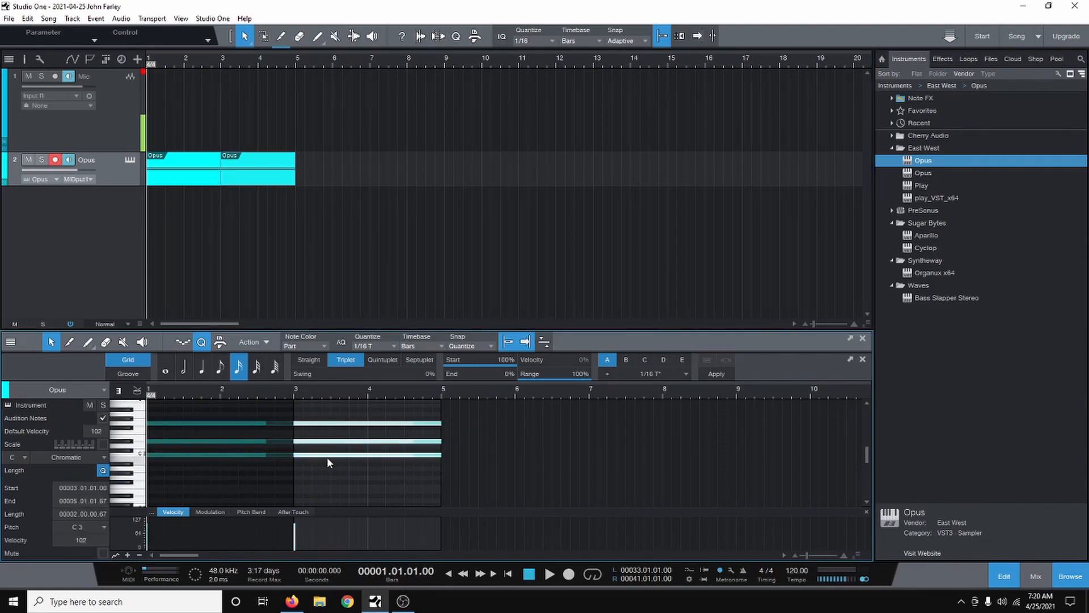
drag(328, 458, 344, 433)
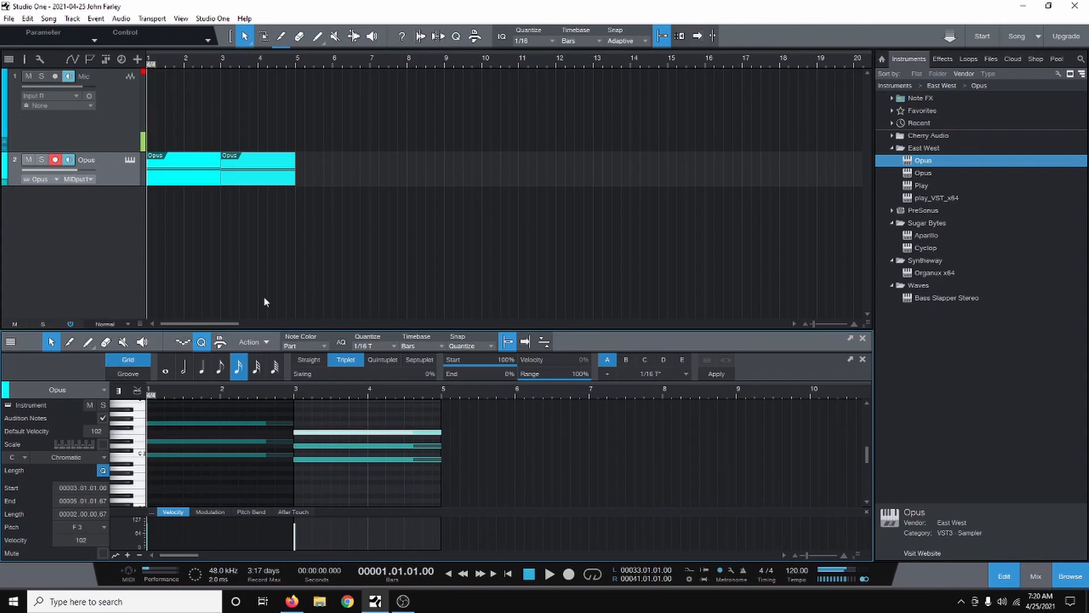
Duplicate the part to bars 5 and 7, placing the third chord's lowest note on A2 and the fourth chord's top note on D3.
key(d)
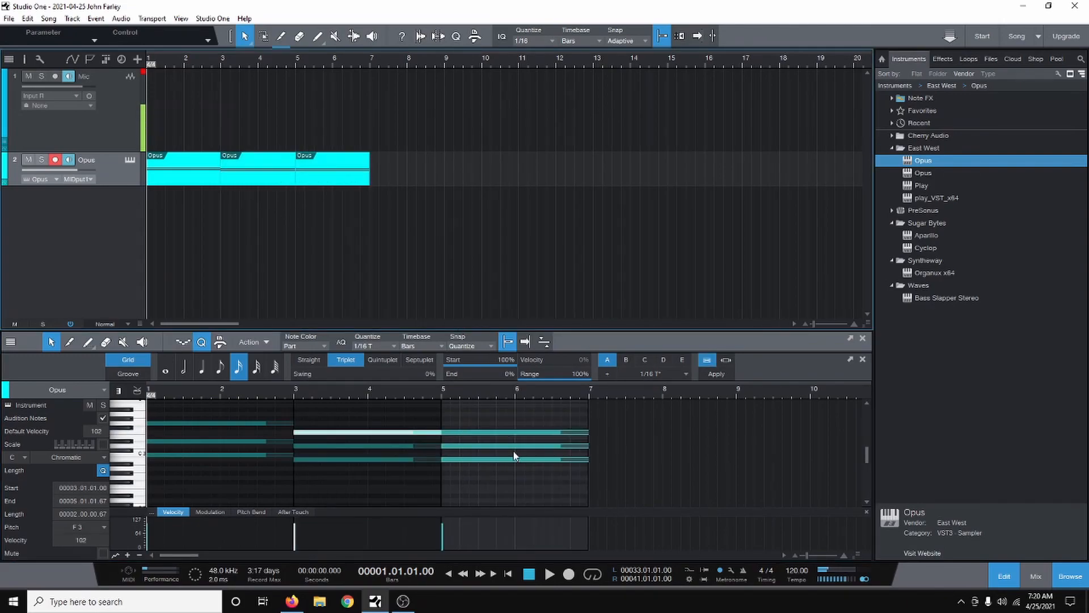
drag(487, 463, 479, 471)
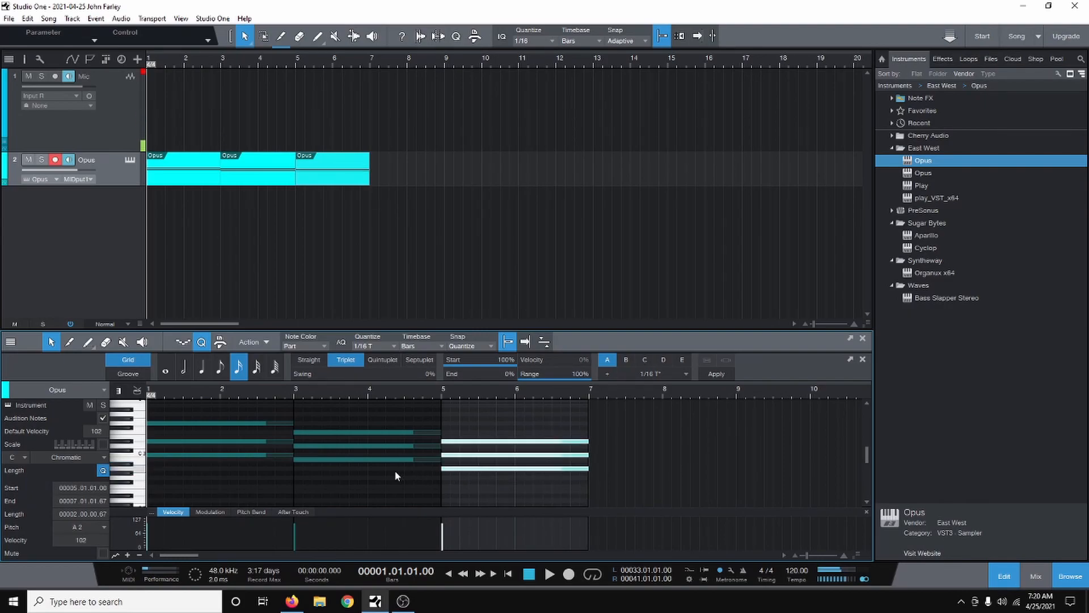
key(d)
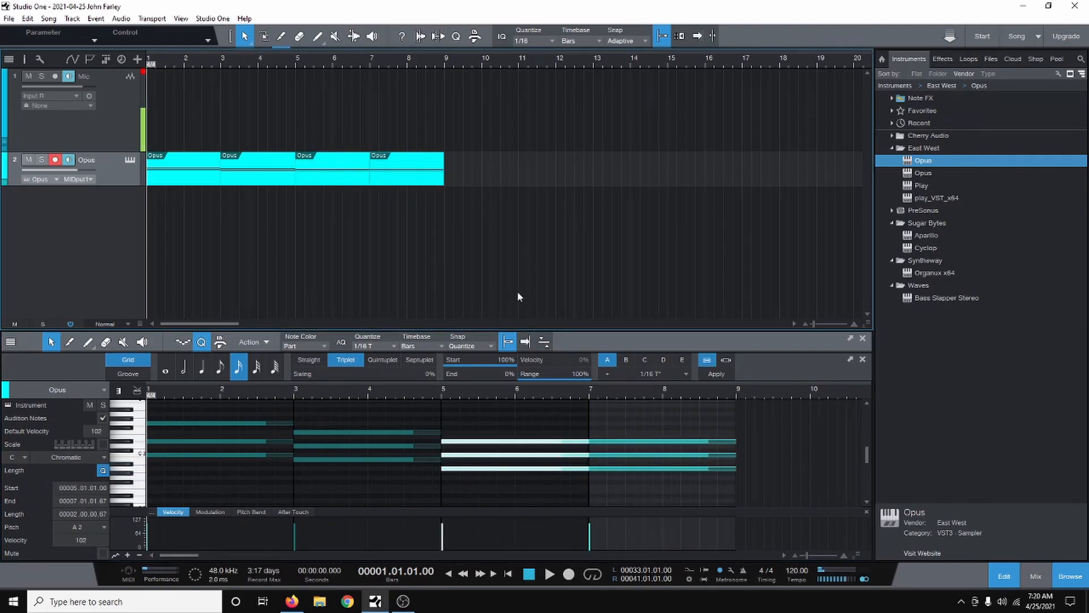
click(653, 456)
mouse_move(653, 459)
mouse_down()
mouse_move(651, 438)
mouse_move(653, 448)
mouse_up()
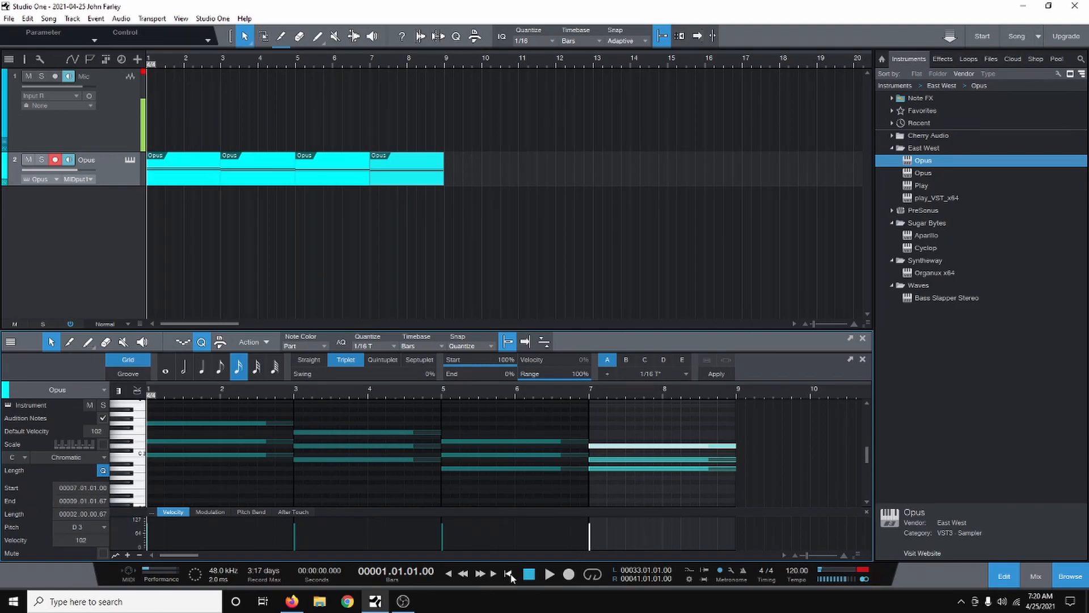
Play the progression through and lower the bottom note of the last chord to G2.
key(space)
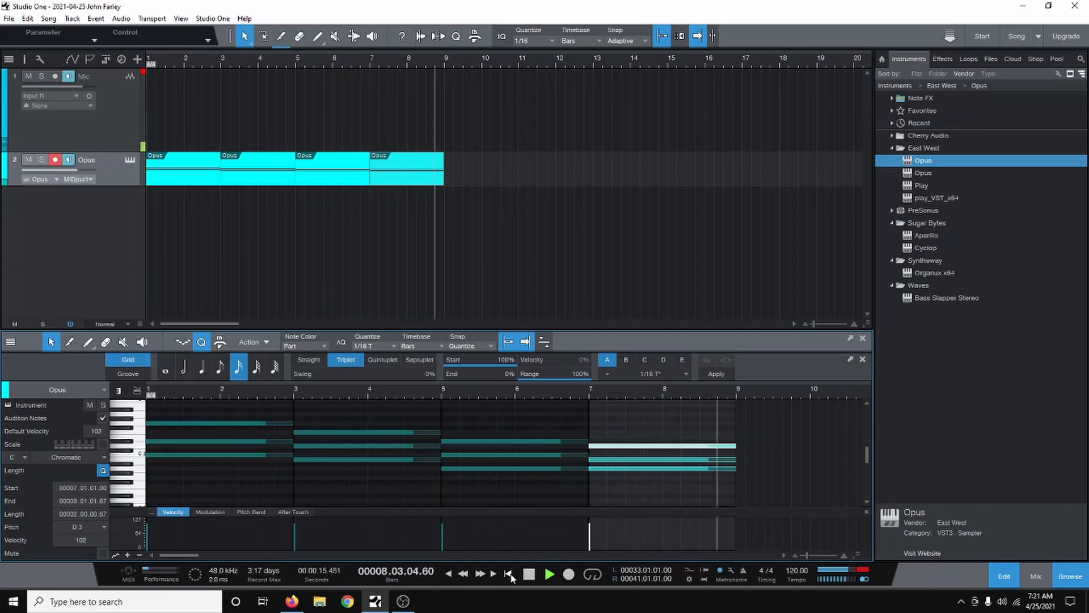
key(space)
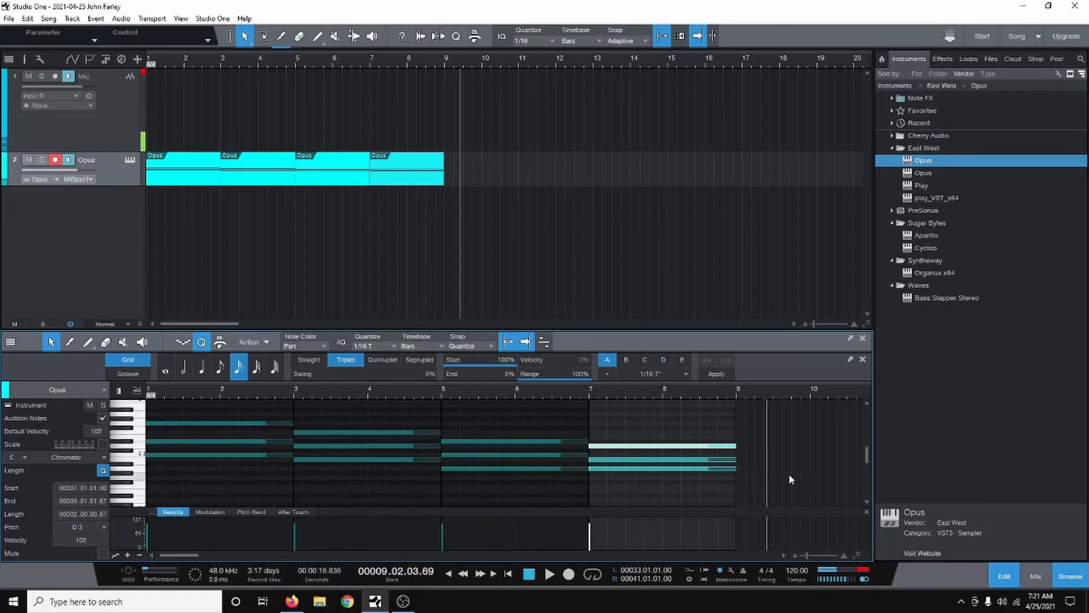
click(629, 468)
drag(628, 469, 631, 479)
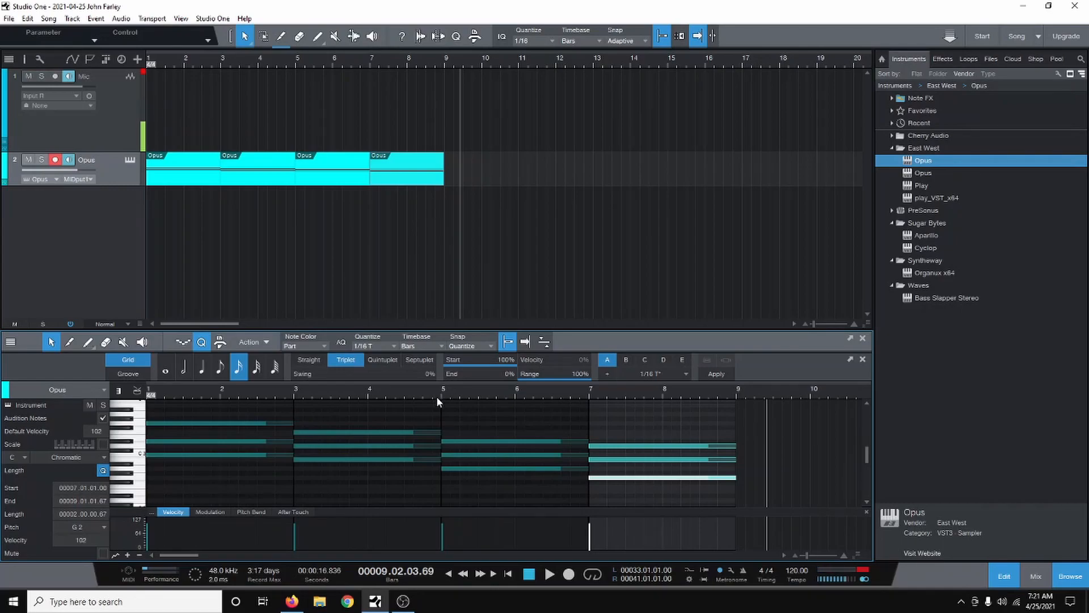
Play the four-chord progression from the start of the song to check the orchestration.
click(510, 573)
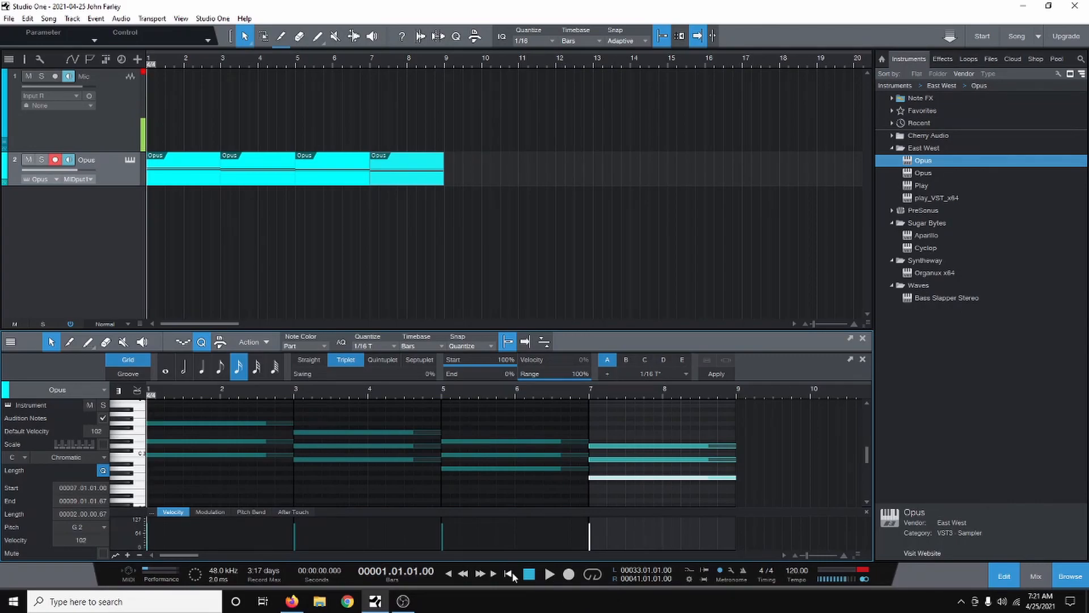
key(space)
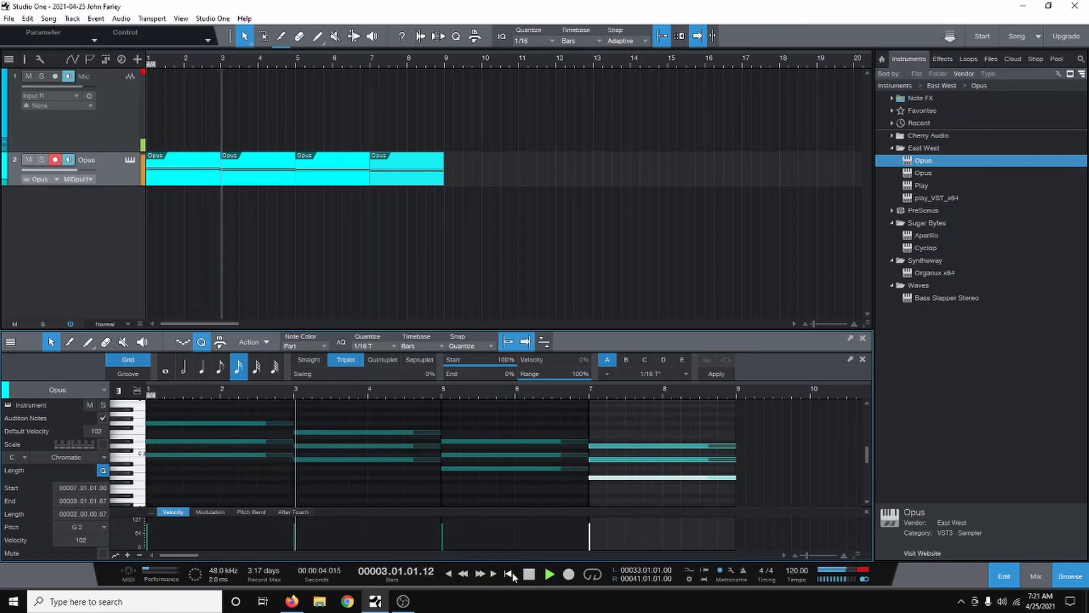
key(space)
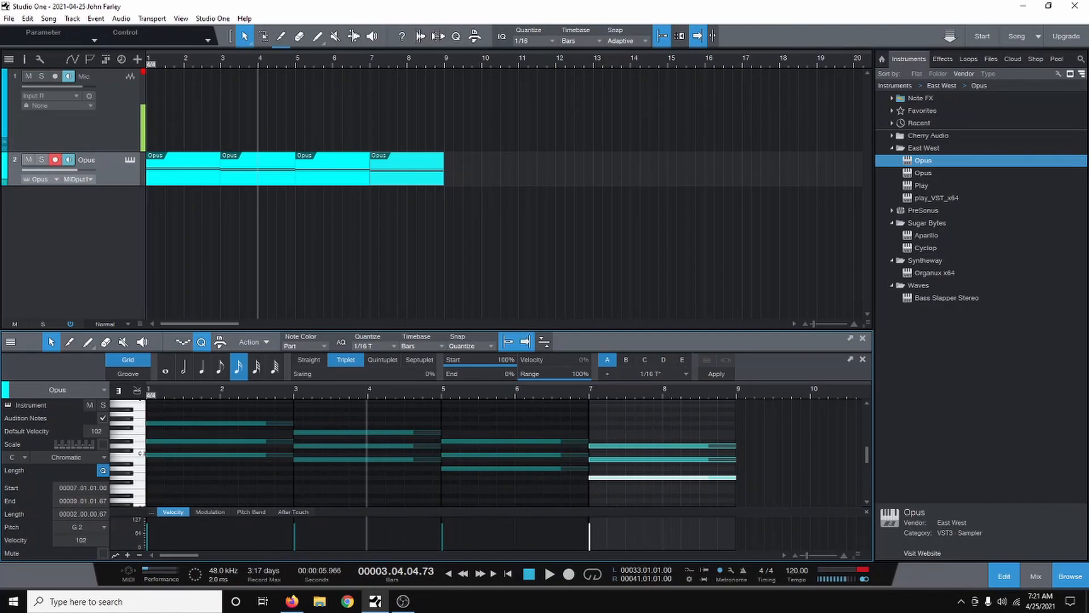
key(space)
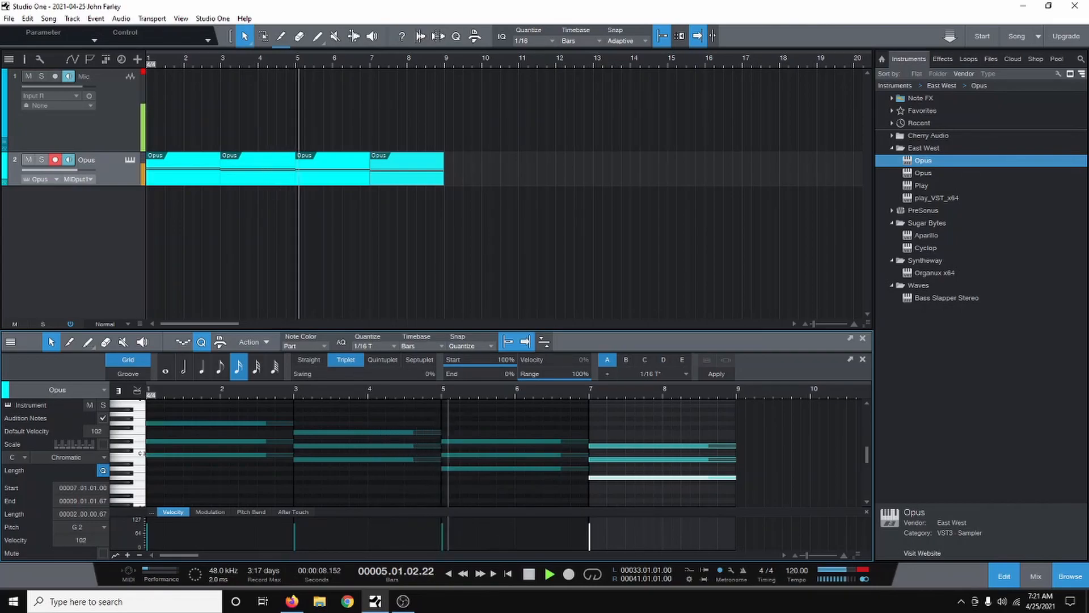
key(space)
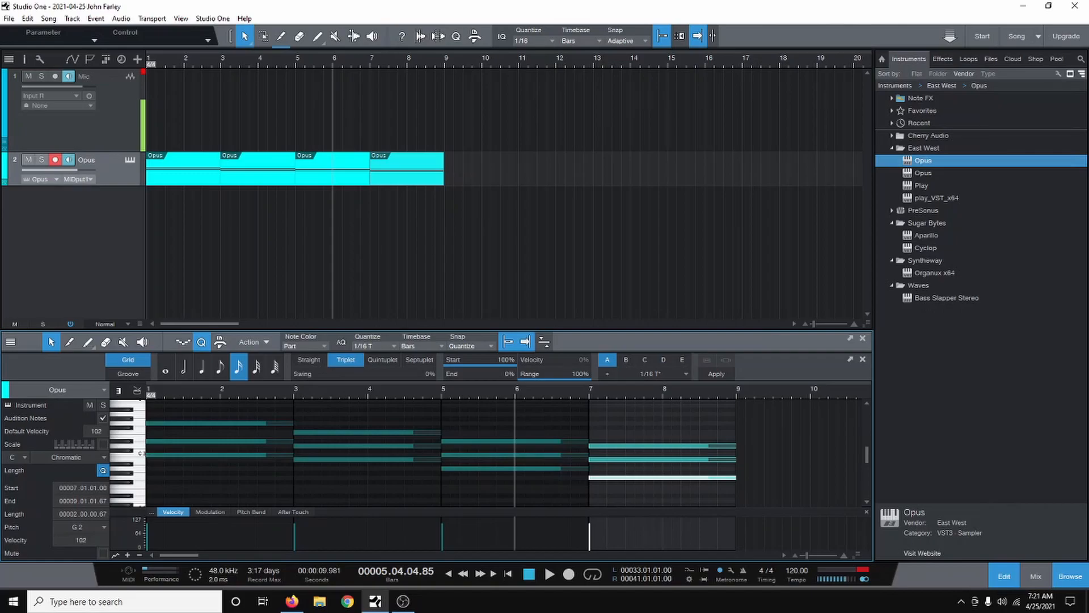
click(509, 574)
key(space)
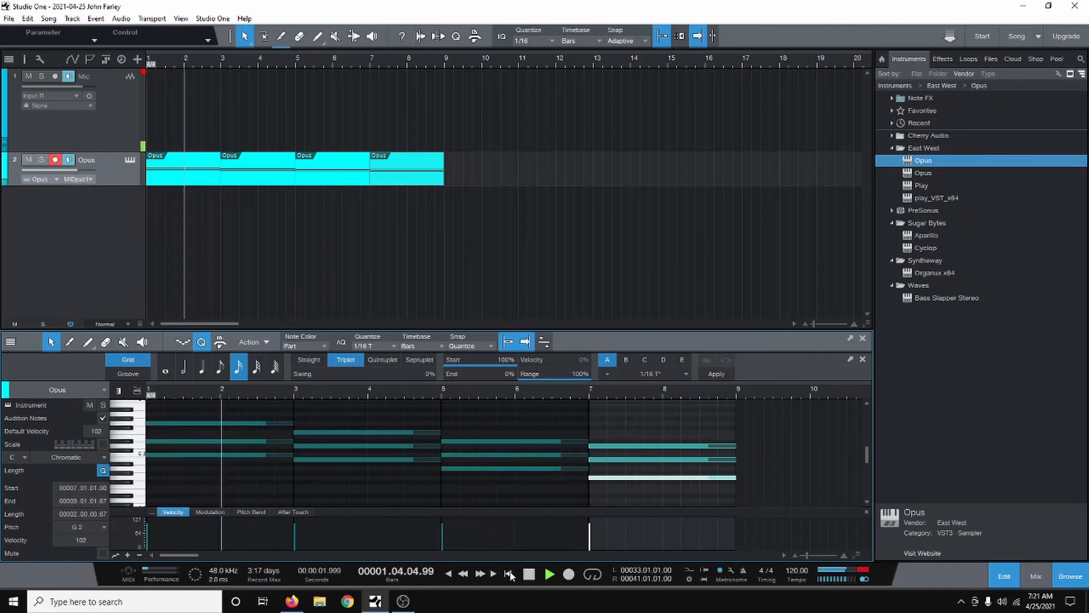
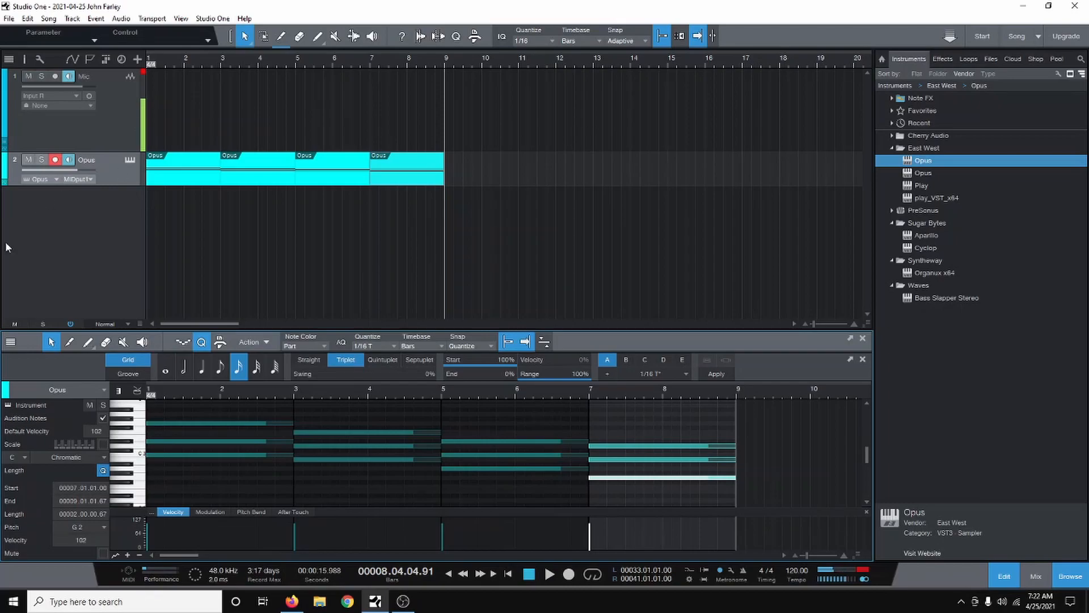
Add a second Opus instrument track and load Hollywood Orchestrator from the EW Hollywood Orchestrator library.
drag(934, 161, 558, 264)
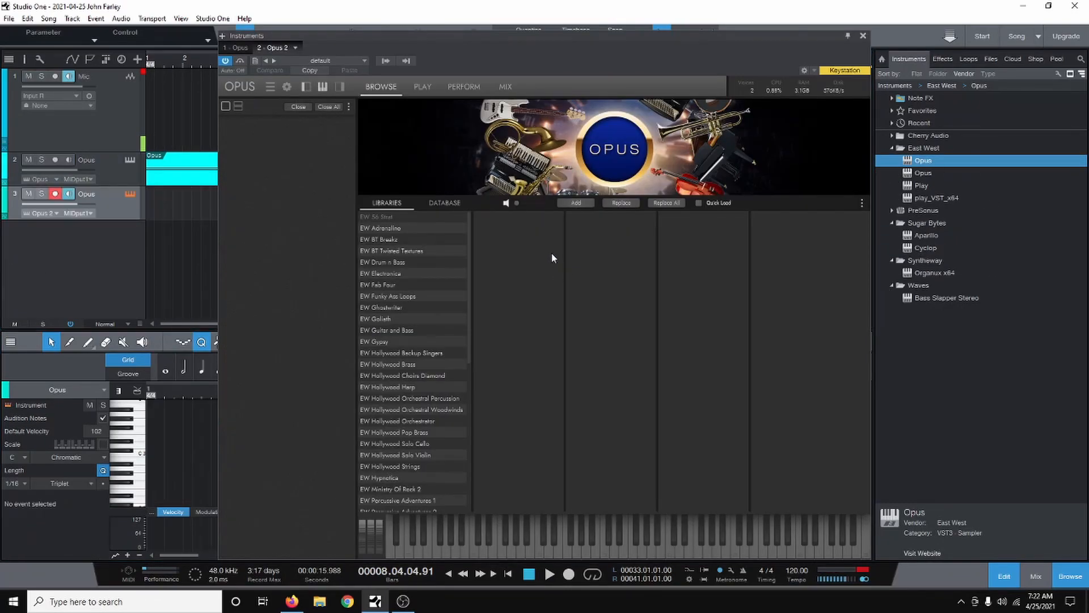
click(394, 421)
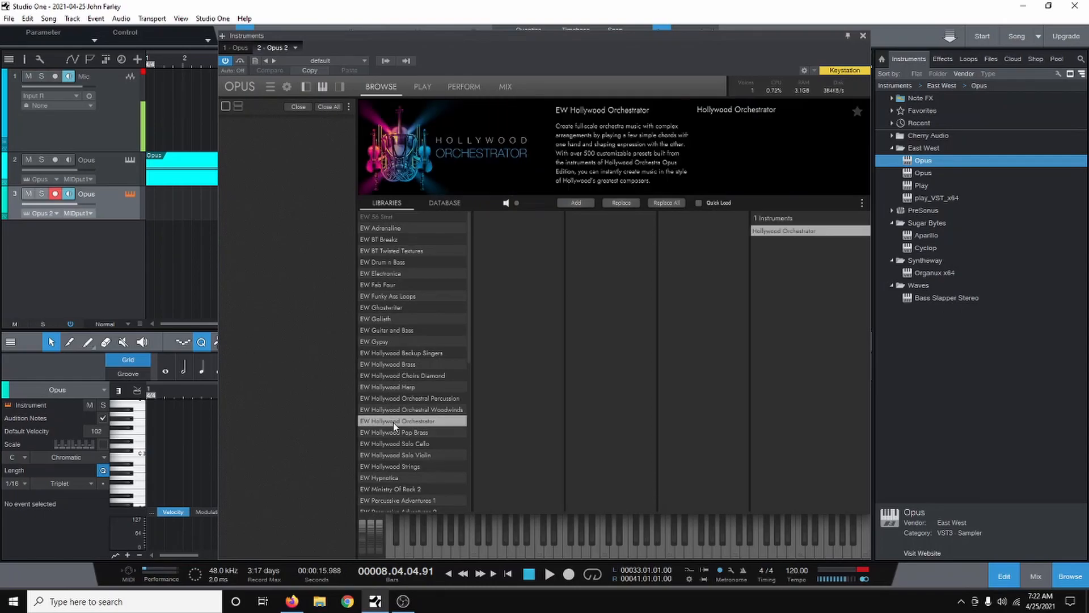
double_click(781, 233)
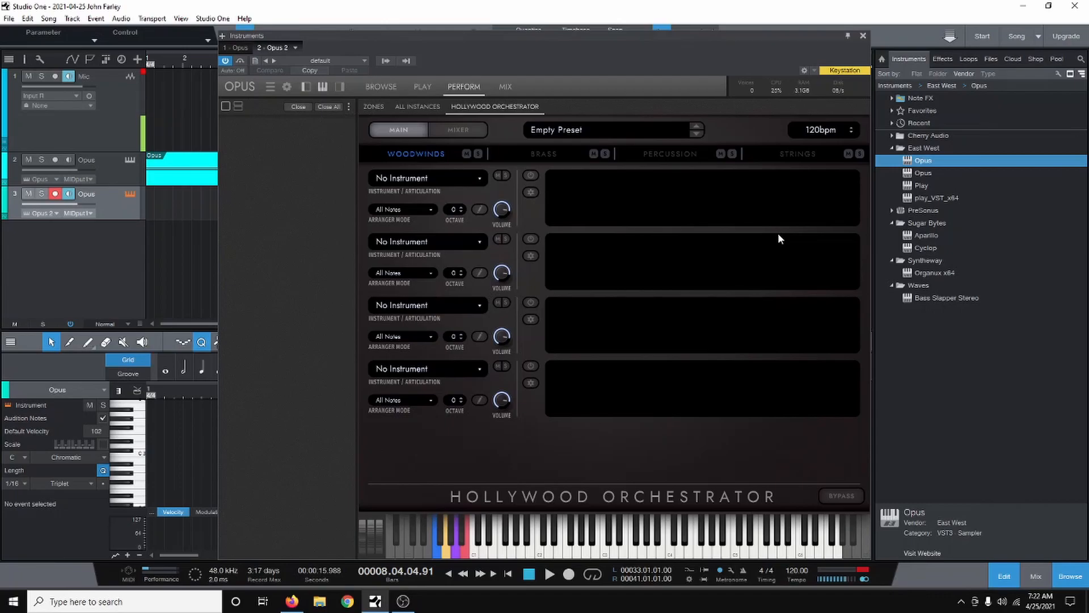
Load Celli Sustain from 01 - Celli into the fourth slot of the Strings section.
click(792, 161)
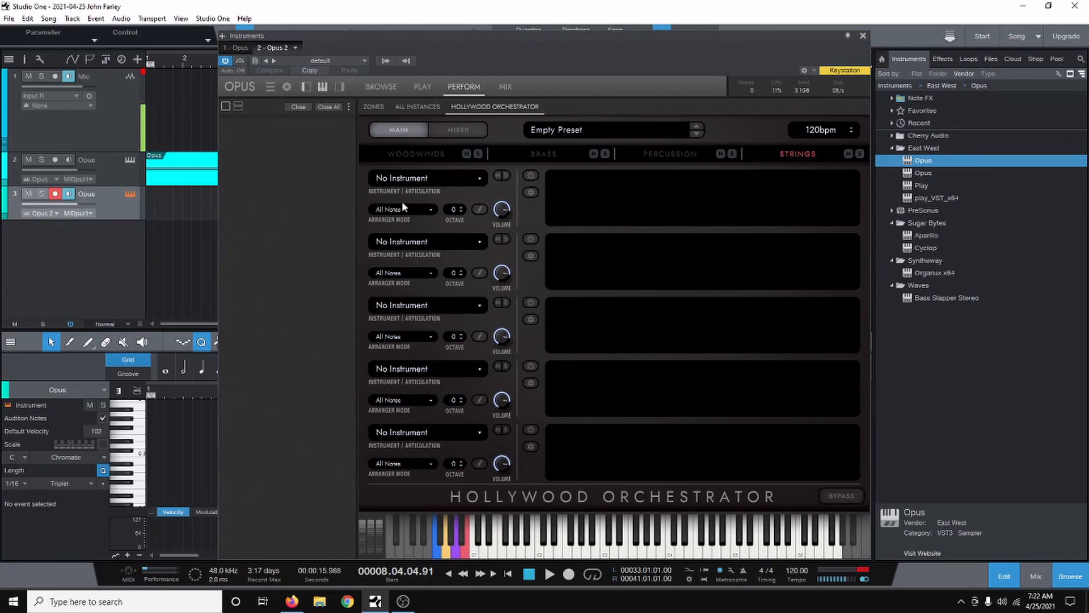
click(416, 369)
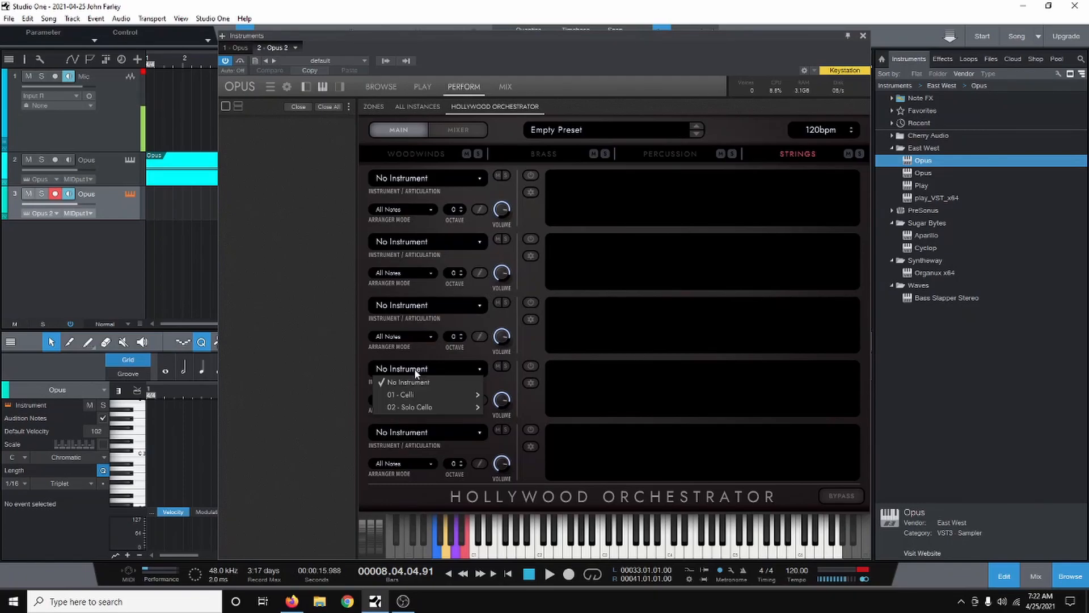
mouse_move(431, 395)
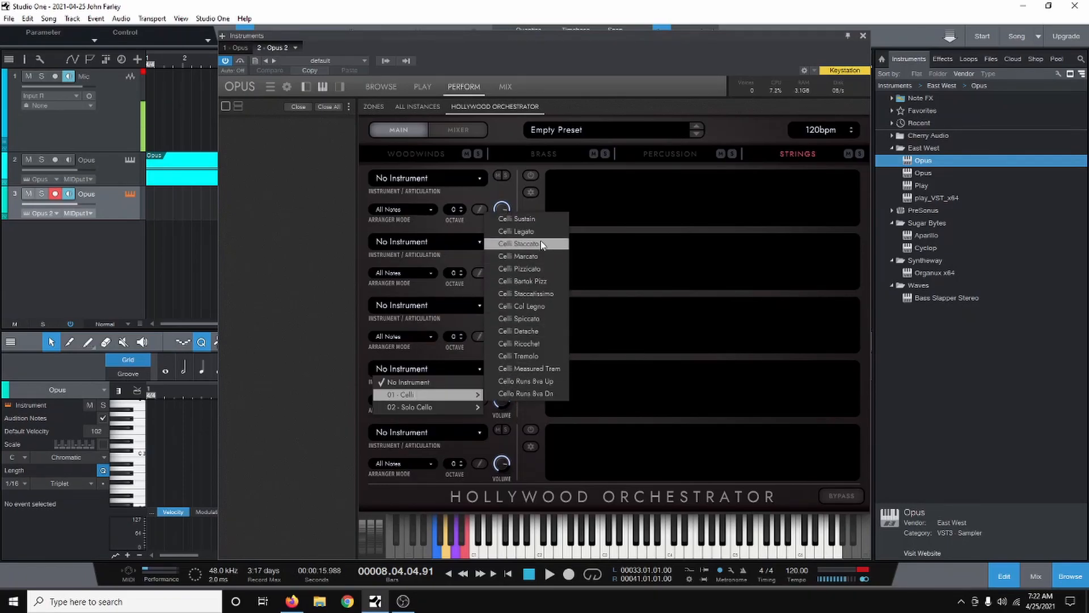
click(531, 217)
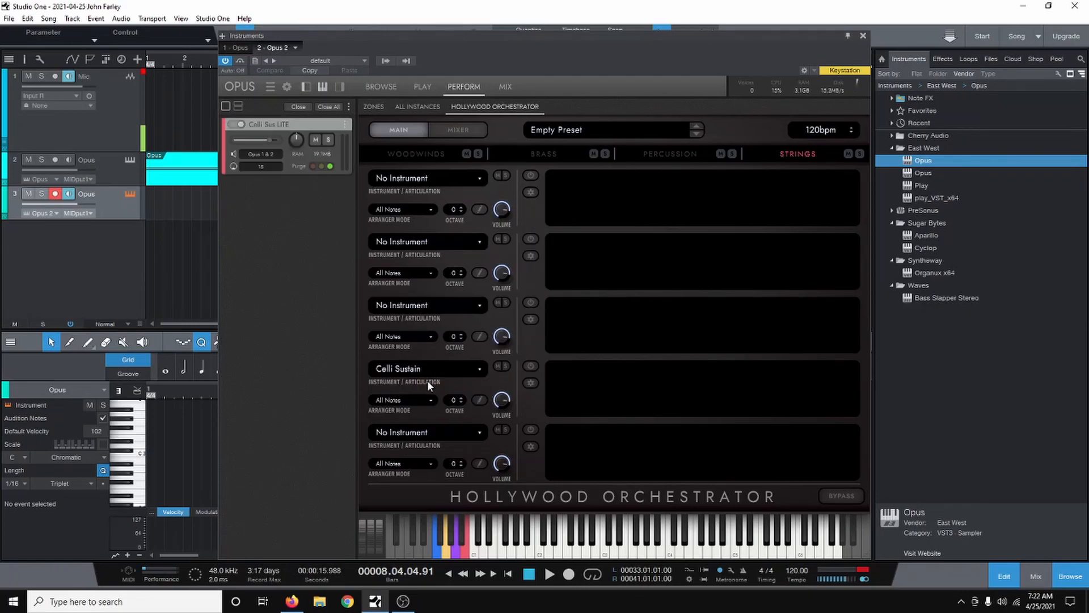
Set Celli Sustain to Lowest mode and draw its pattern: 1.5 bars on Lowest, 1 bar on Steps +2, 1.5 bars on Step +1.
click(421, 400)
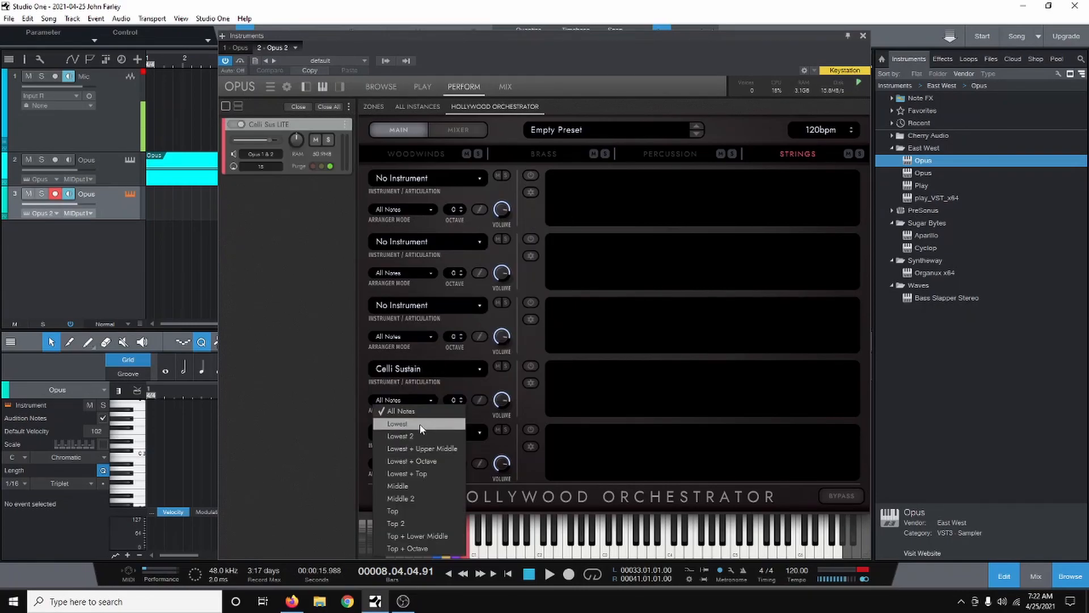
click(421, 425)
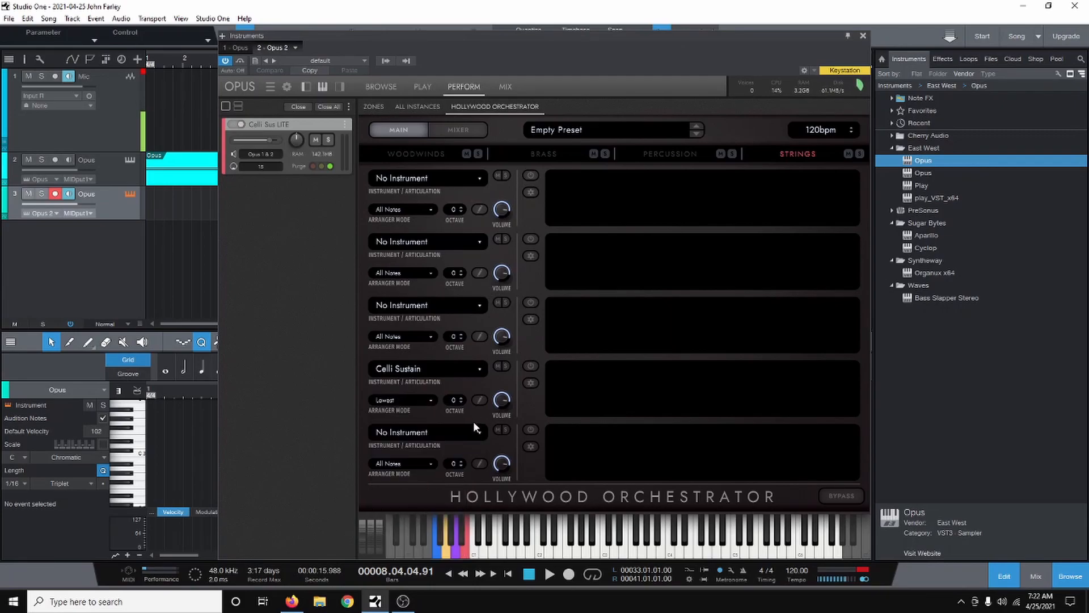
click(479, 400)
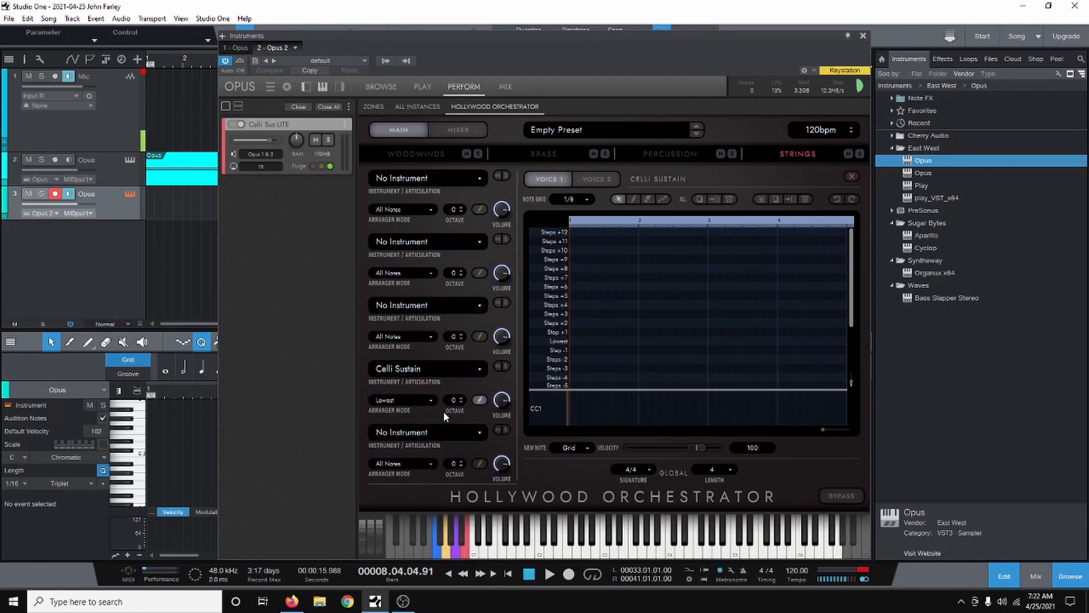
click(634, 198)
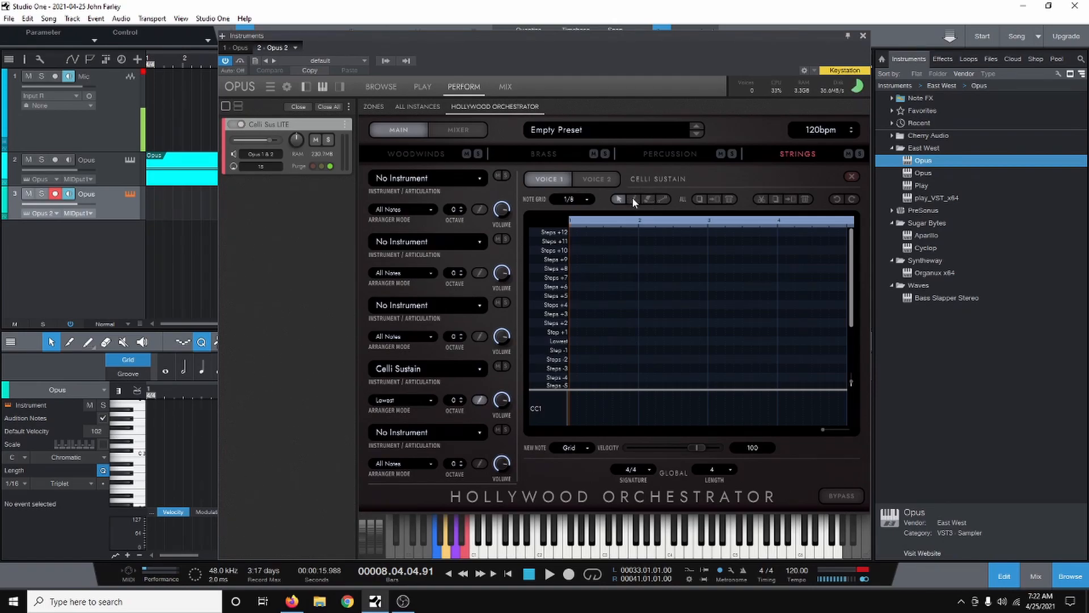
click(573, 340)
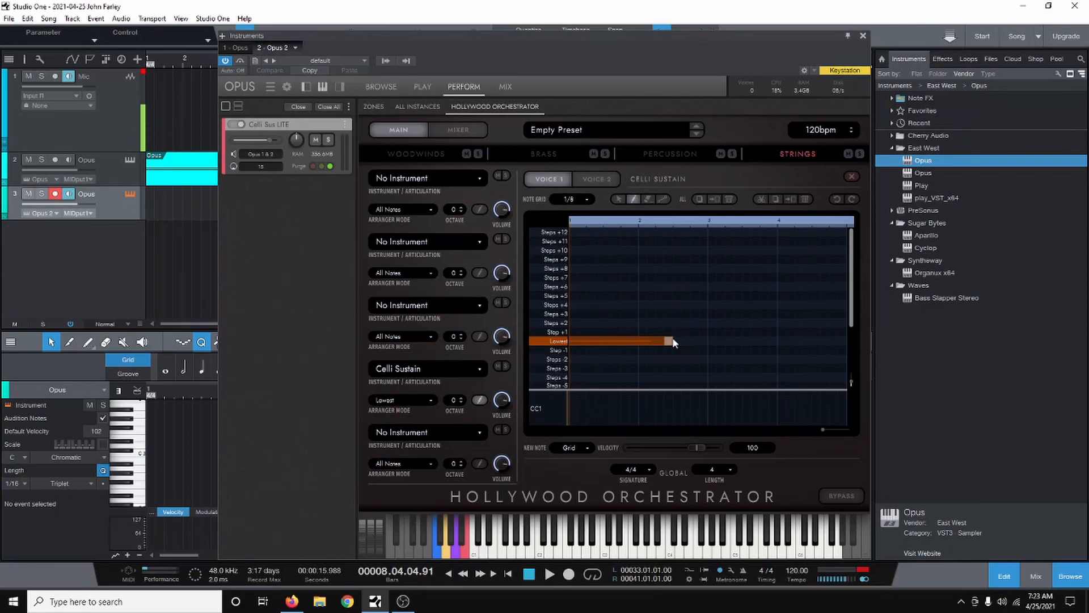
click(678, 323)
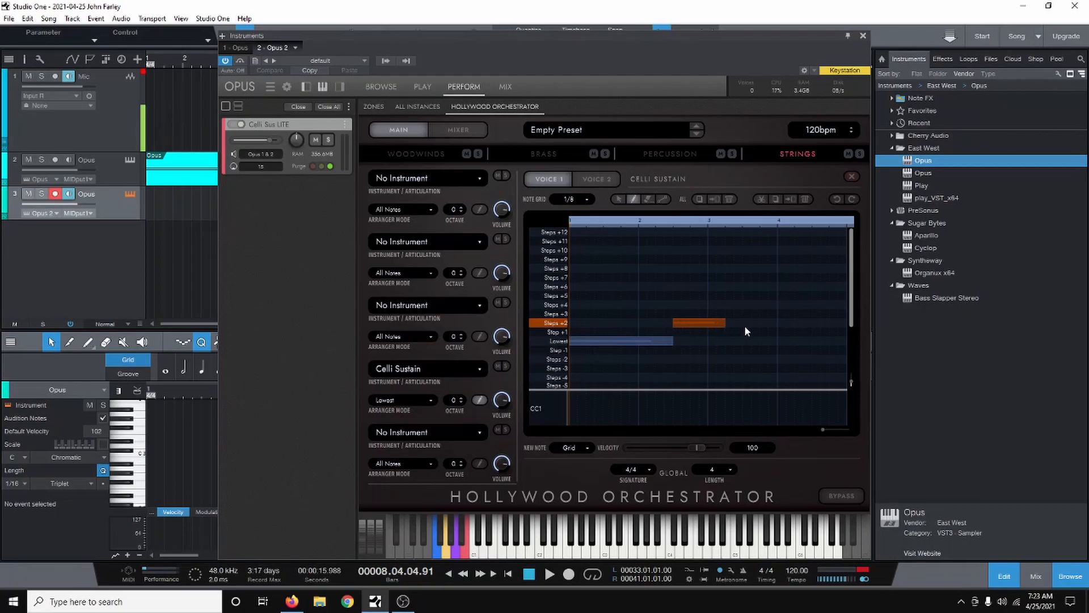
drag(788, 325, 760, 337)
click(744, 334)
drag(826, 342, 860, 343)
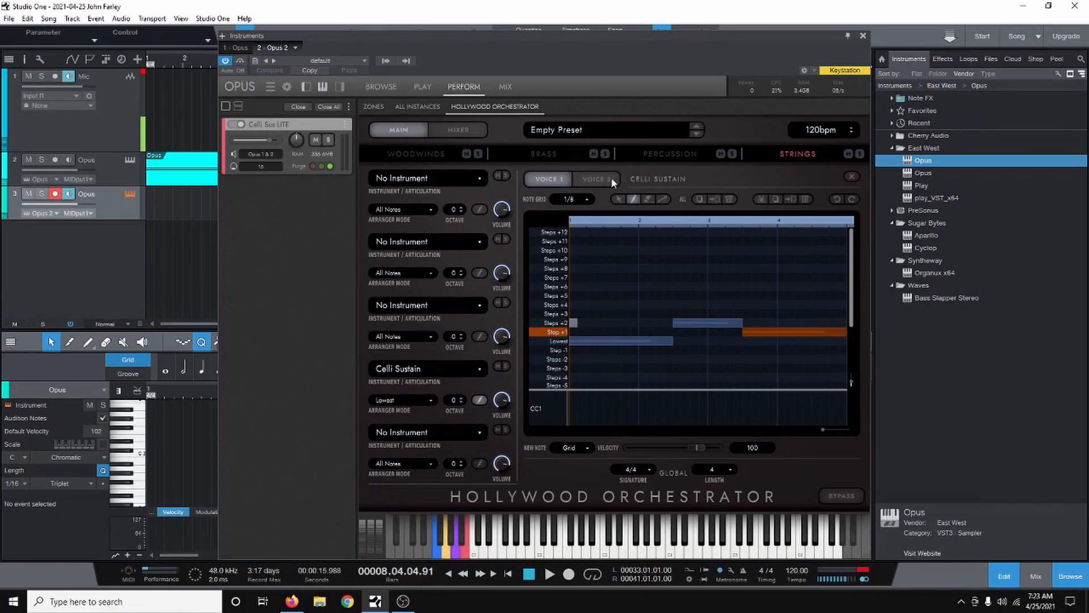
Load Basses Sustain into the fifth slot with a copy of the celli pattern, using Lowest arranger mode and octave -1.
click(698, 199)
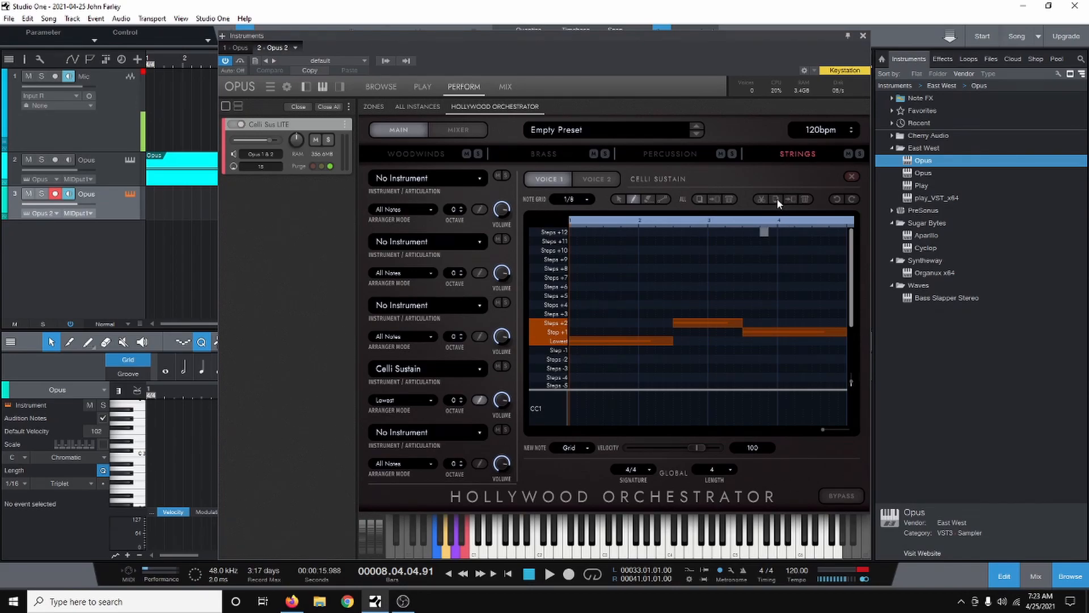
click(409, 434)
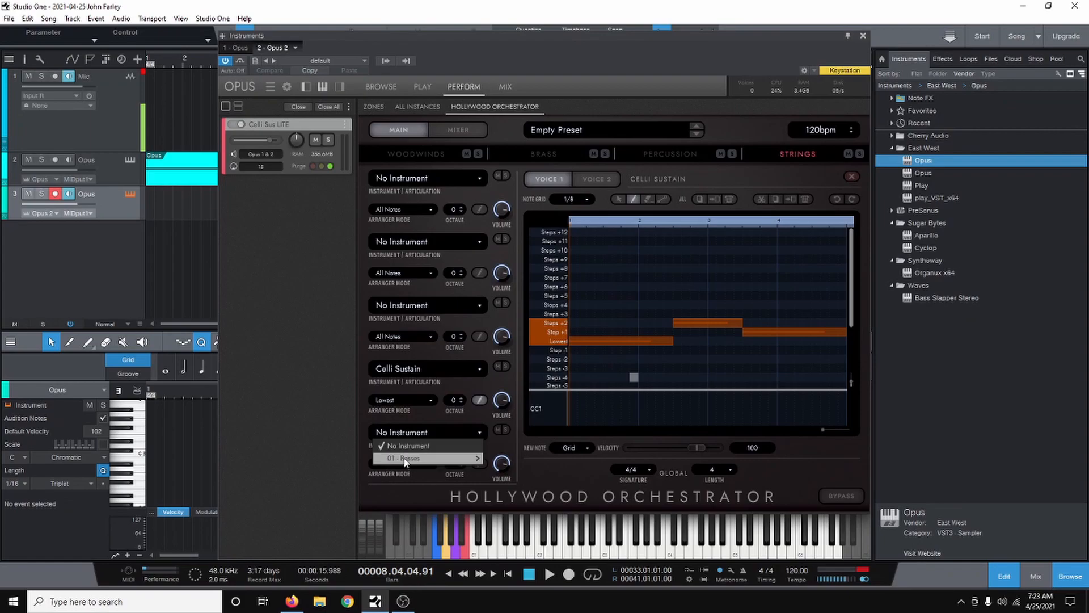
mouse_move(406, 459)
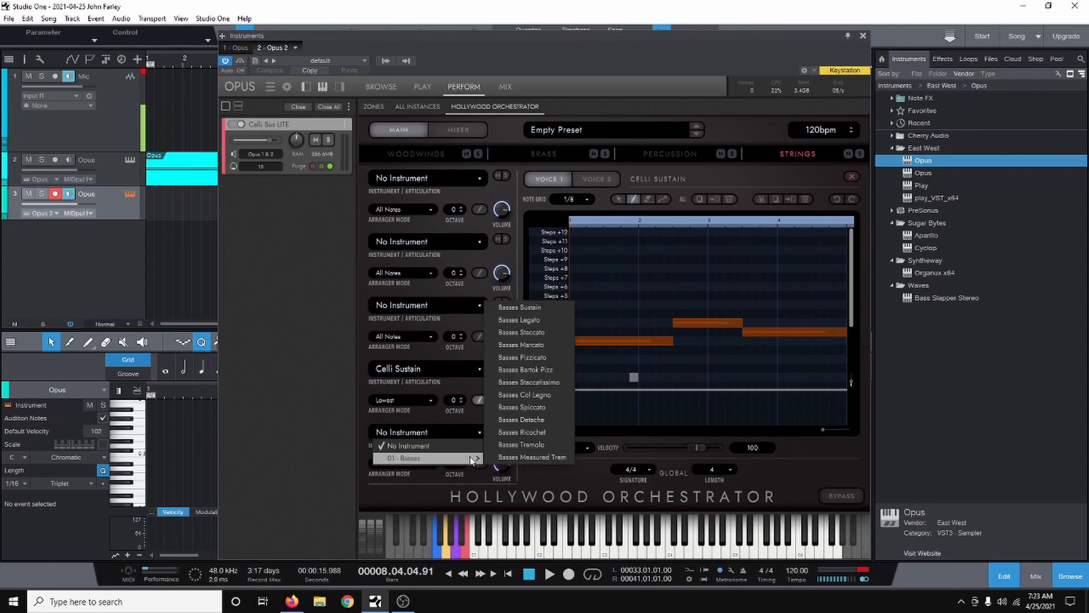
click(542, 309)
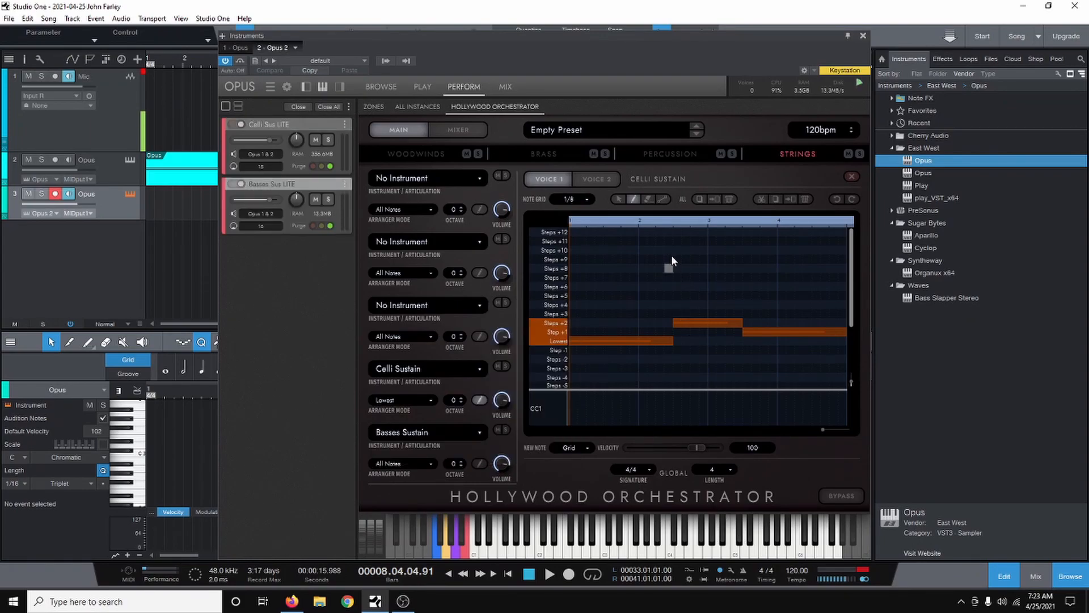
click(480, 463)
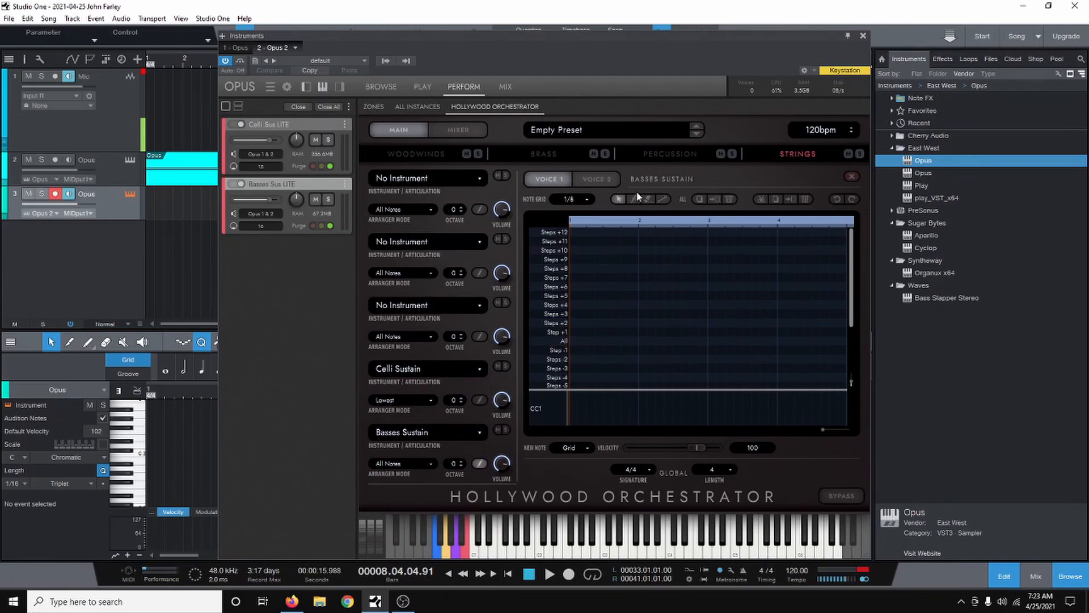
click(790, 199)
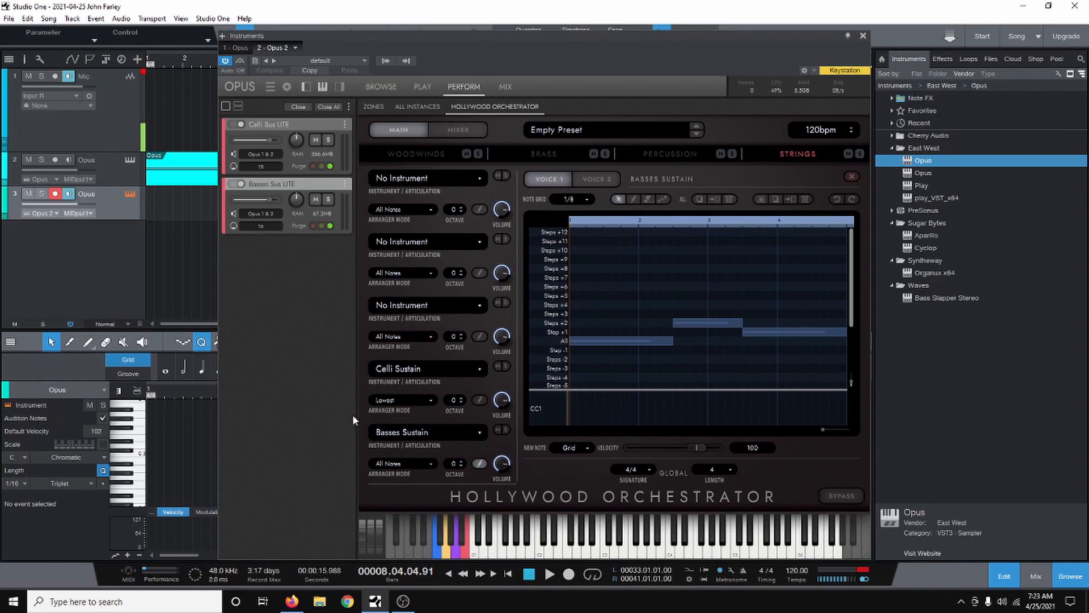
click(406, 463)
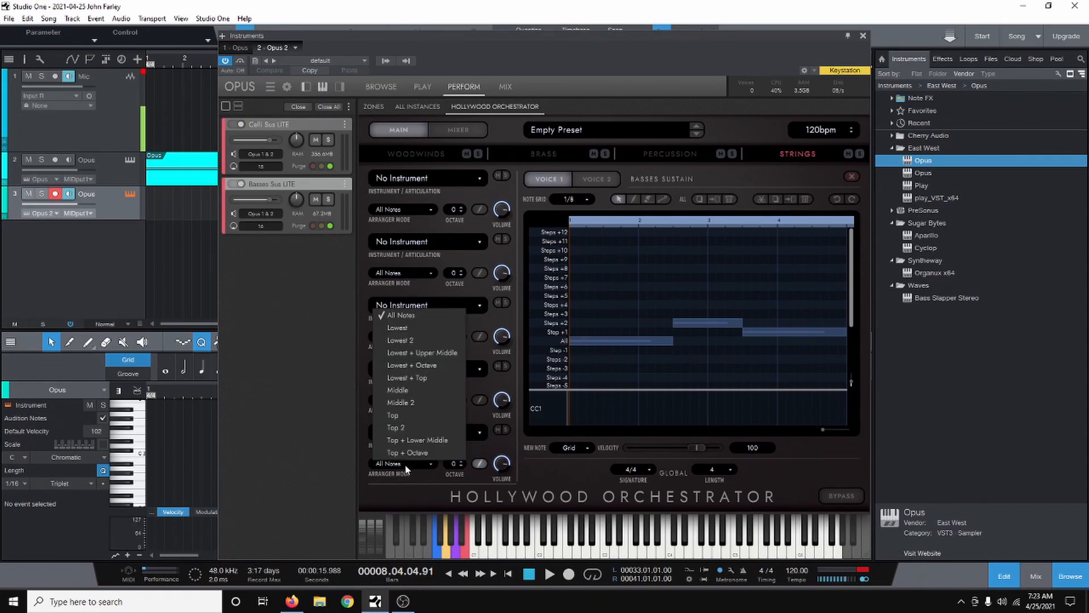
click(420, 328)
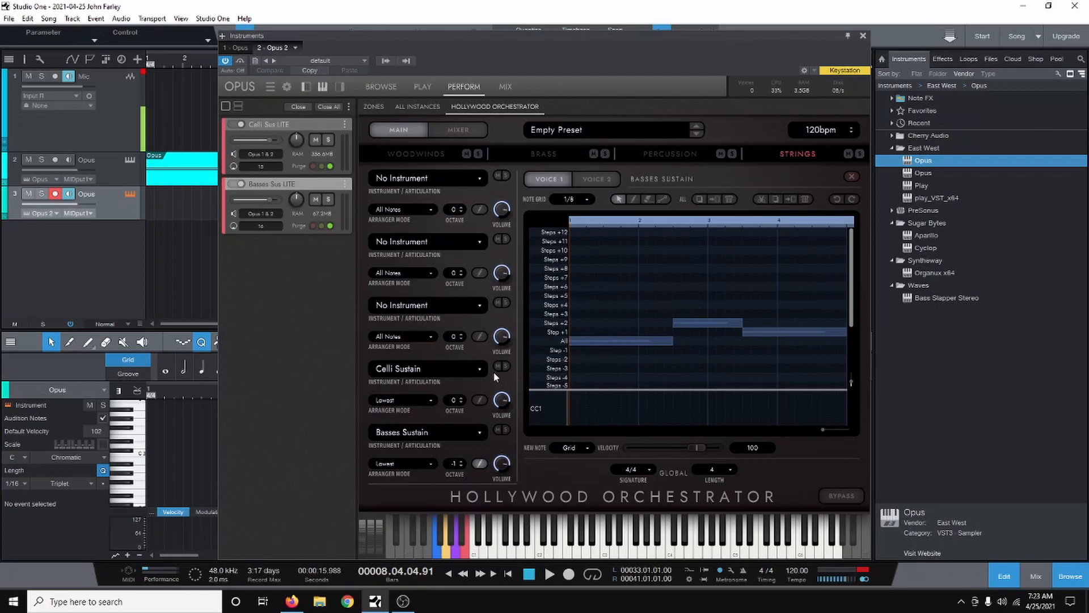
Load 1st Violin Sustain from 01 - Violins into the first slot with arranger mode Top and octave 1.
click(423, 180)
mouse_move(424, 204)
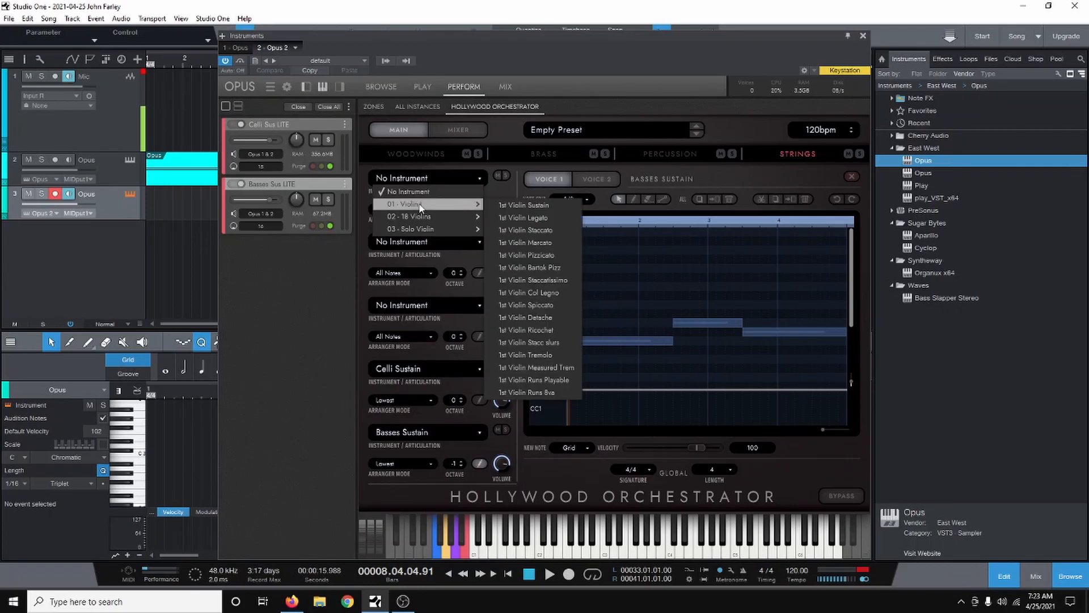
click(536, 205)
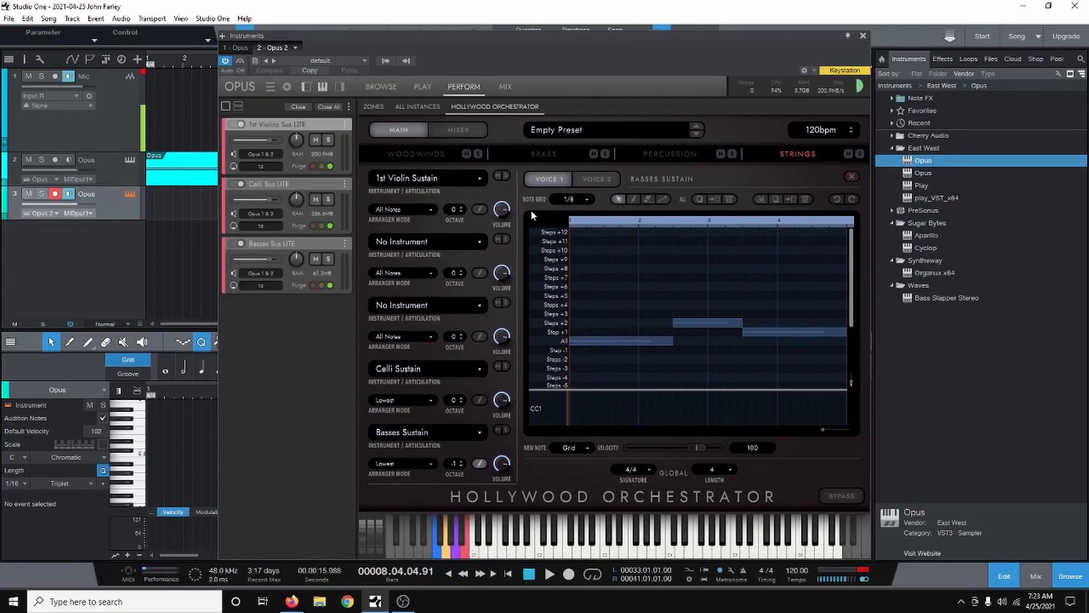
click(404, 206)
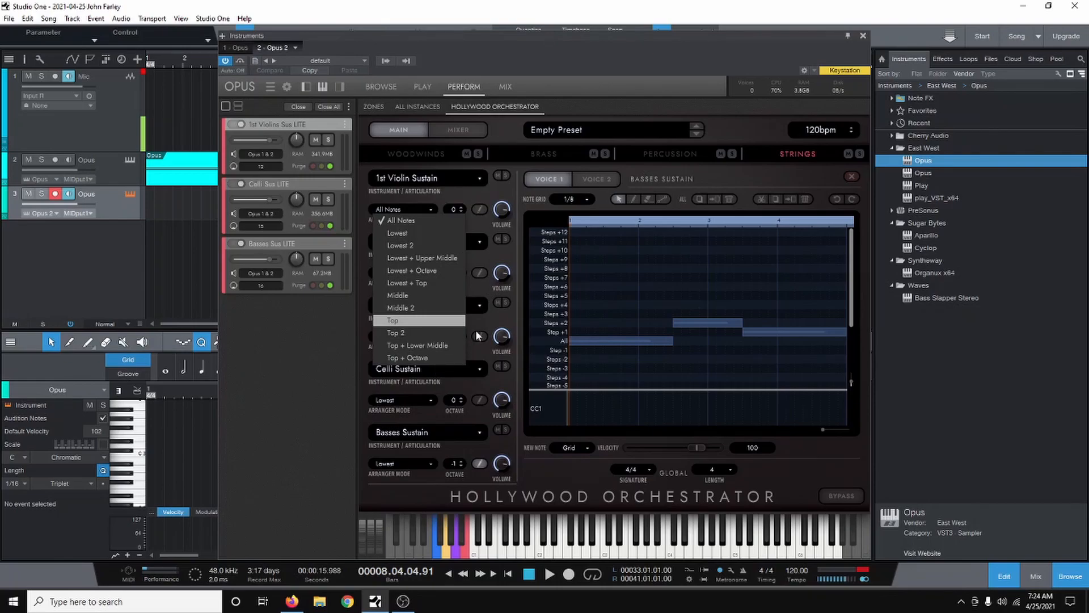
click(408, 320)
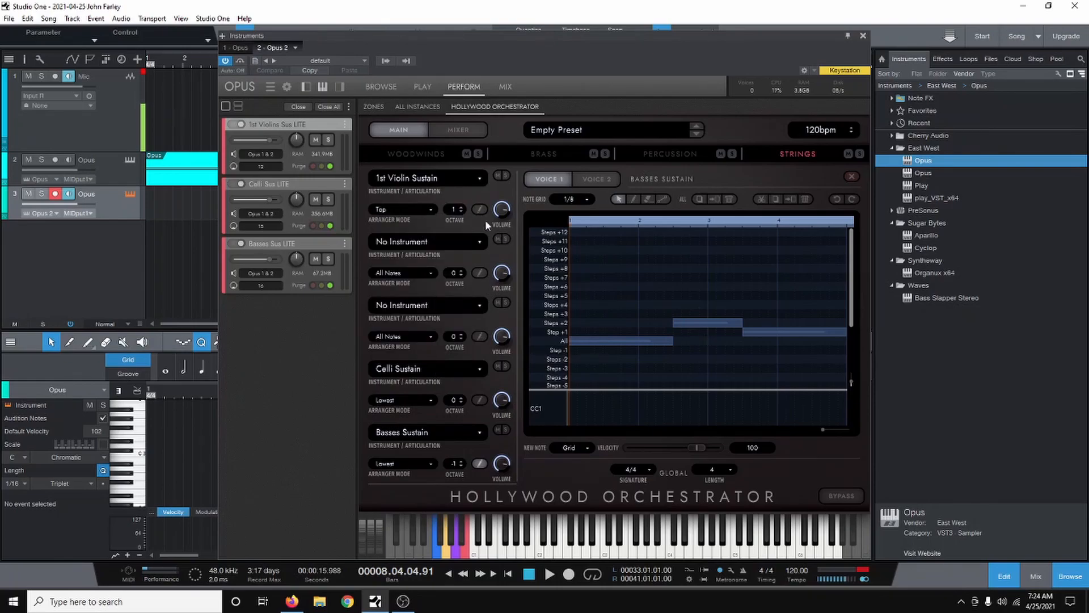
Draw a 1st Violin Sustain pattern of one-bar notes on Top, Step +1, Step -1 and Top, and copy all four notes.
click(478, 208)
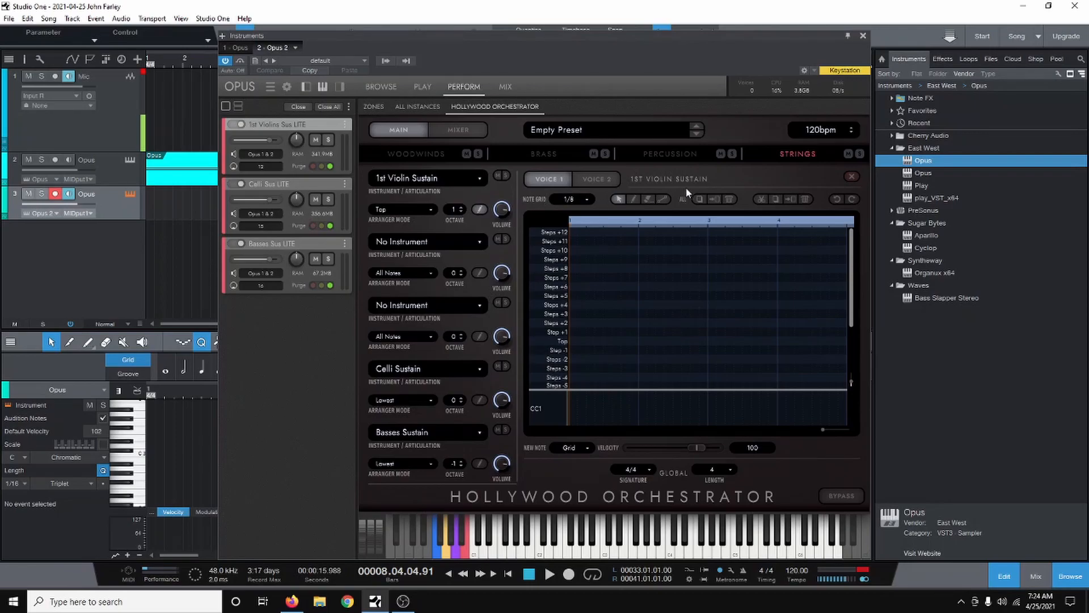
click(633, 199)
drag(575, 338, 648, 342)
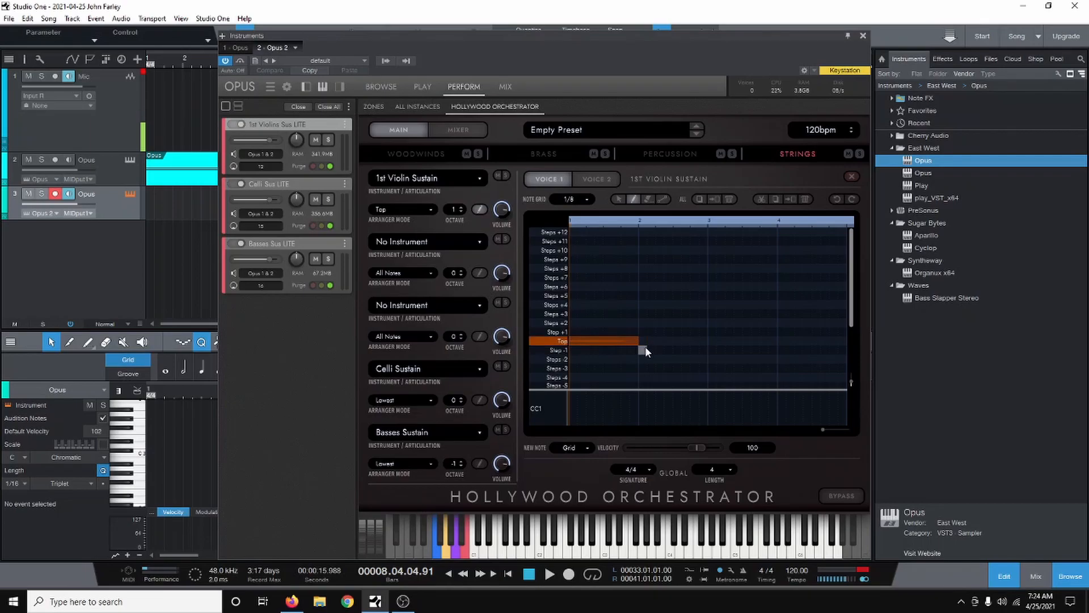
mouse_move(641, 331)
mouse_down()
mouse_move(724, 328)
mouse_move(783, 353)
mouse_move(842, 346)
mouse_up()
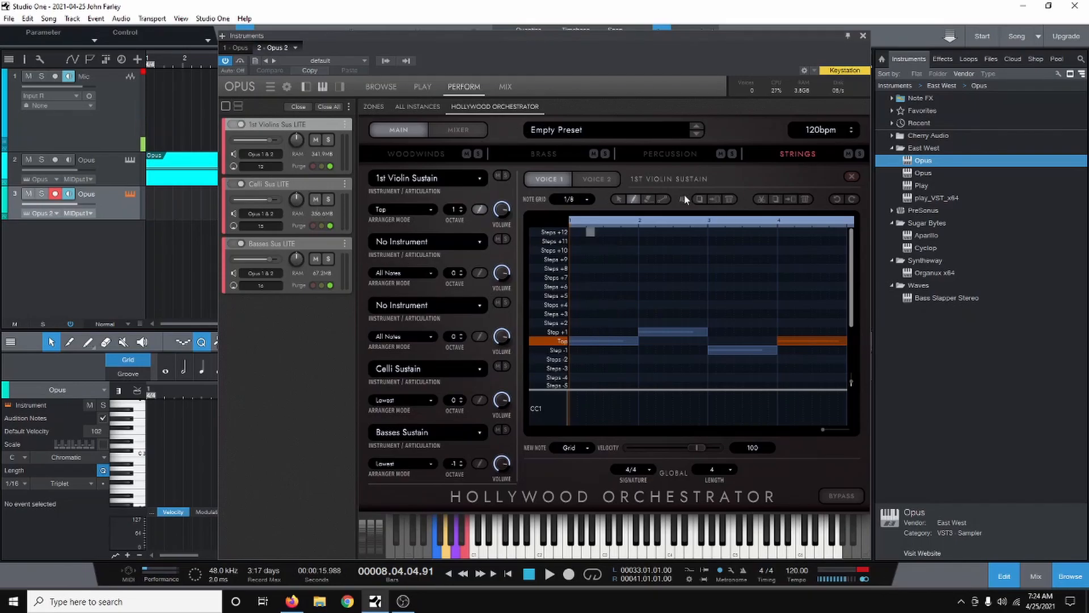
click(616, 199)
drag(588, 300, 799, 373)
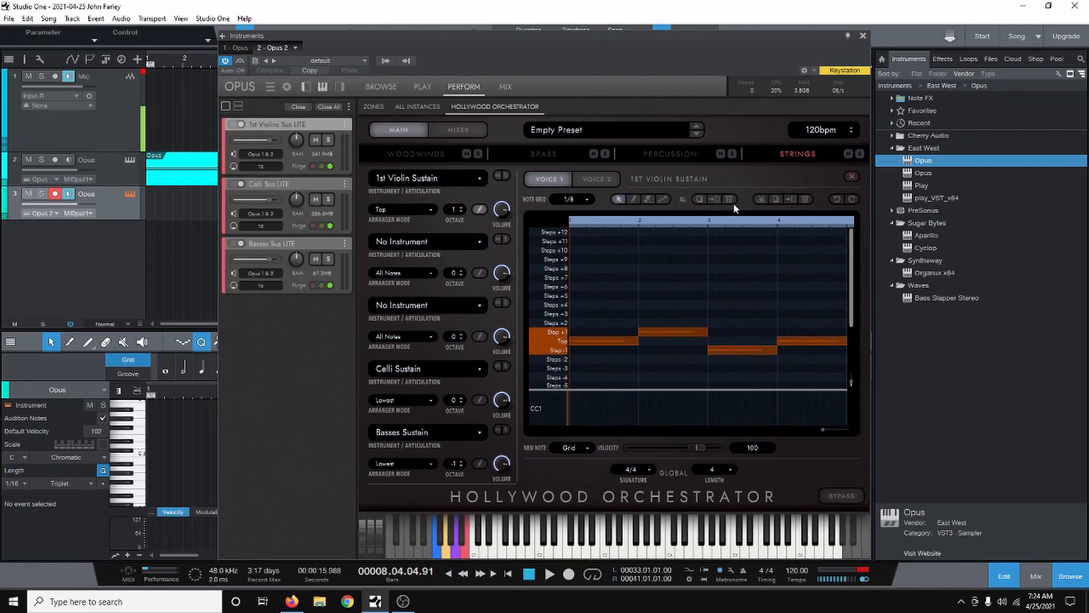
Load Viola Sustain into the third slot in Middle arranger mode and paste the copied 1st violin pattern into it.
click(416, 307)
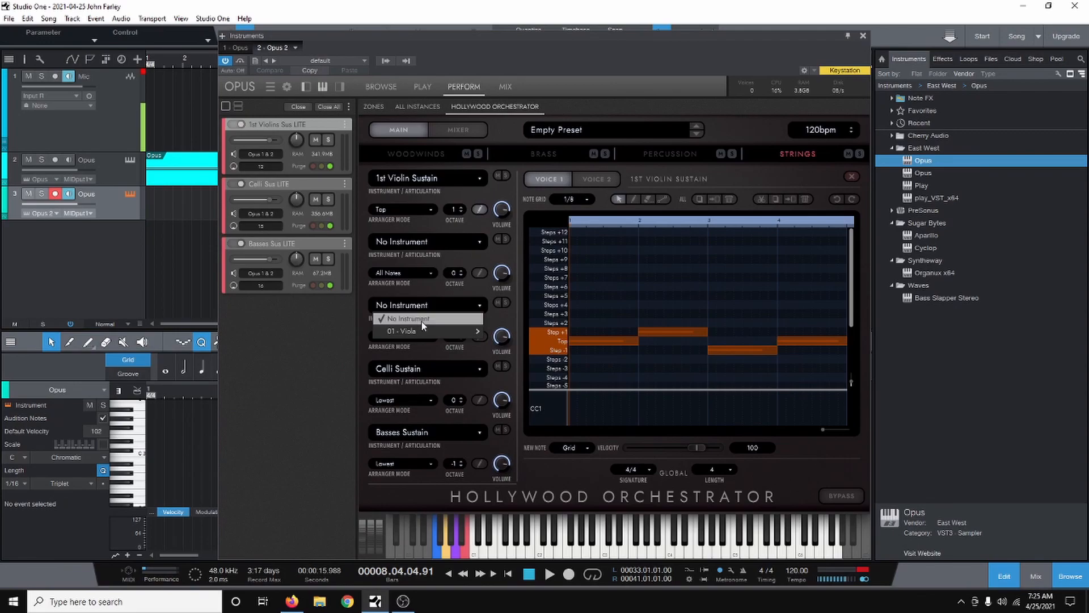
mouse_move(423, 328)
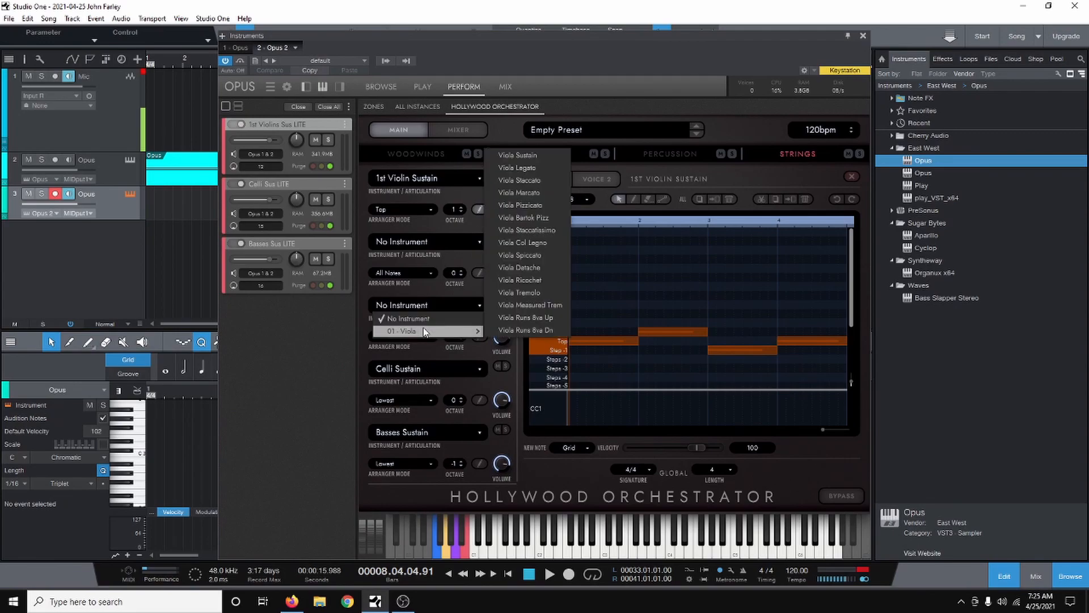
click(542, 151)
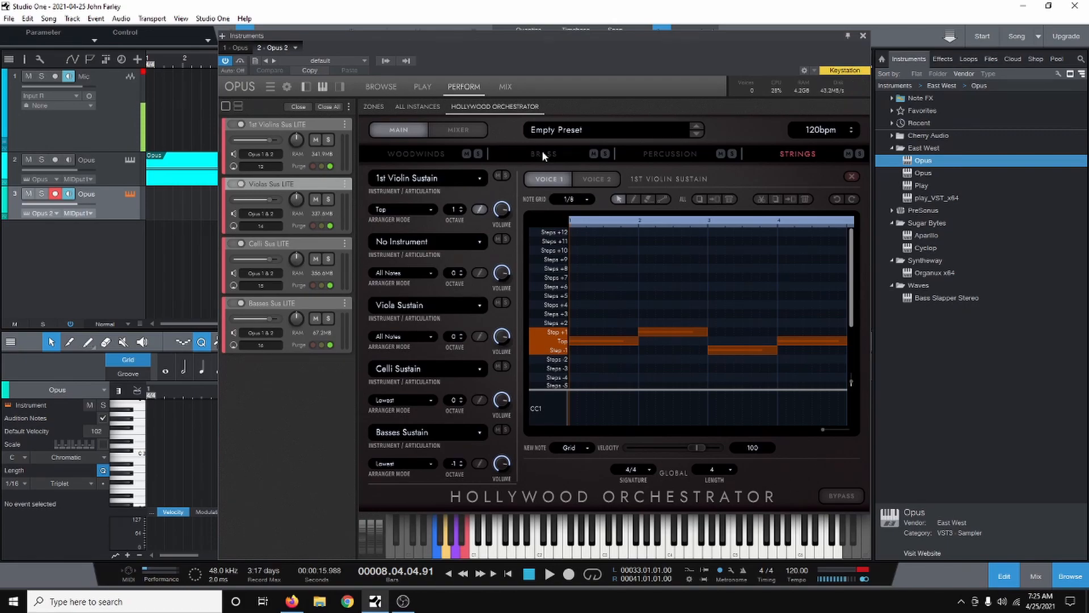
click(418, 336)
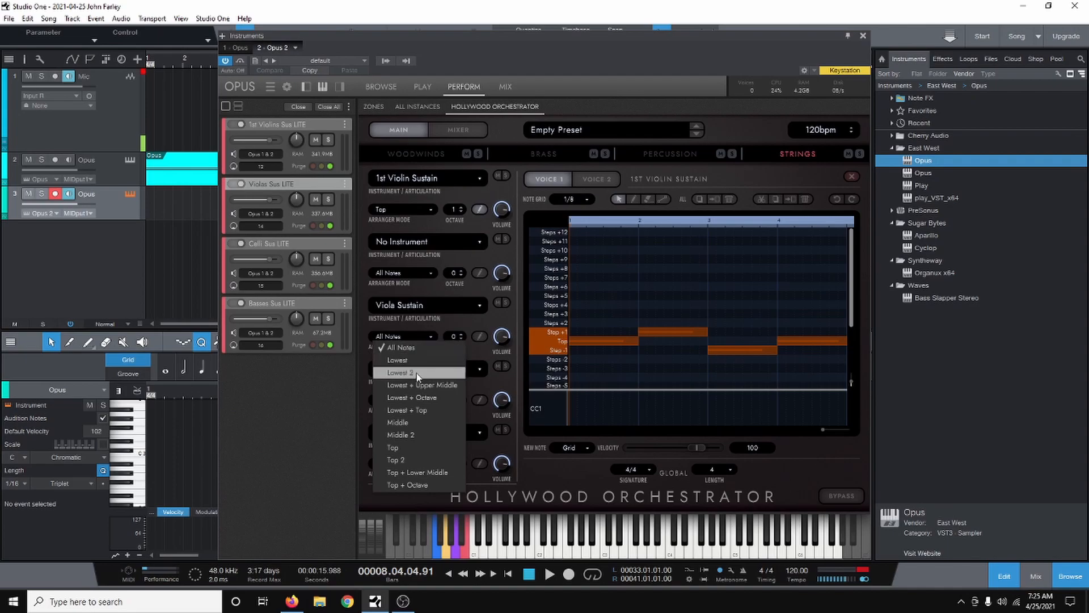
click(403, 423)
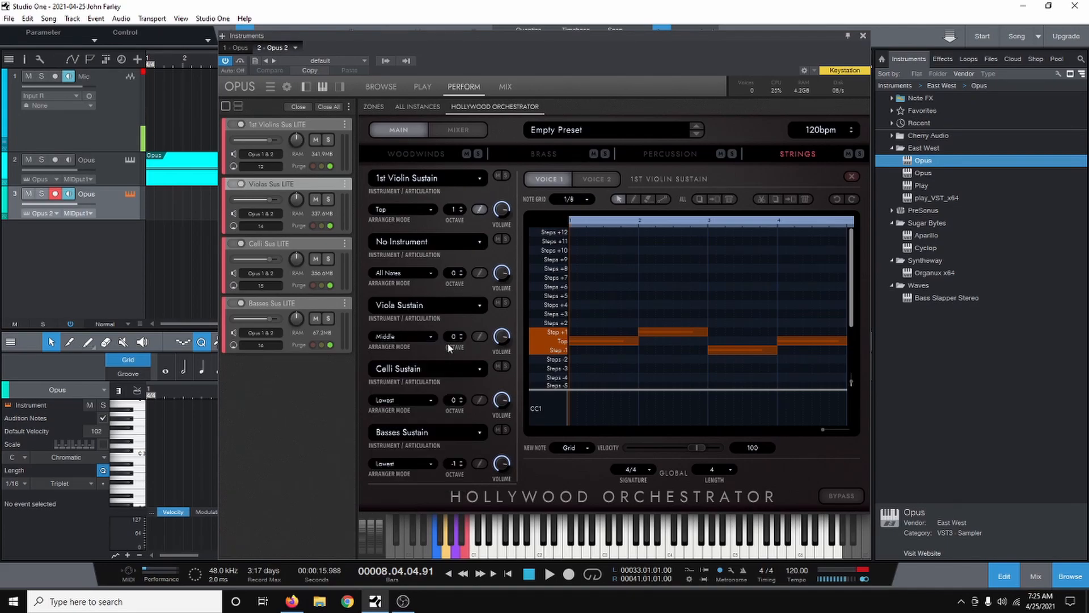
click(479, 336)
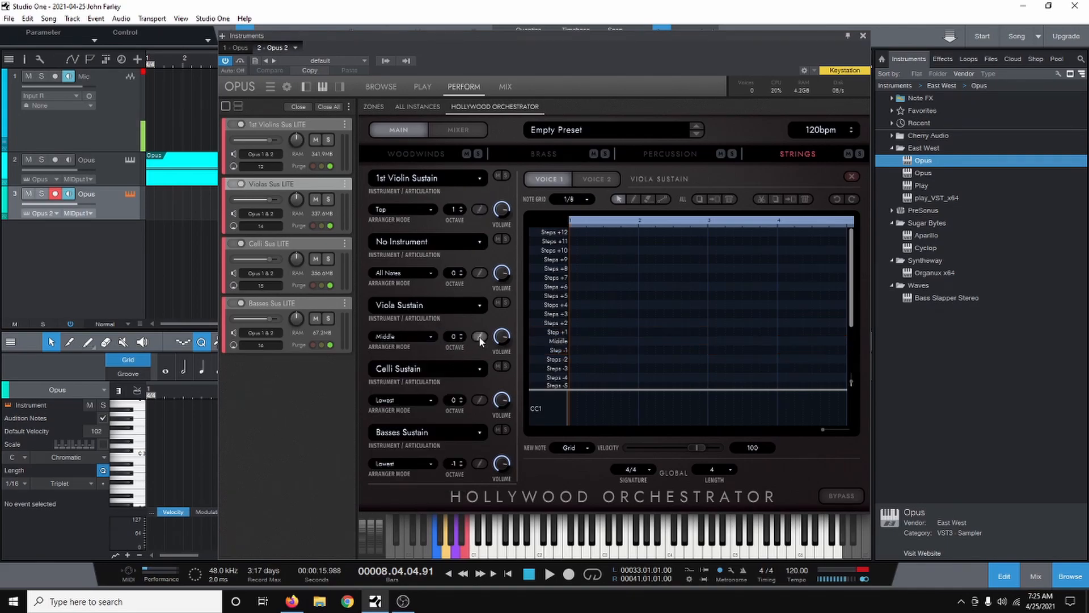
click(791, 200)
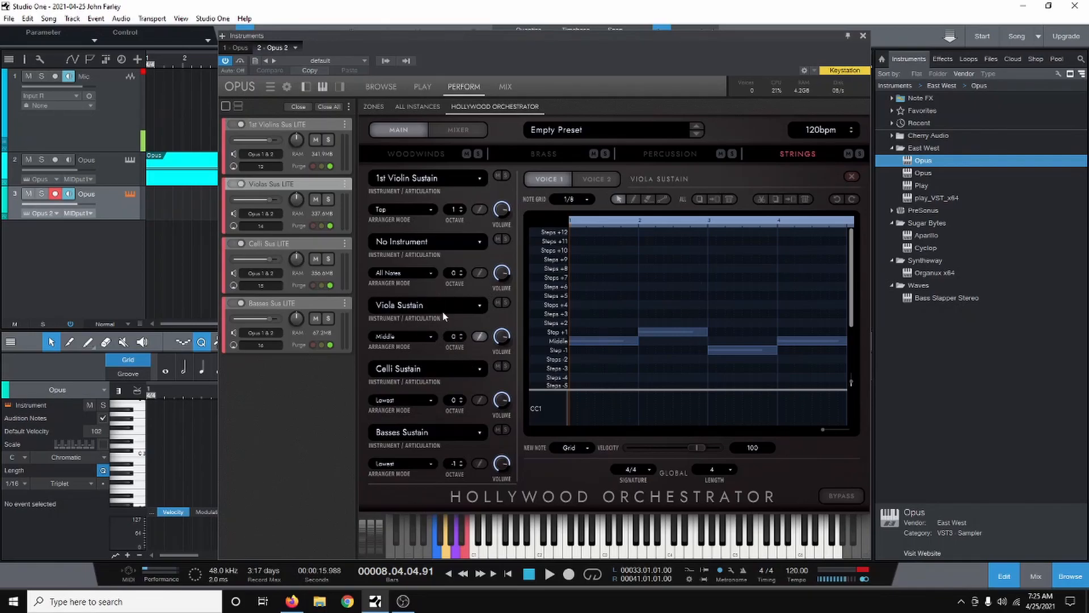
Load 2nd Violin Sustain from 01 - Violin II into the second slot and set its arranger mode to Lowest.
click(400, 243)
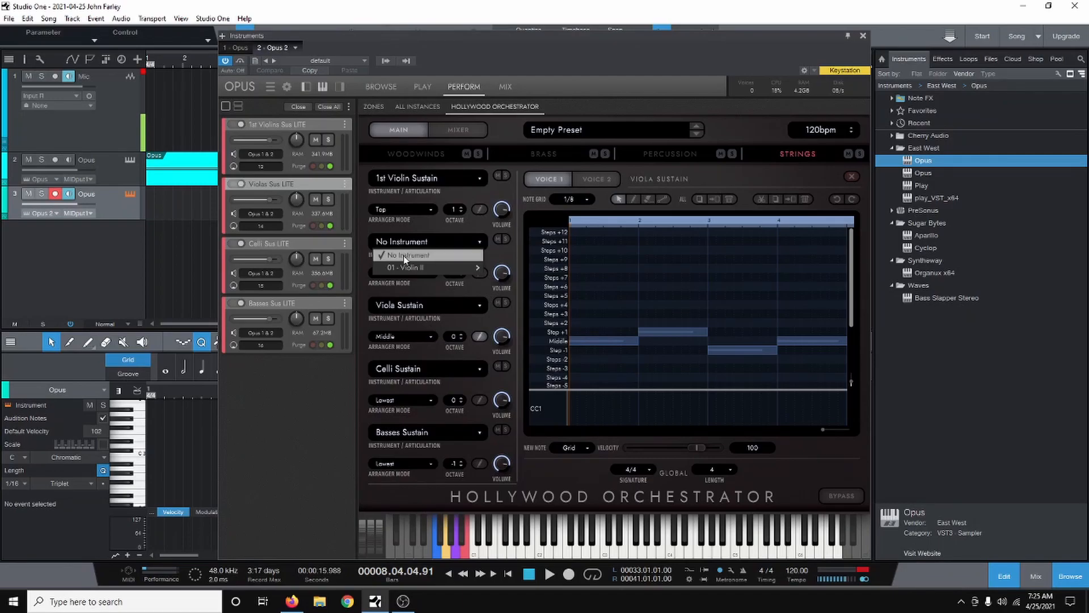
mouse_move(462, 269)
click(497, 273)
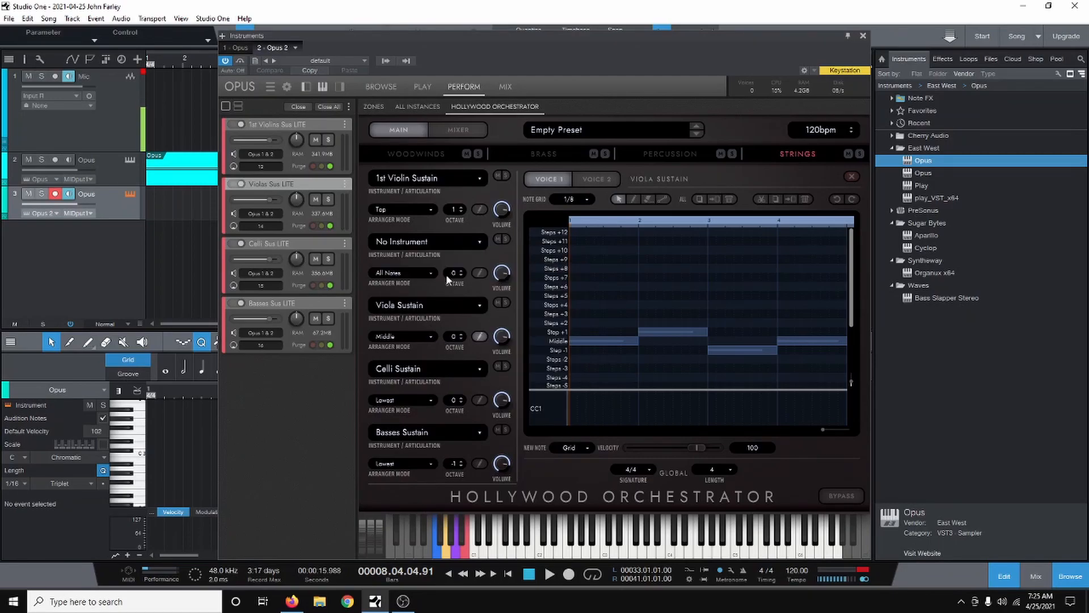
click(399, 273)
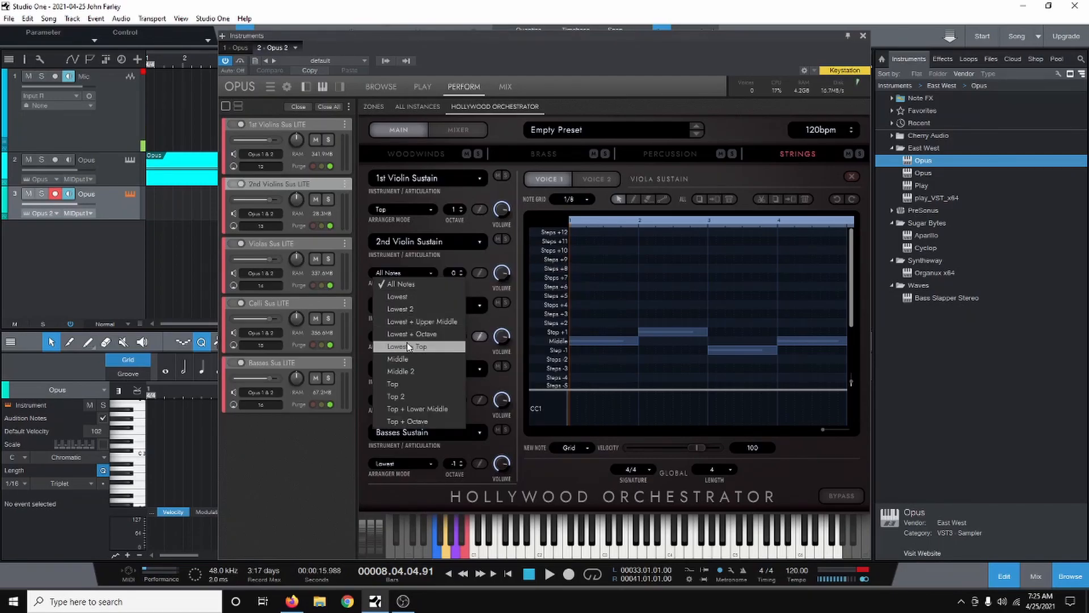
click(409, 299)
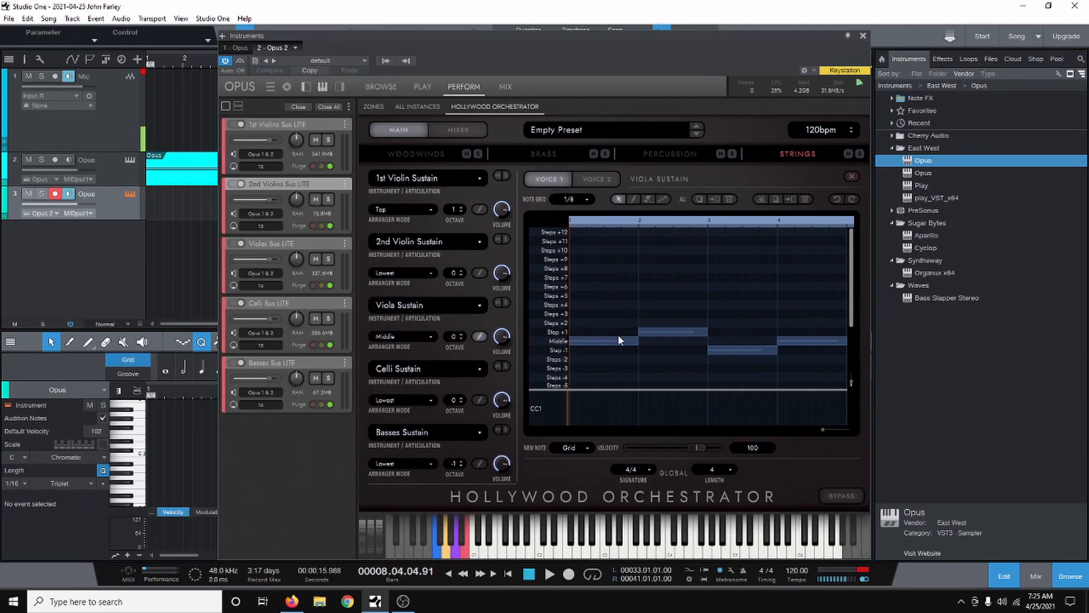
Show the Celli Sustain pattern and copy all three of its notes.
click(409, 369)
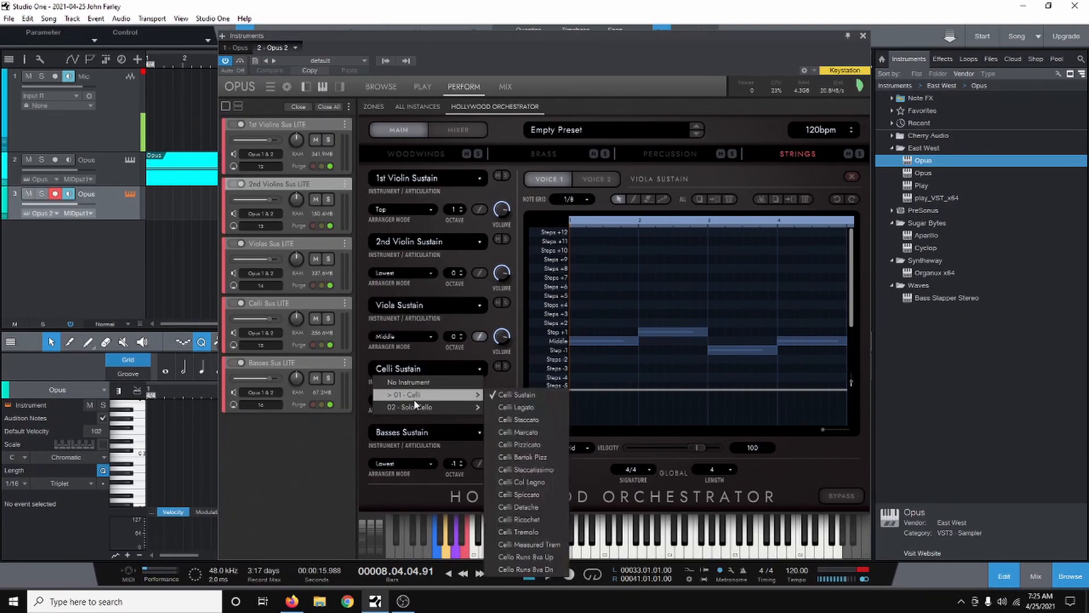
click(494, 375)
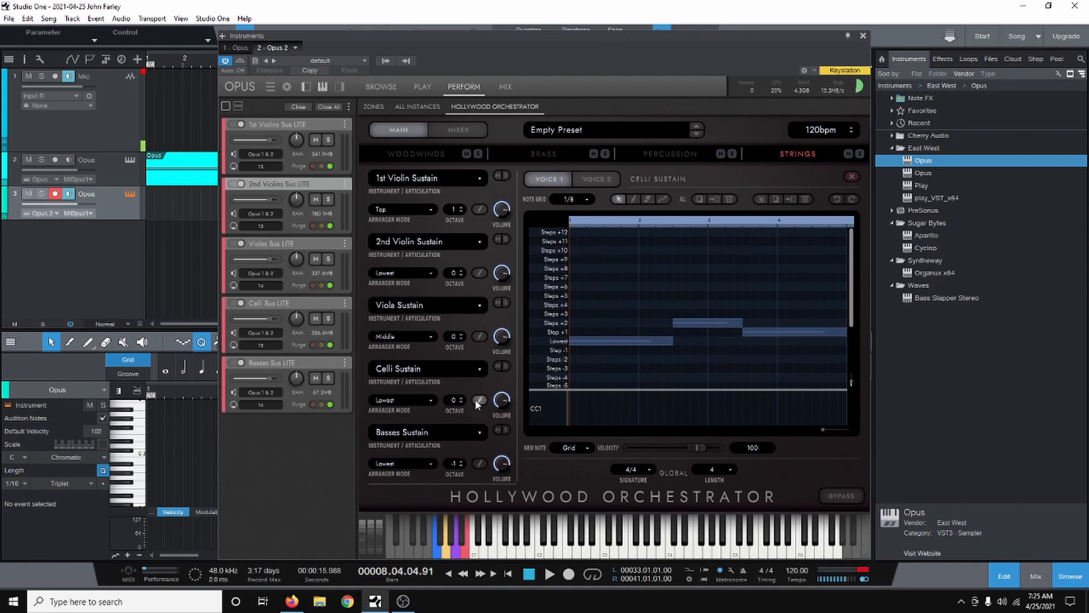
drag(603, 297, 753, 366)
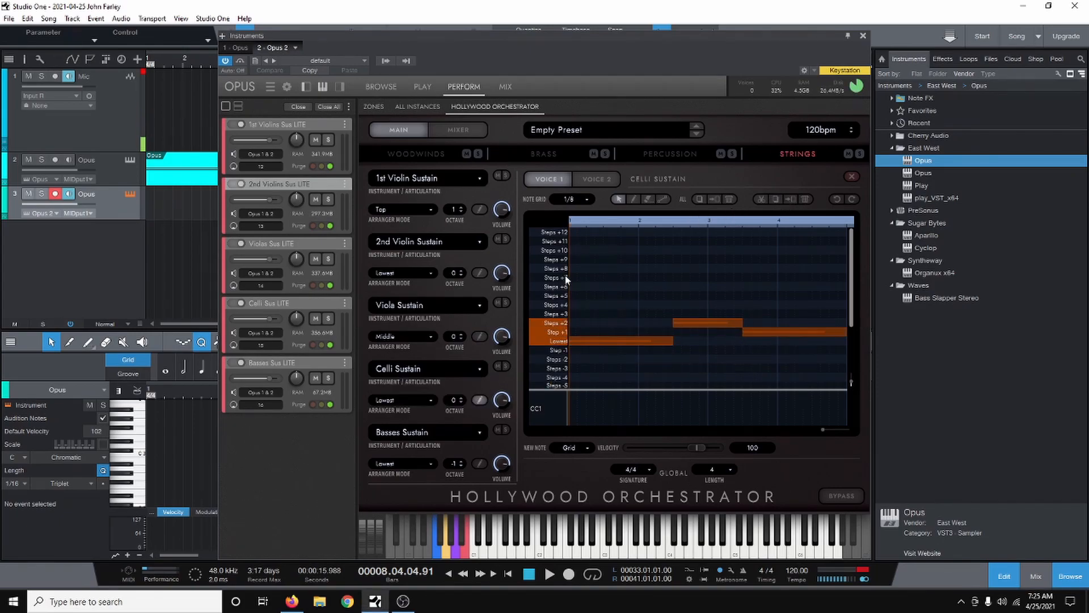
Reselect the second slot's instrument from 01 - Violin II, set its arranger mode to Top, and paste the copied celli pattern into it.
click(443, 241)
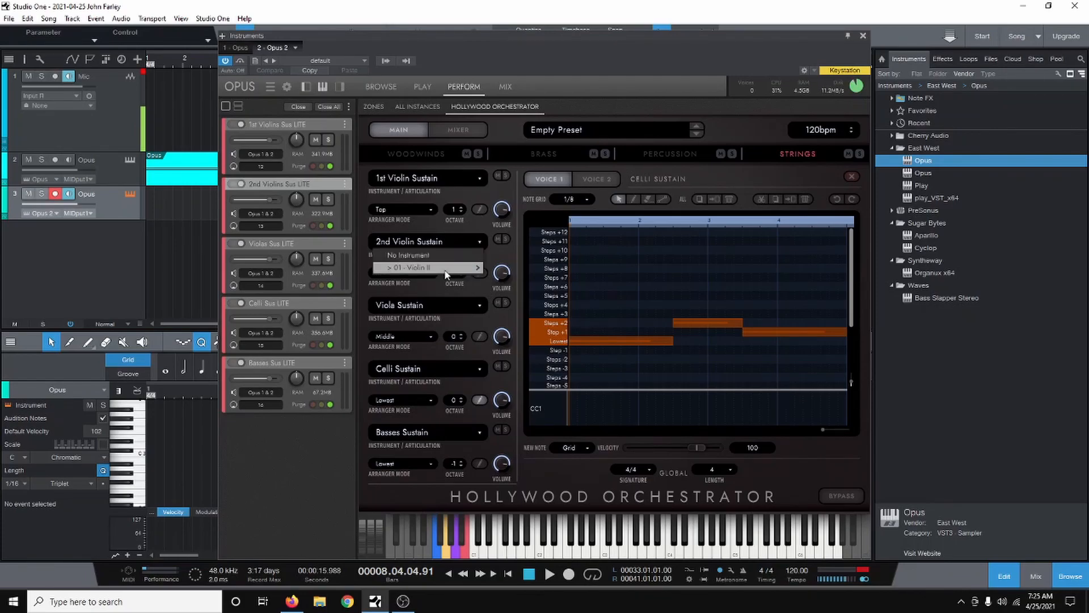
mouse_move(448, 267)
click(509, 266)
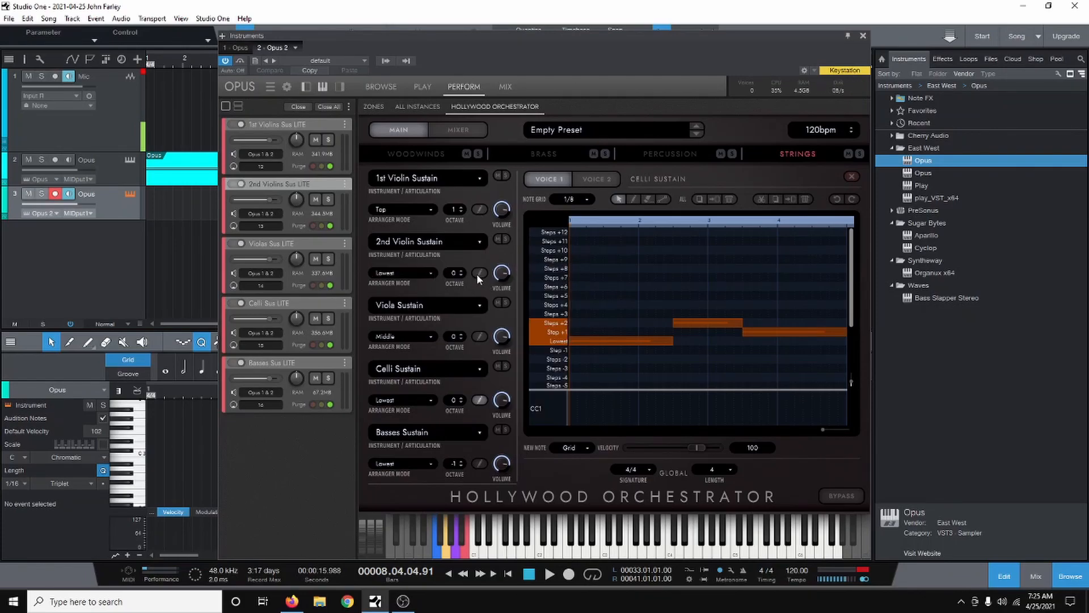
click(396, 274)
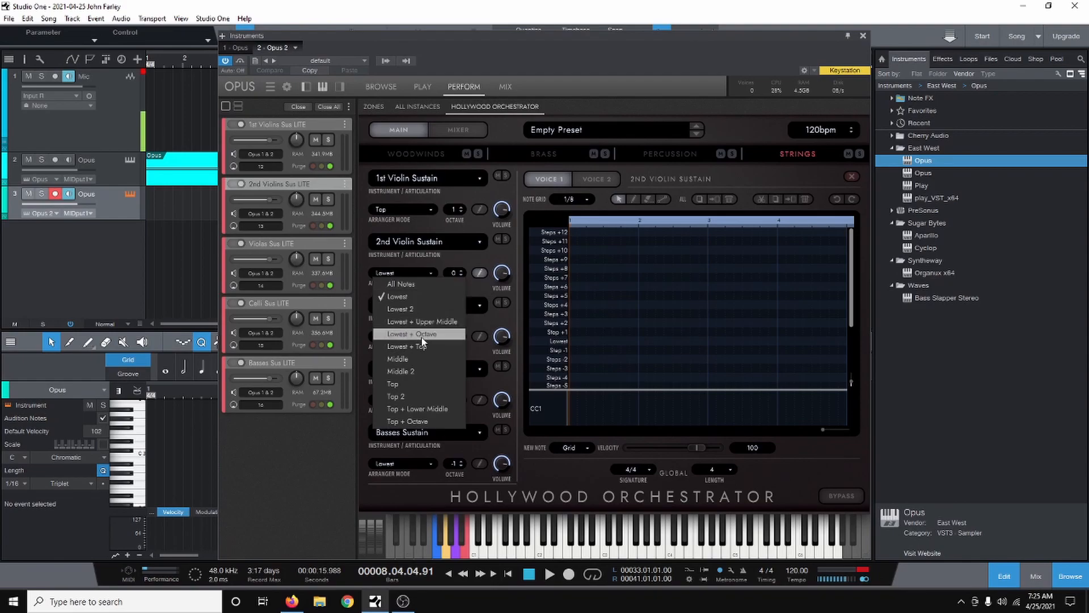
click(411, 385)
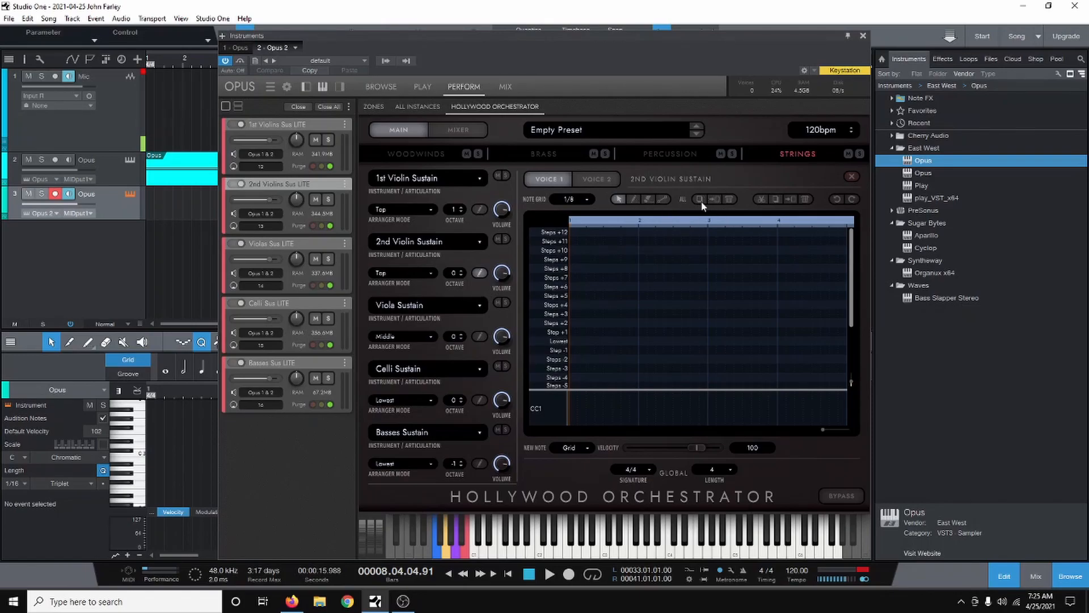
click(791, 200)
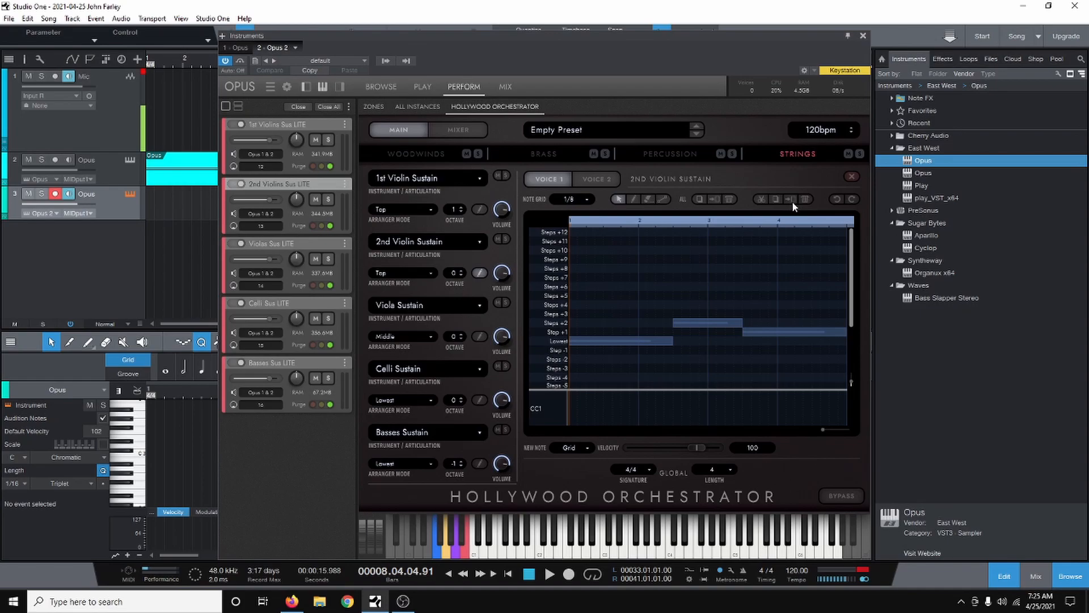
Close the pattern editor, switch on all five string slots' patterns, and close the instrument window.
click(483, 210)
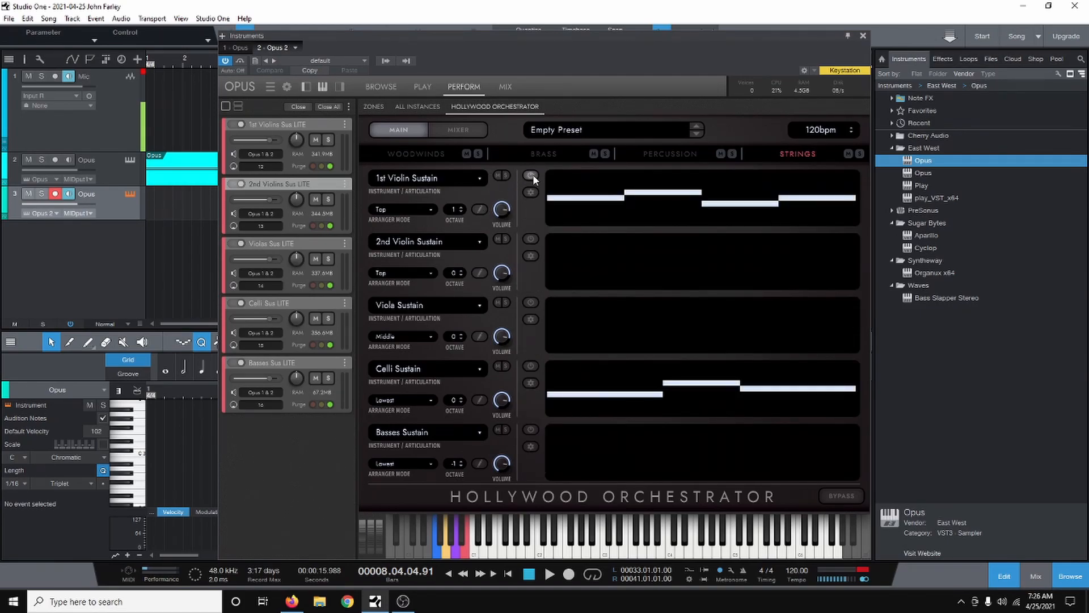
click(531, 239)
click(526, 369)
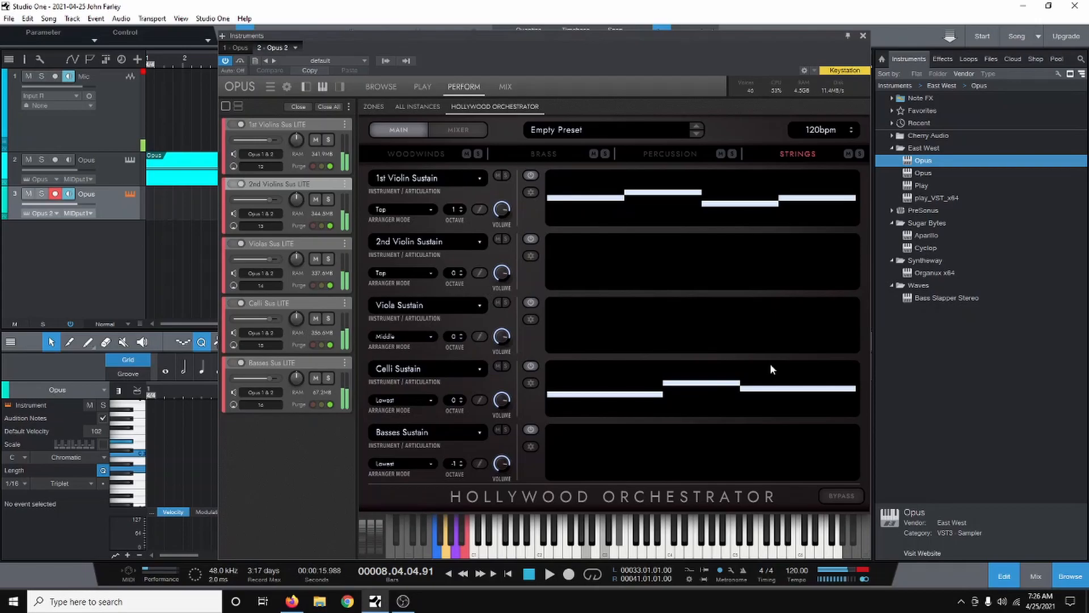
click(864, 36)
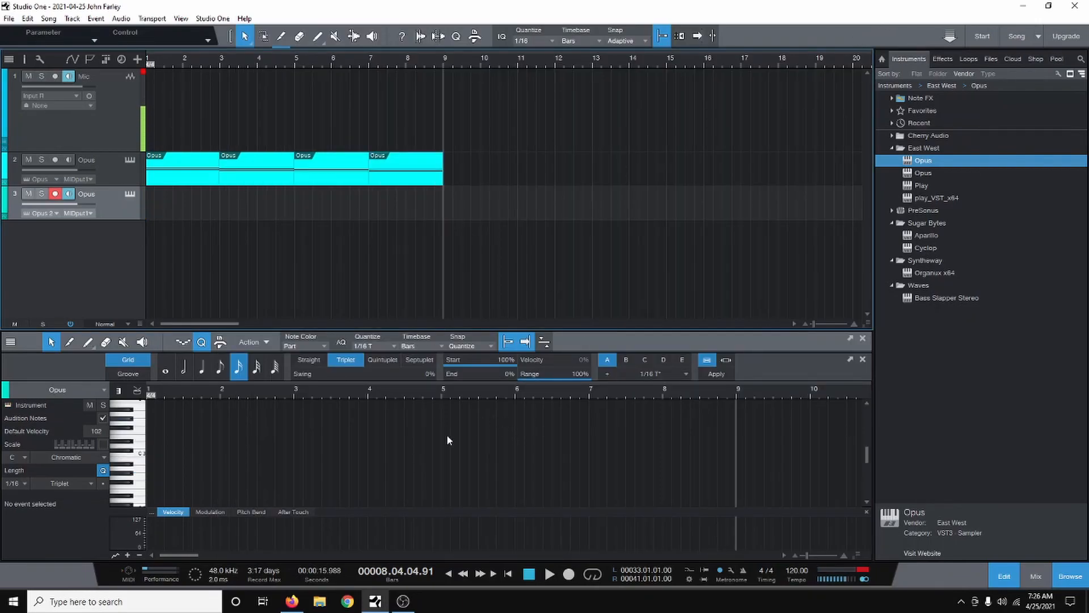
double_click(460, 210)
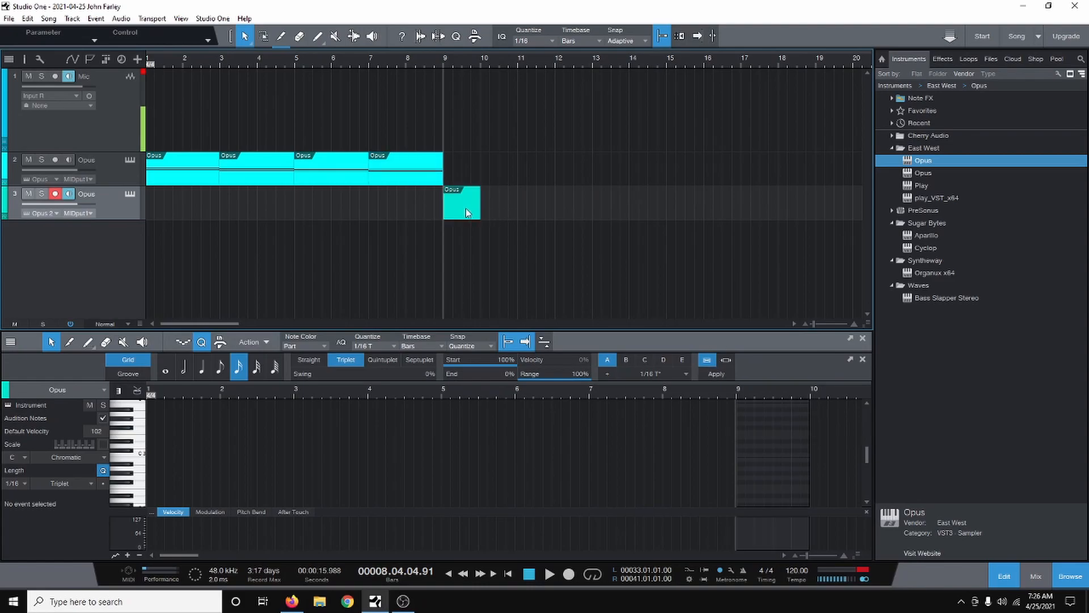
drag(482, 210, 597, 202)
click(483, 206)
key(Delete)
Copy the four chord events from the first Opus track onto the second Opus track, starting at bar 9.
drag(469, 180, 156, 191)
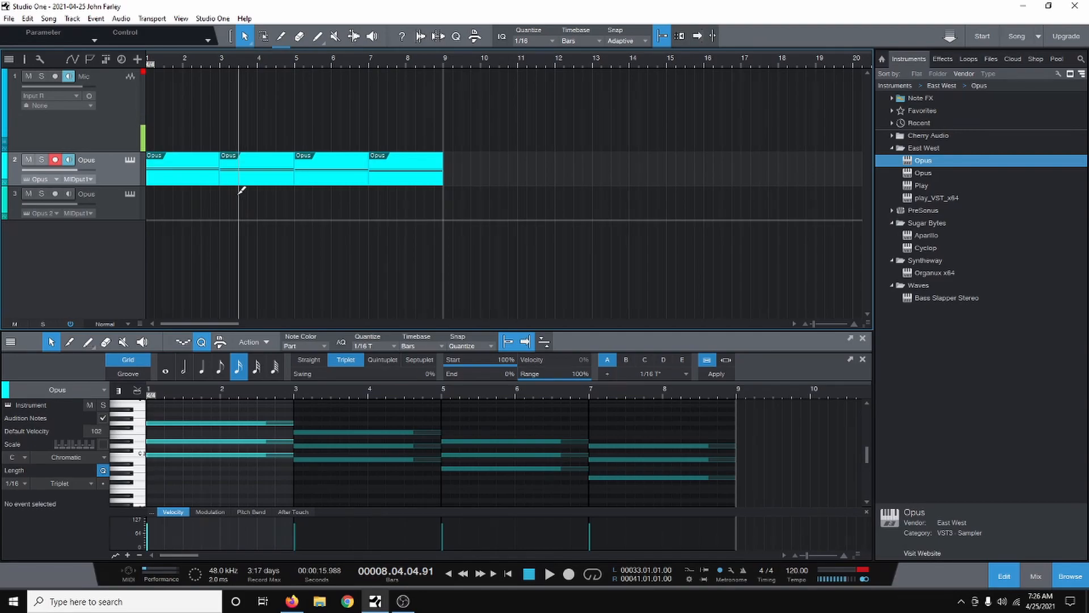
click(101, 206)
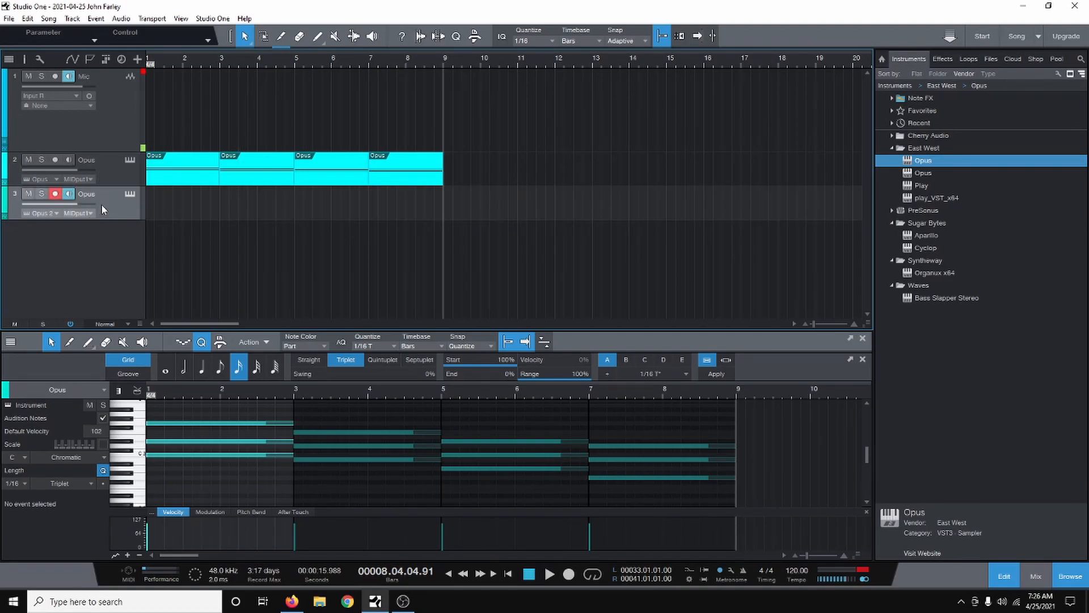
key(ctrl+v)
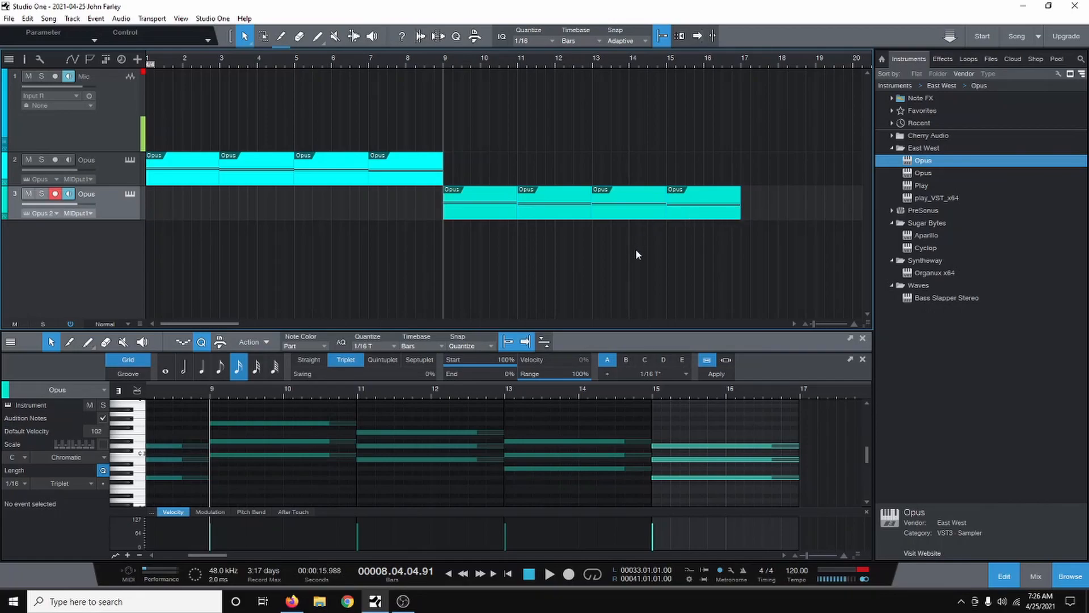
Space the pasted chord events to start at bars 9, 13, 17 and 21, lengthening the first three to four bars each.
drag(545, 147, 741, 224)
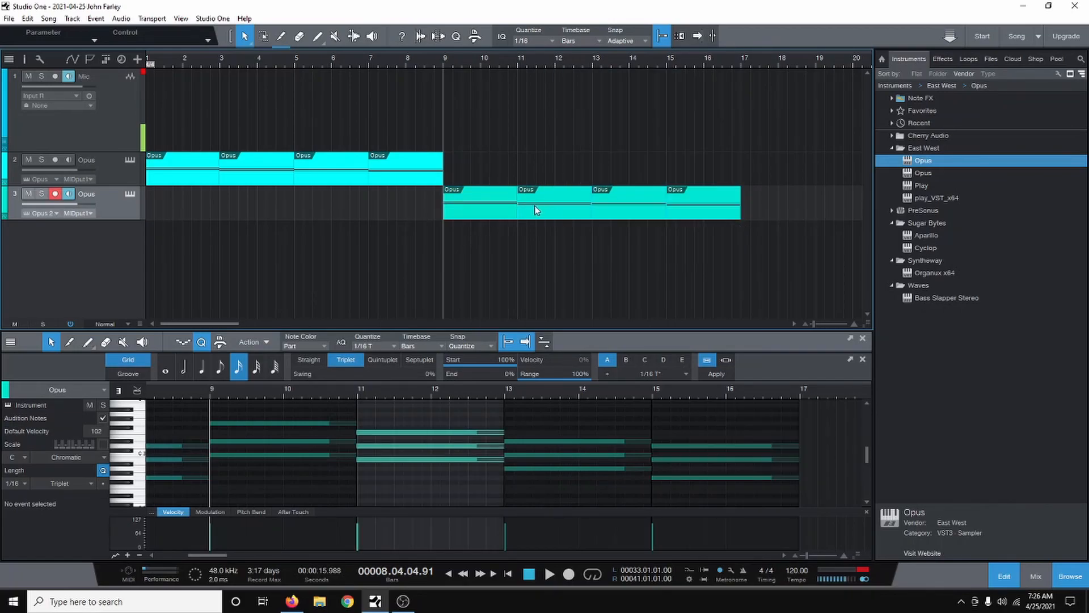
drag(540, 209, 630, 211)
drag(515, 211, 592, 211)
drag(698, 221, 775, 254)
drag(690, 202, 776, 207)
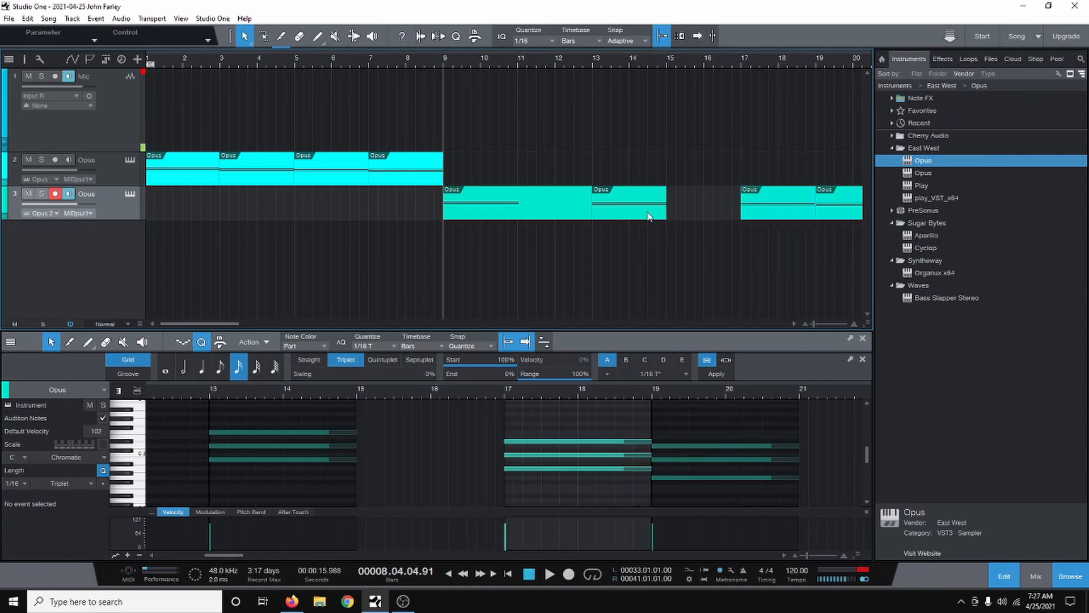
drag(674, 204, 741, 214)
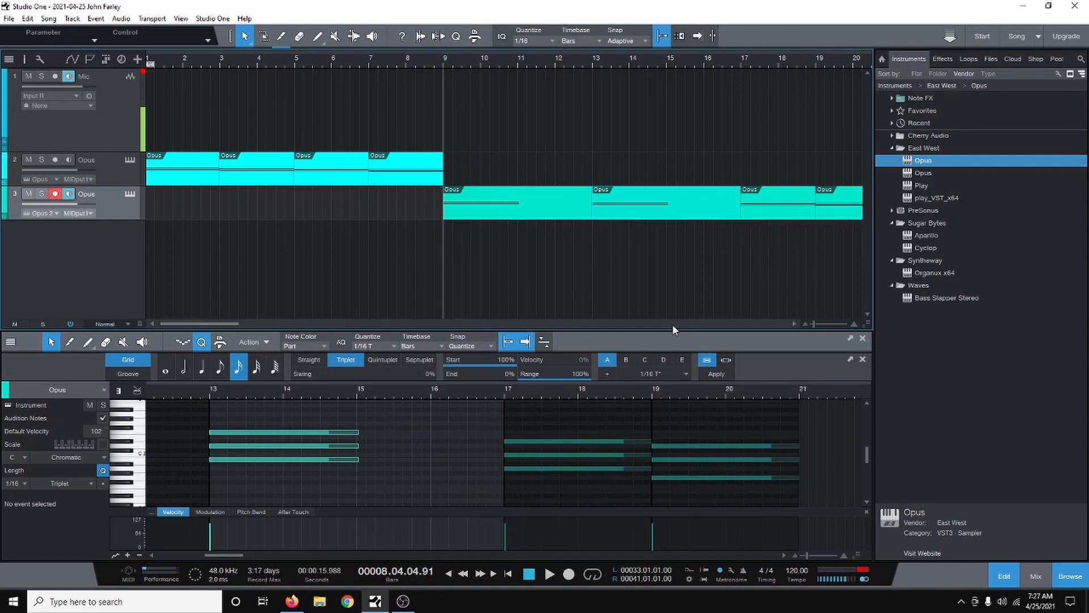
click(792, 324)
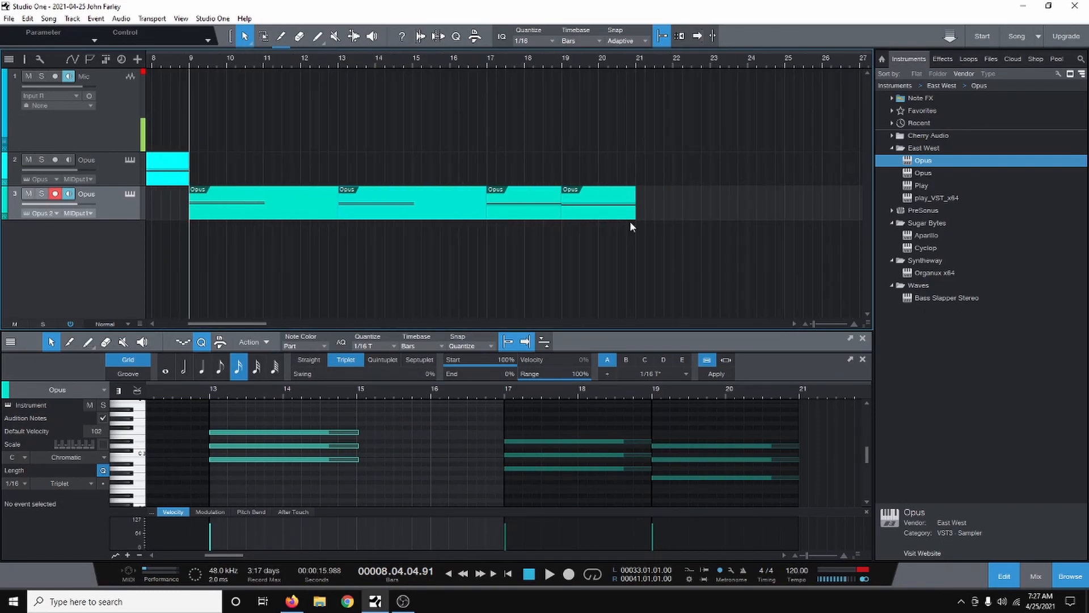
drag(597, 208, 668, 215)
drag(565, 211, 636, 213)
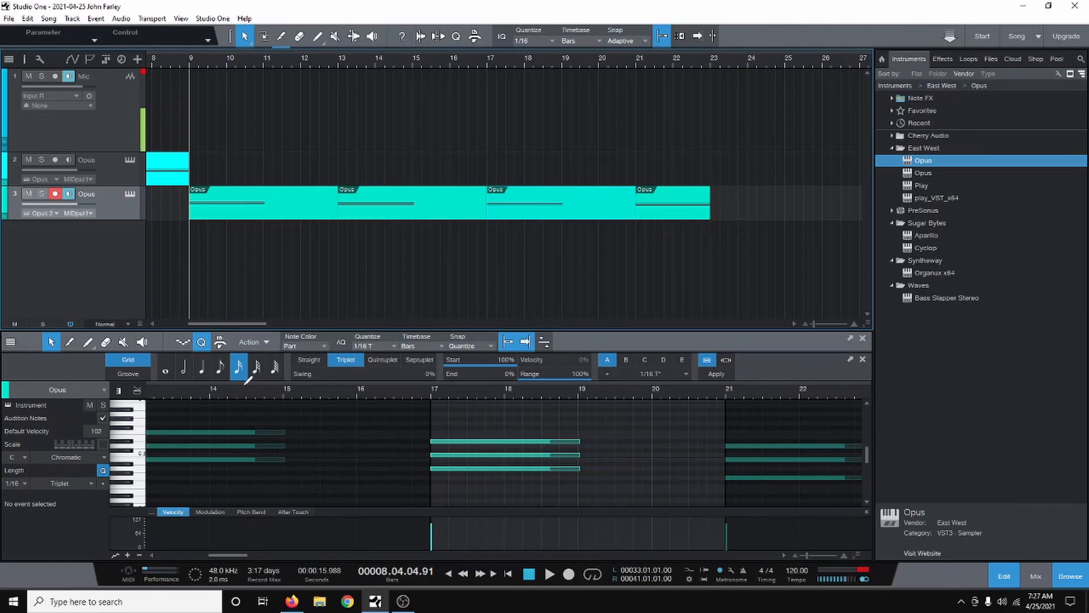
Lengthen the notes of the chords at bars 9, 13 and 17 to fill their four-bar events.
scroll(244, 387, down, 5)
drag(178, 400, 340, 469)
Play the arrangement from the song start through the last chord on the second Opus track.
click(509, 574)
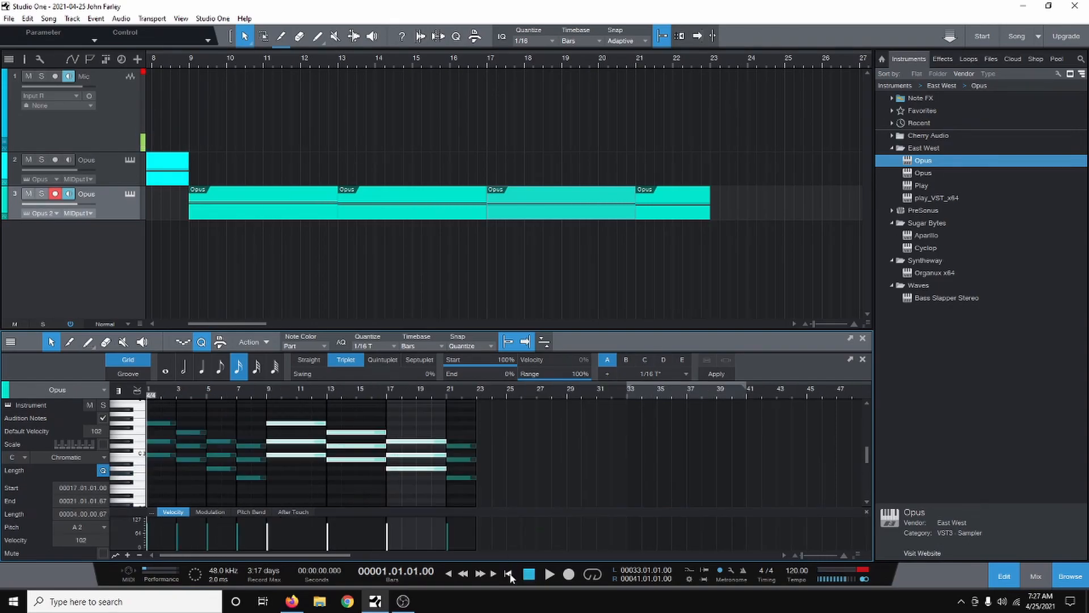
key(space)
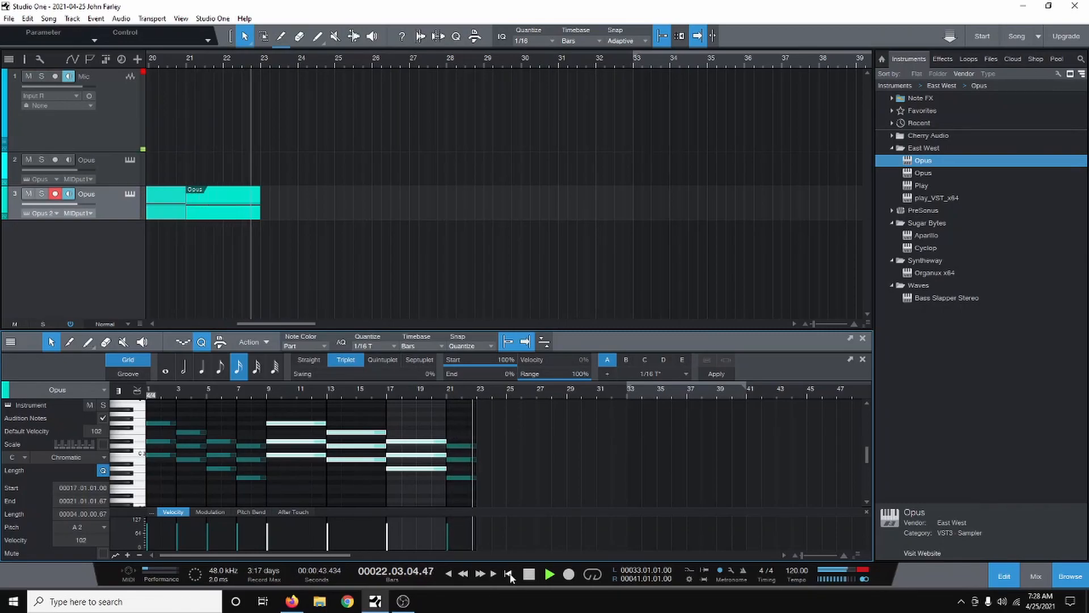
key(space)
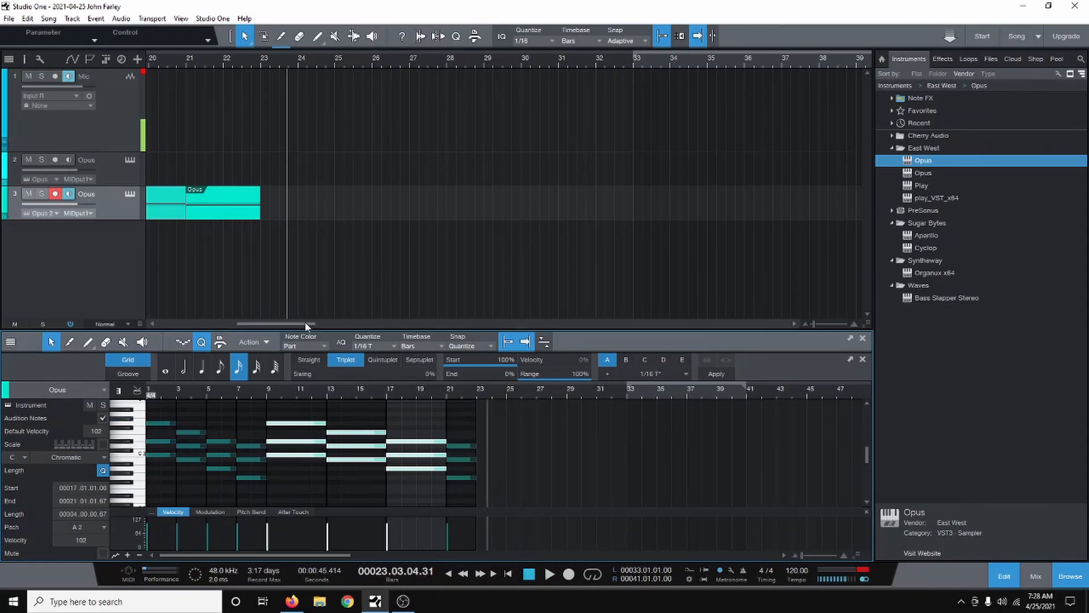
drag(305, 321, 174, 322)
click(126, 178)
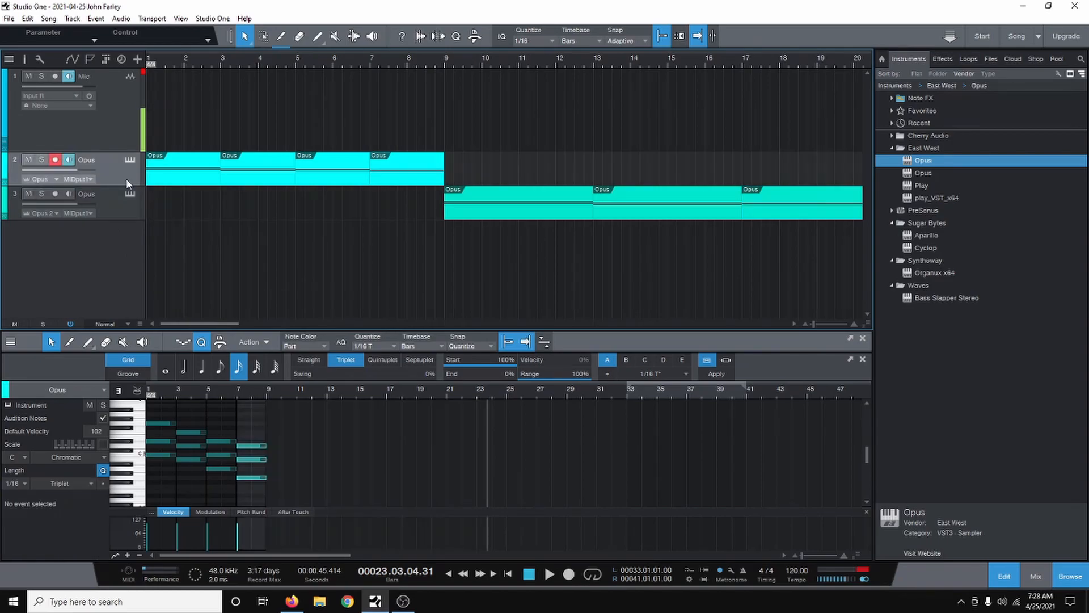
click(130, 160)
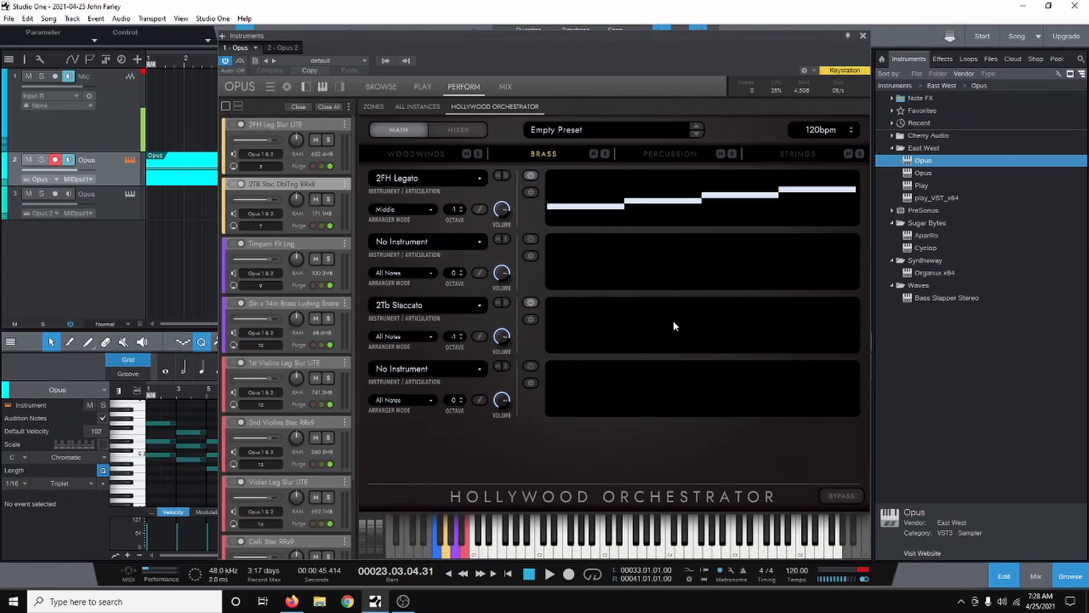
click(863, 35)
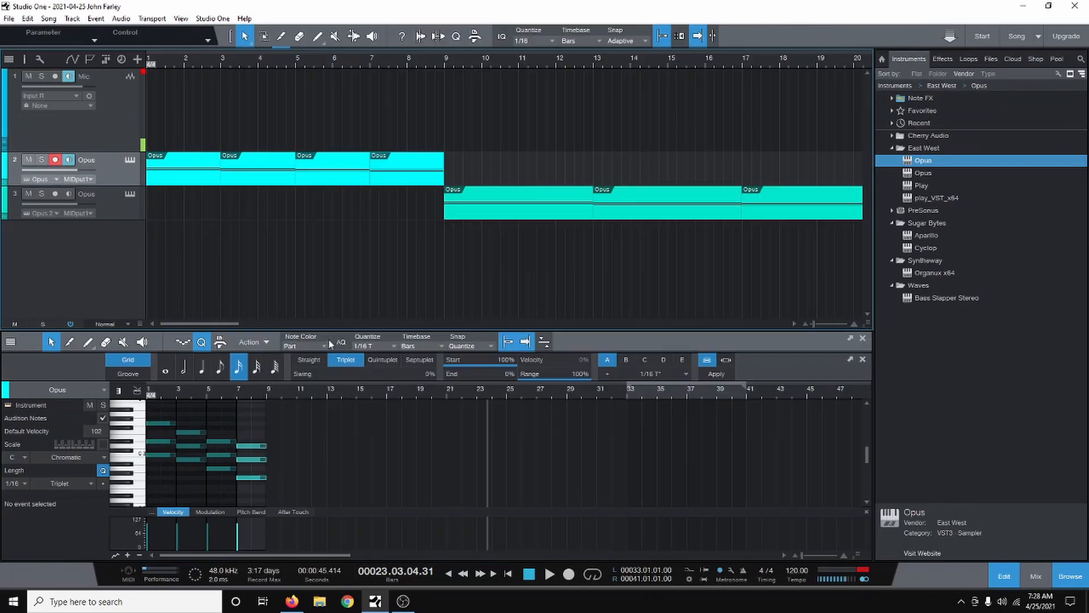
drag(221, 324, 249, 325)
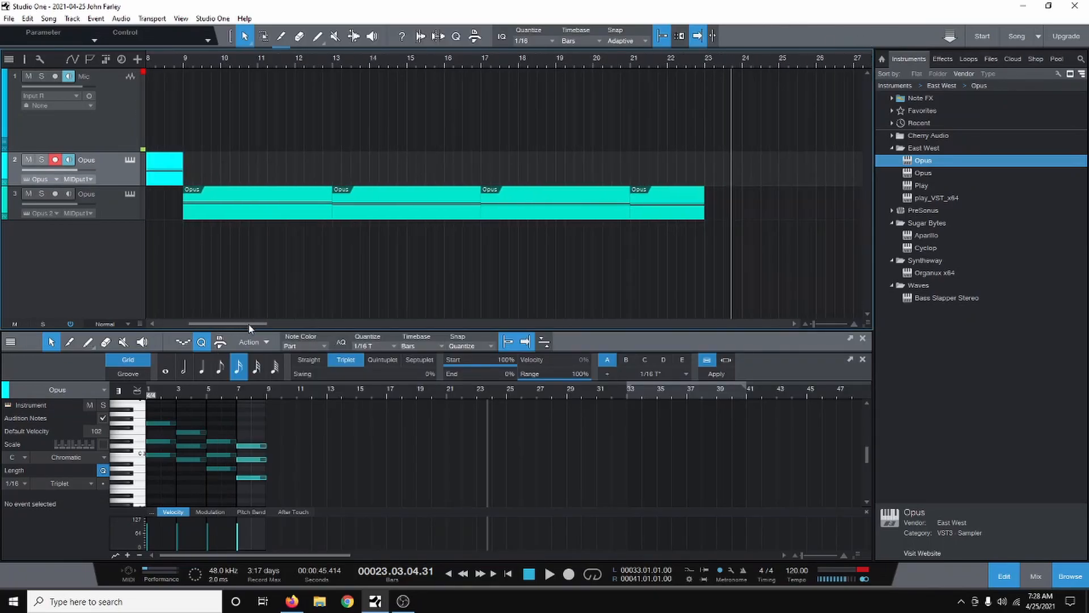
click(700, 62)
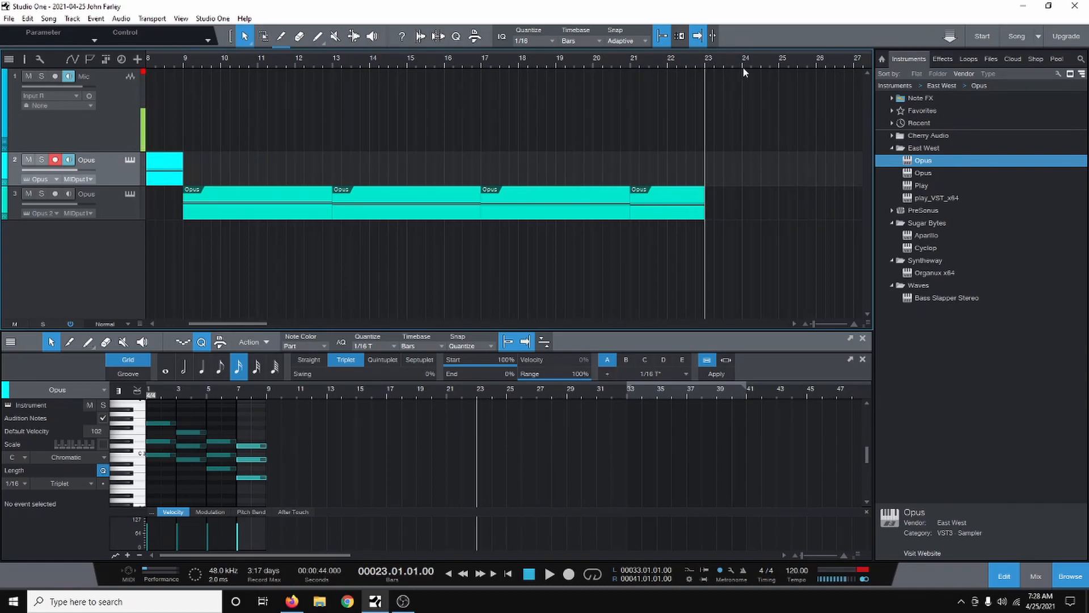
drag(245, 324, 158, 328)
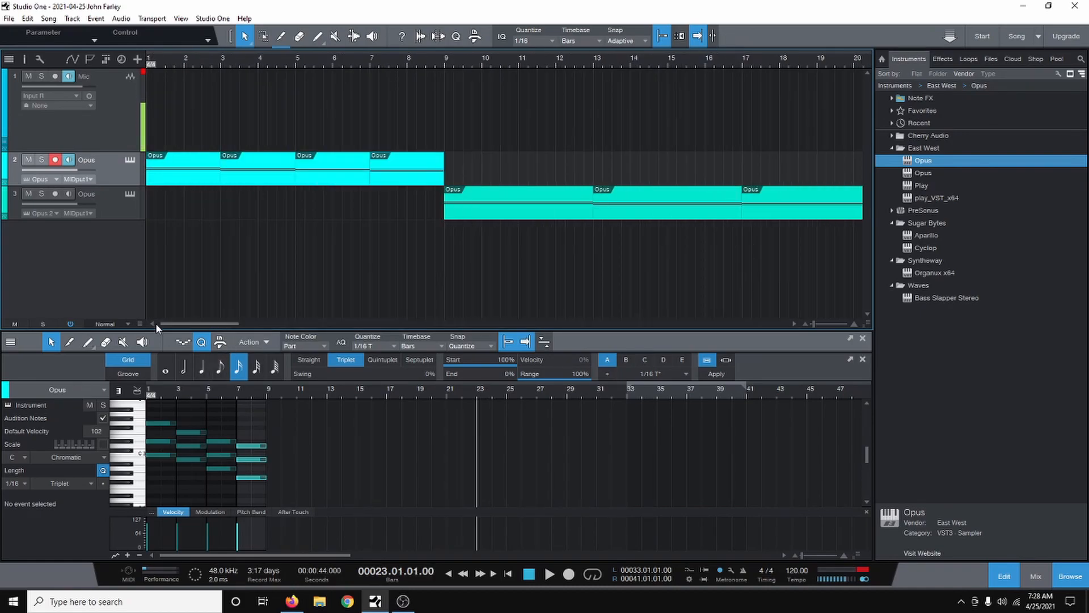
Return to the song start, open the first track's Opus instance, and audition its full ensemble by playing keyboard notes.
click(508, 575)
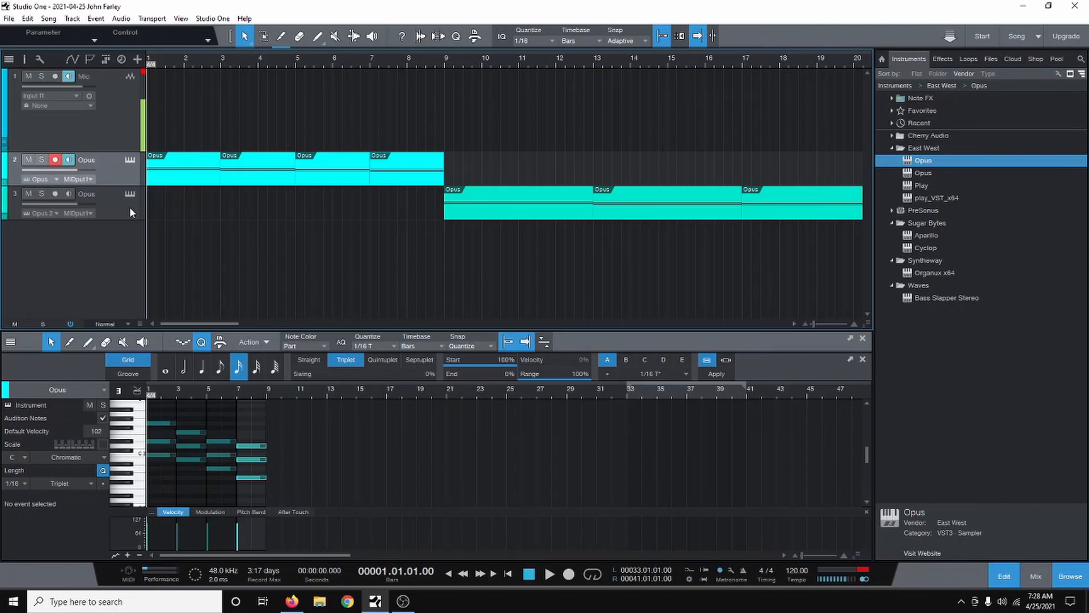
click(130, 160)
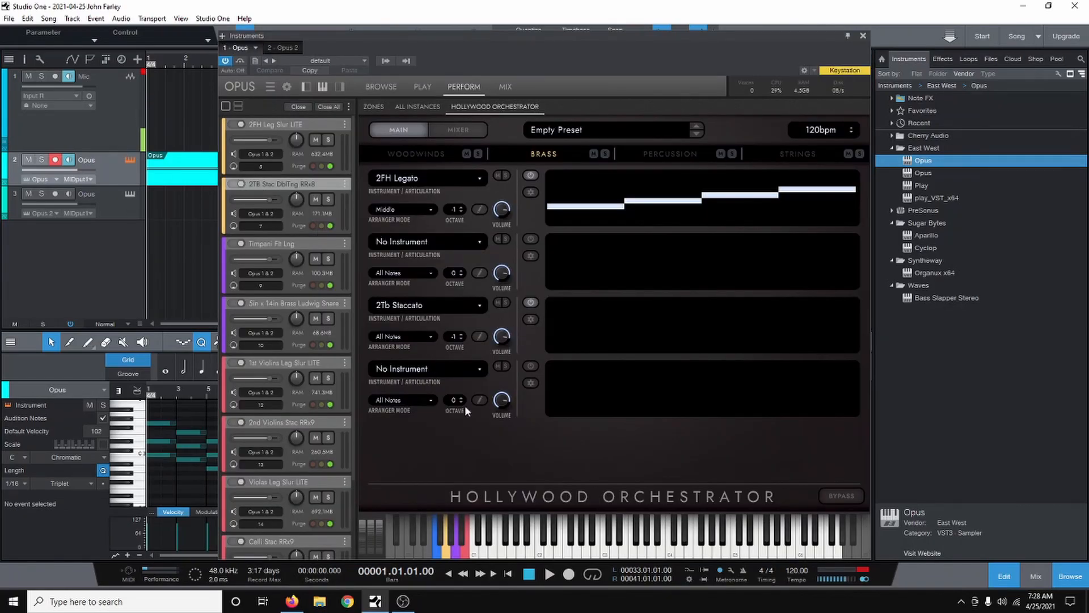
click(570, 546)
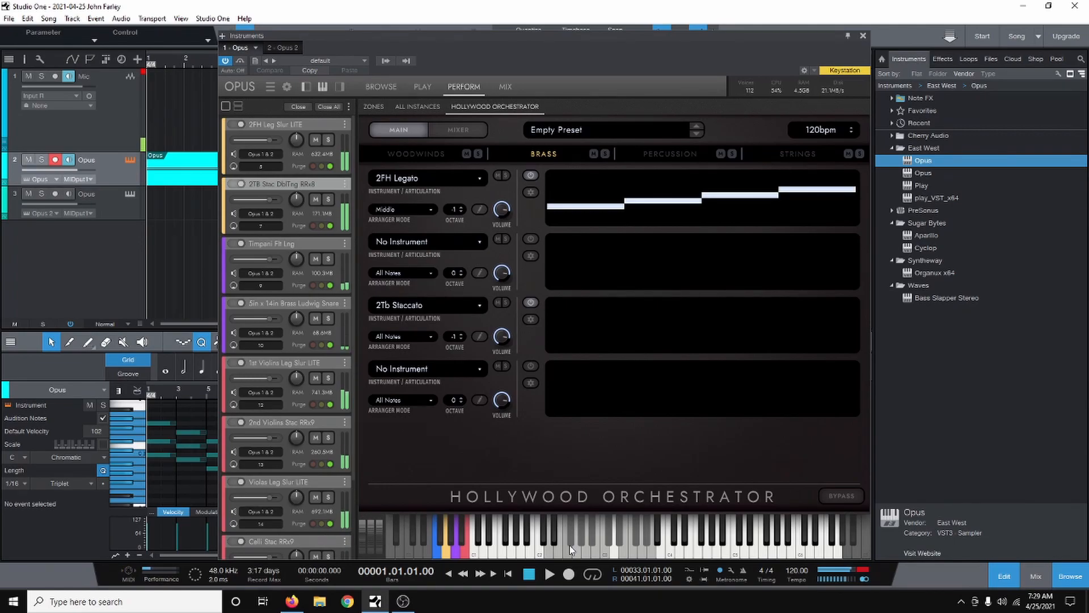
Browse the Hollywood Orchestrator ensemble presets in the Strings Long and Strings Short categories.
click(593, 129)
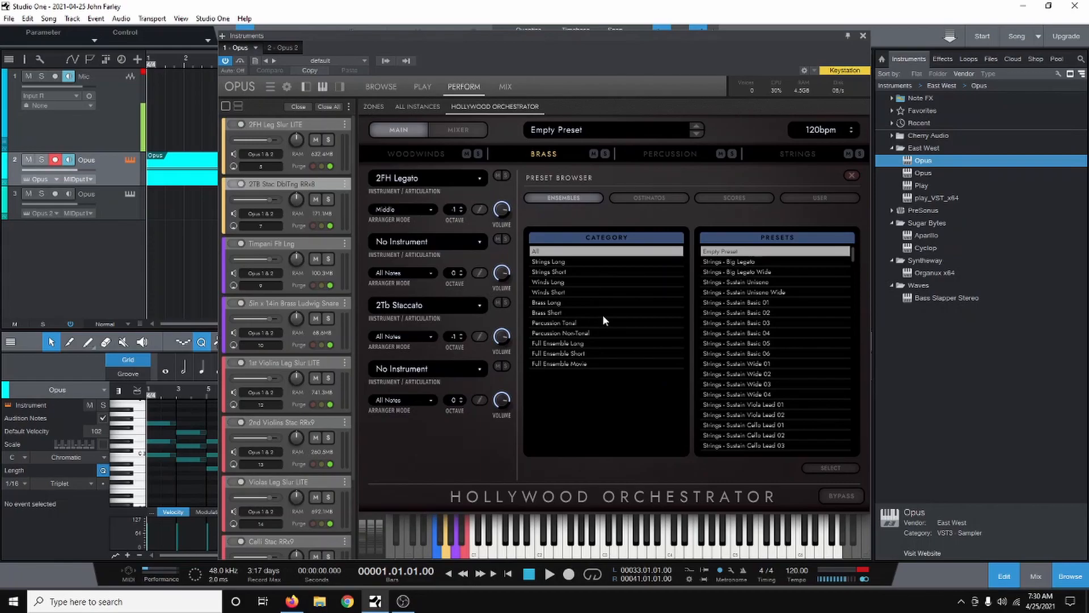
click(568, 262)
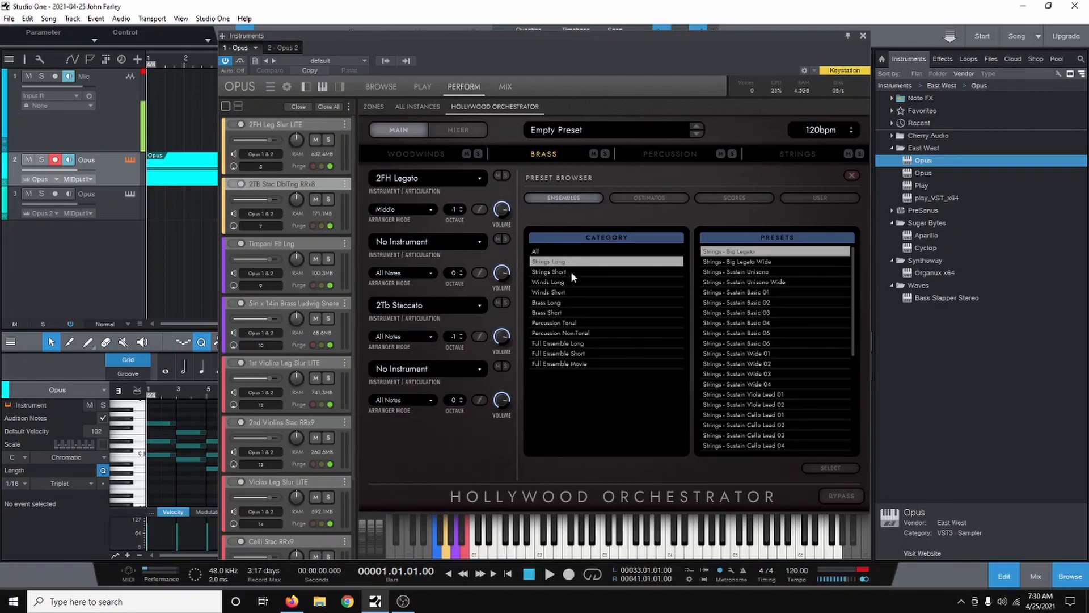
click(570, 271)
click(580, 256)
click(581, 271)
scroll(764, 332, down, 10)
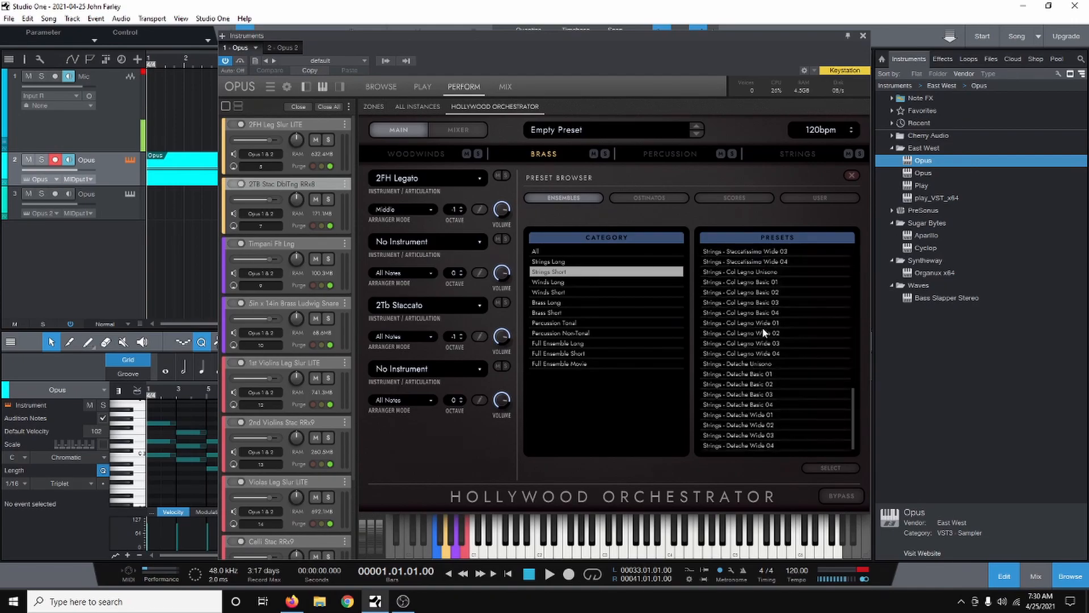
Browse the Full Ensemble Short, Long and Movie preset categories, and look through the ostinato presets.
scroll(765, 332, up, 10)
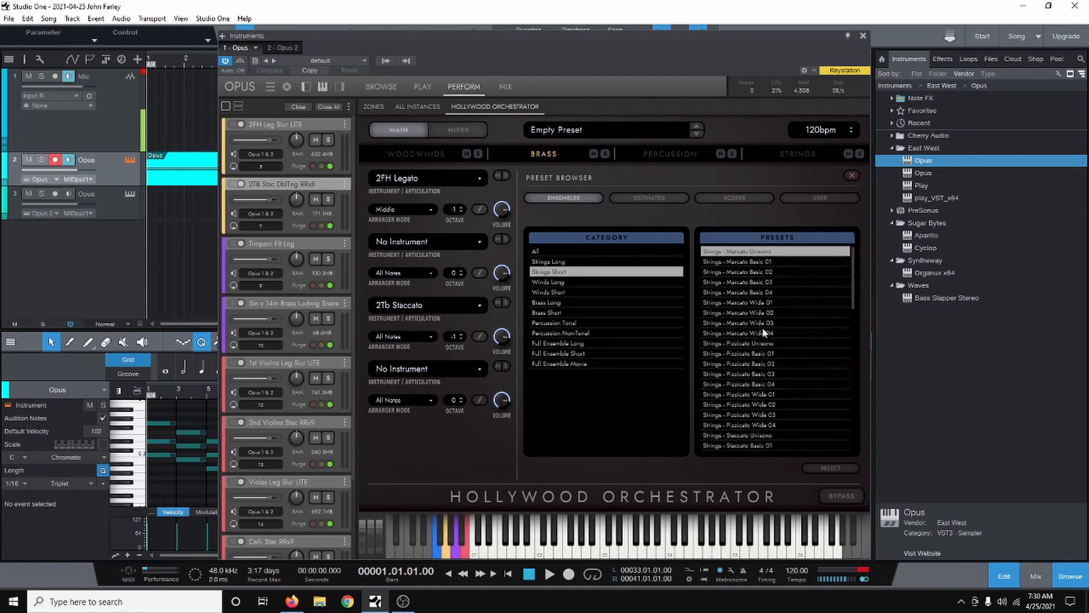
click(564, 352)
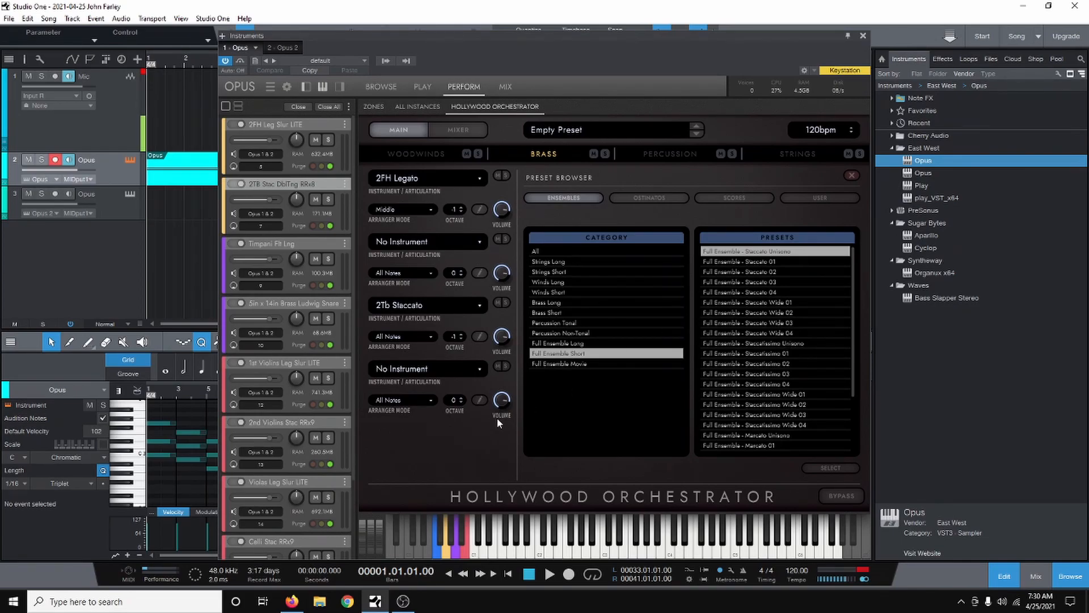
click(560, 343)
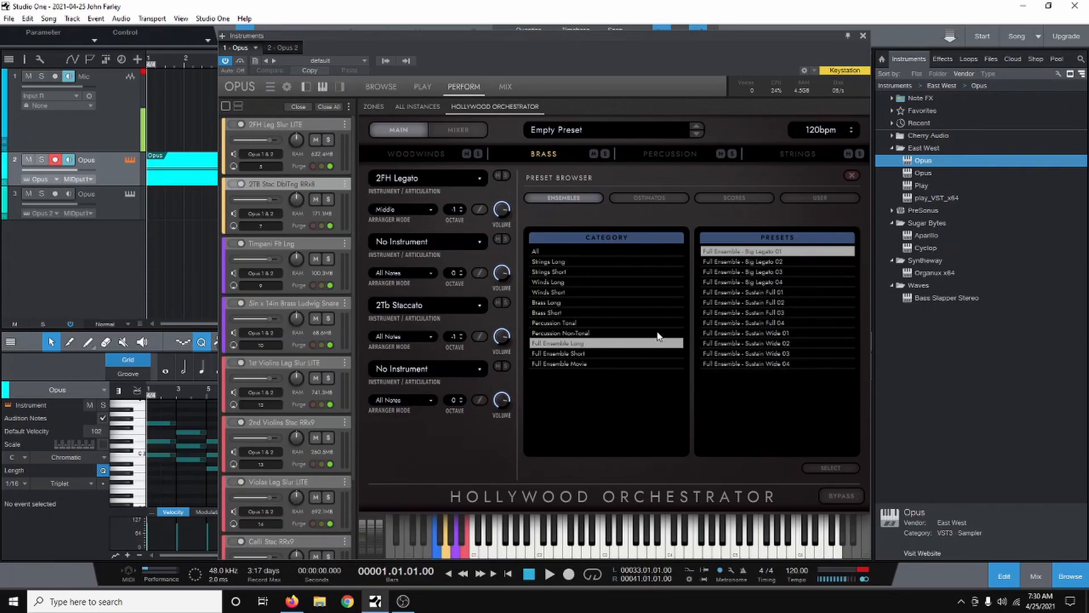
click(555, 364)
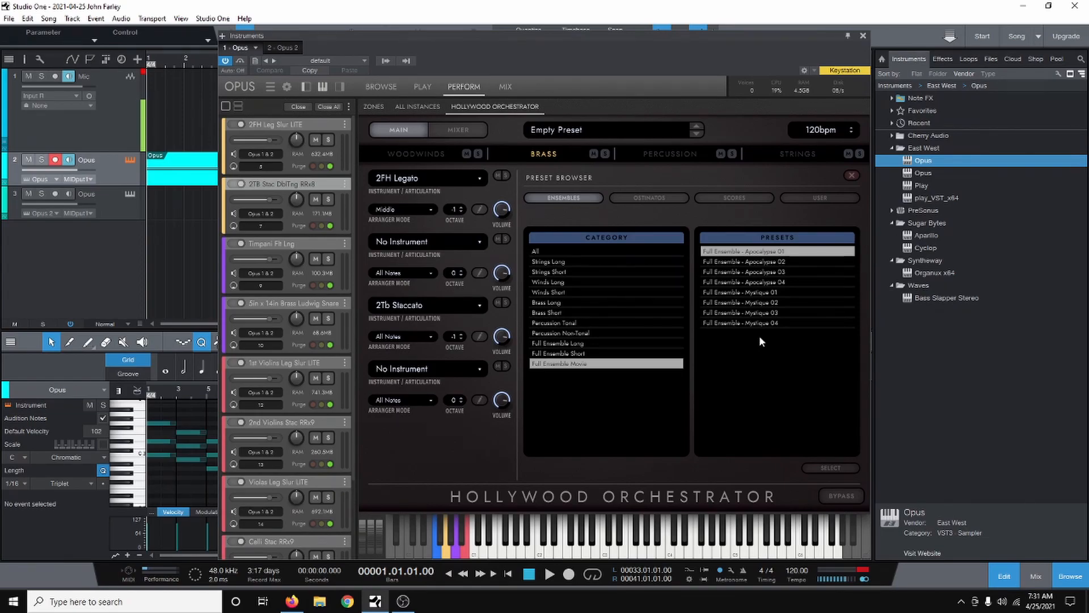
click(645, 196)
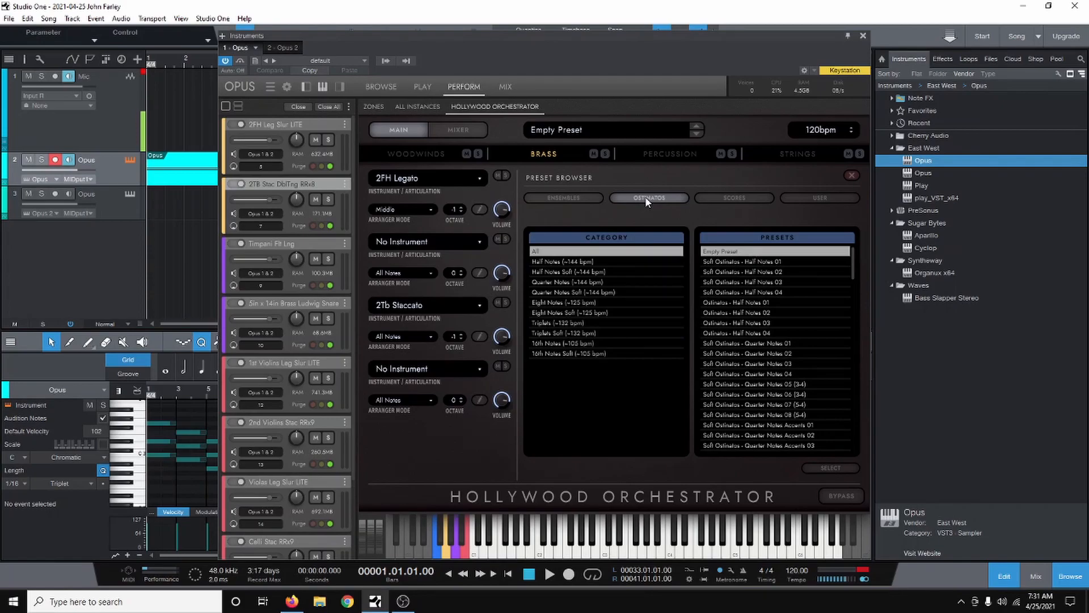
scroll(784, 421, down, 4)
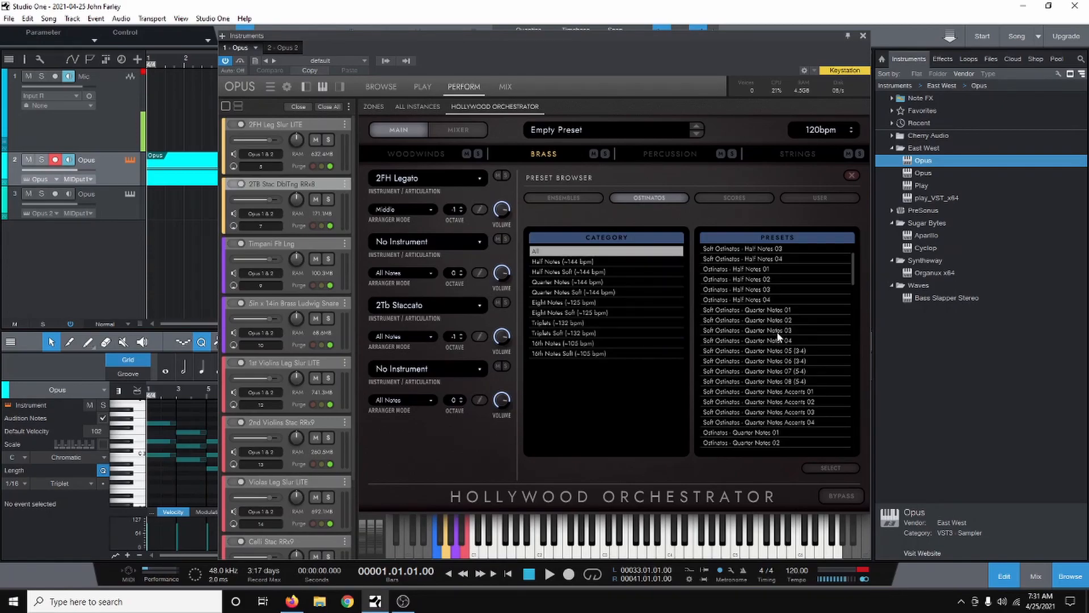
scroll(778, 336, down, 3)
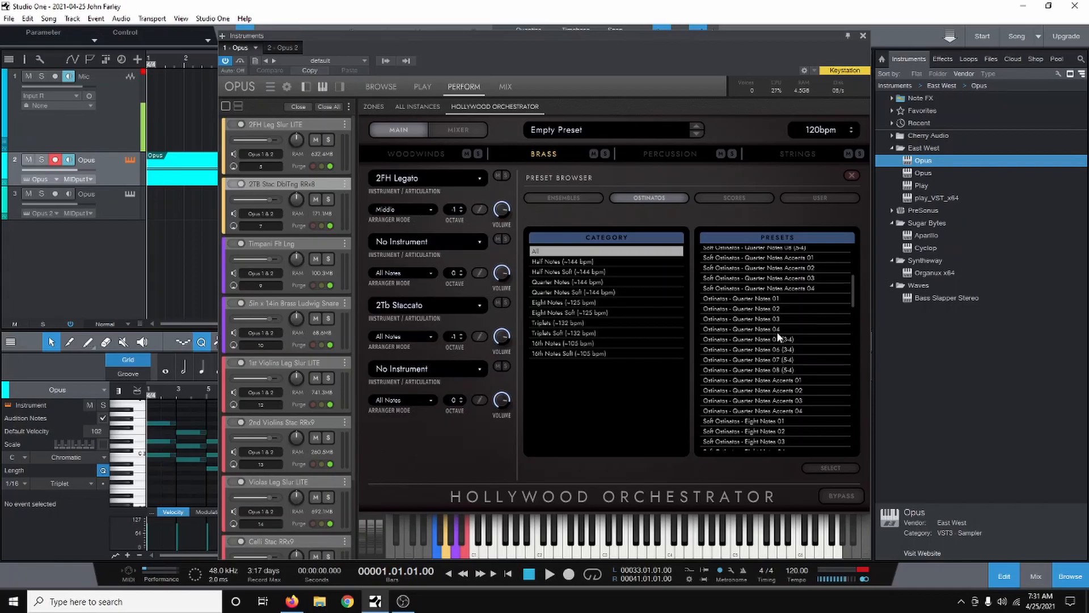
Load the Black Knight 01 preset from the Hollywood Orchestrator scores.
click(722, 198)
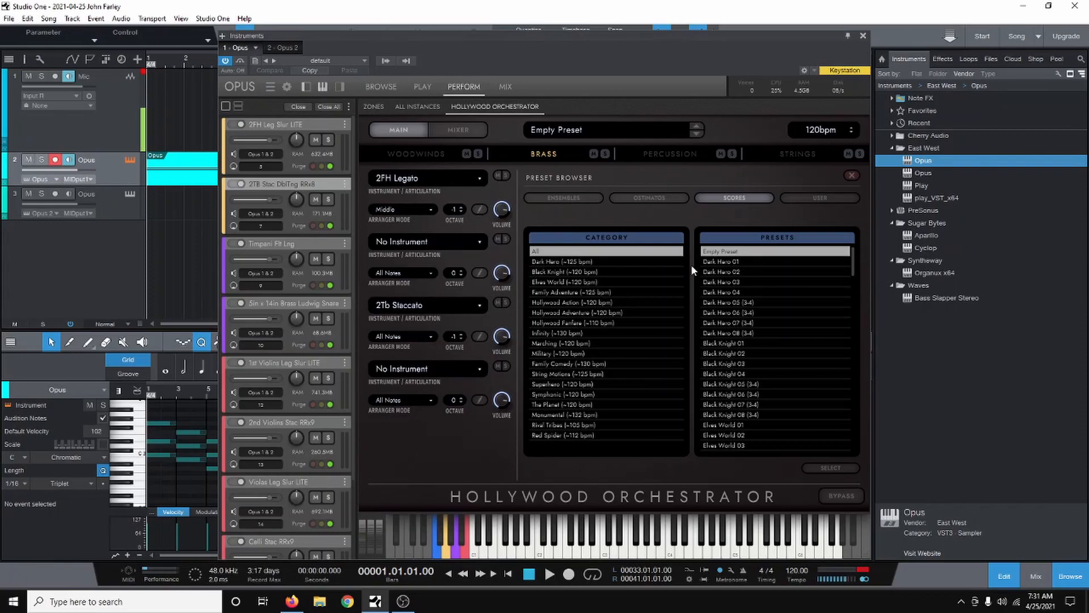
click(725, 344)
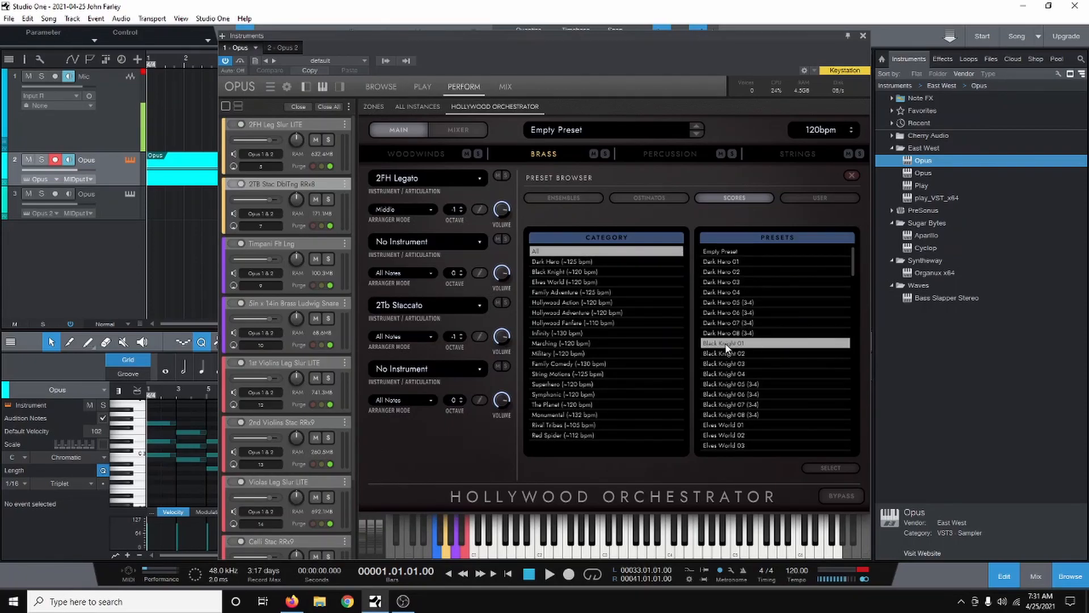
double_click(725, 343)
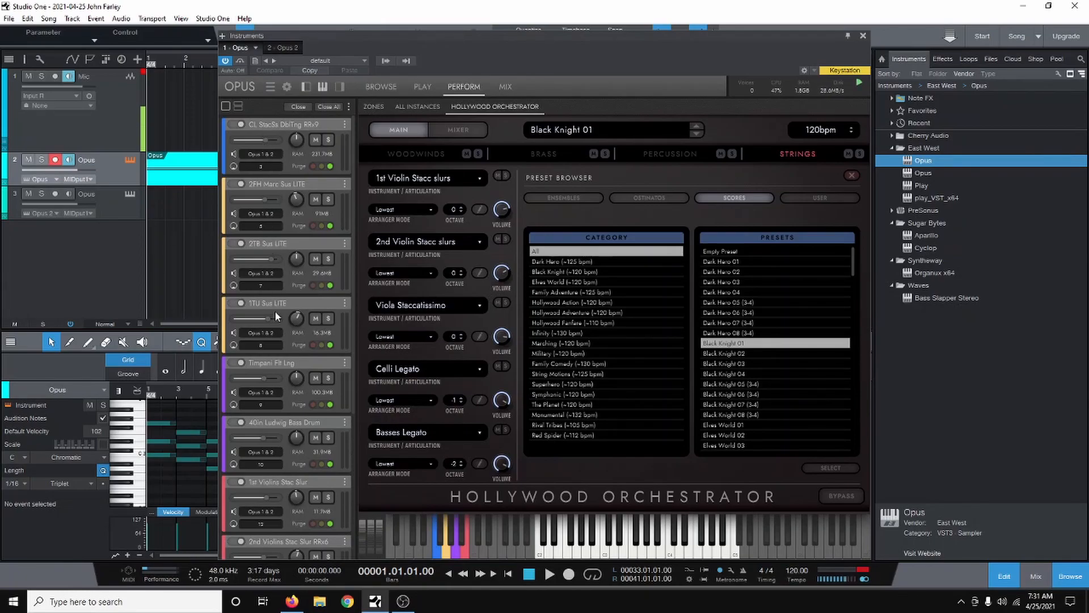
Review the preset's loaded instruments and its articulations in the woodwinds, brass, percussion and strings sections.
scroll(274, 311, down, 1)
scroll(274, 311, down, 3)
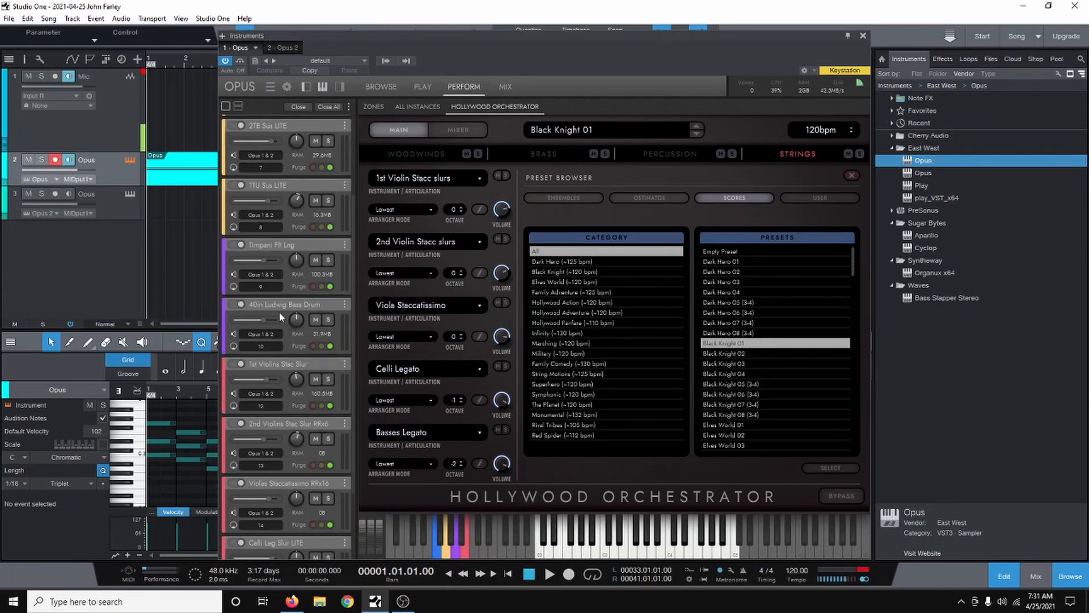
scroll(276, 332, down, 3)
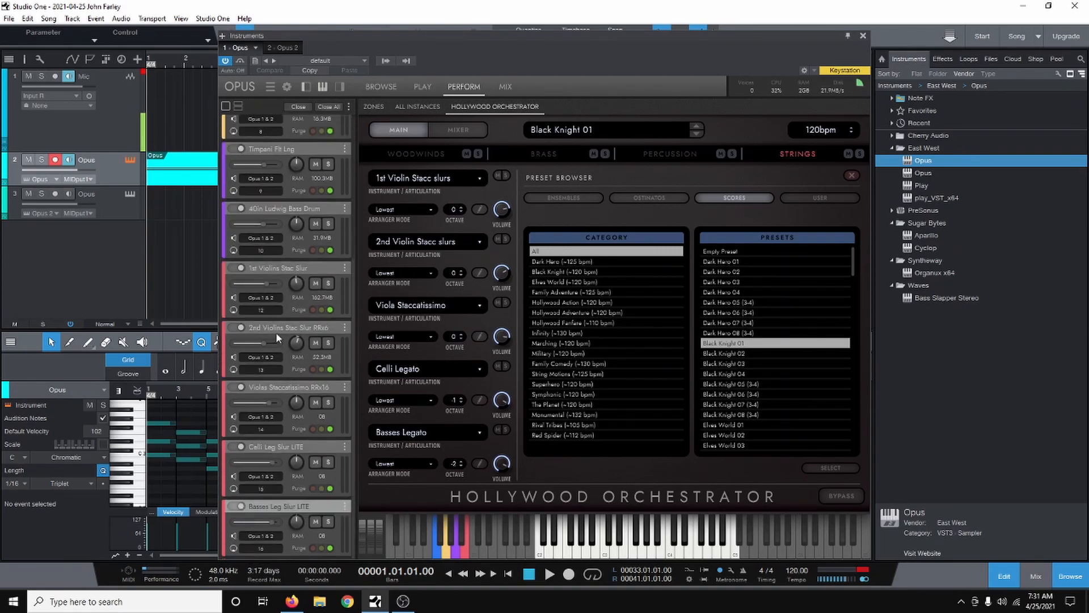
click(409, 154)
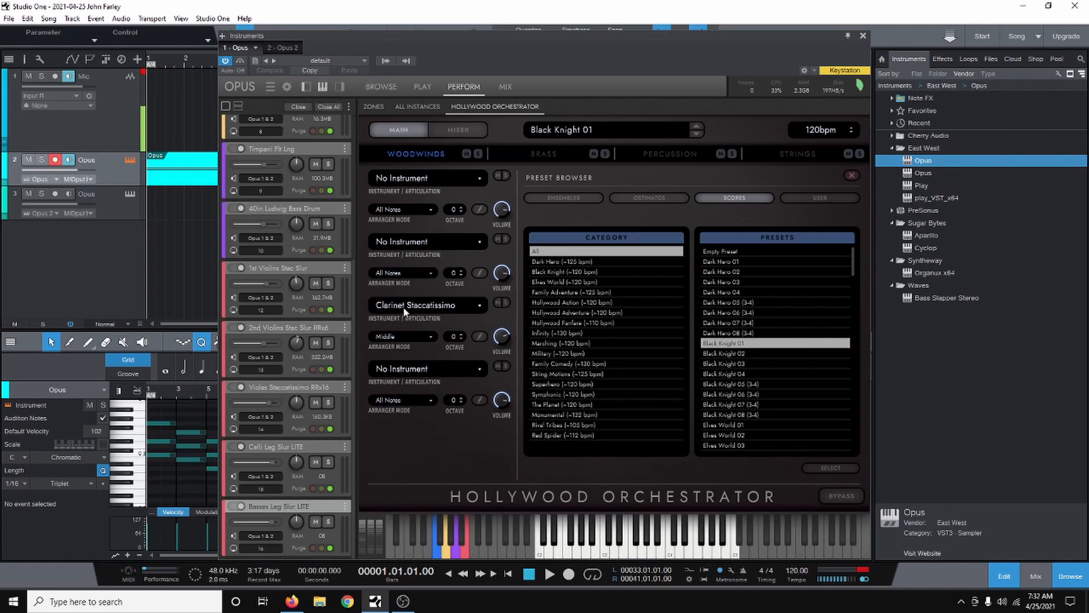
click(553, 157)
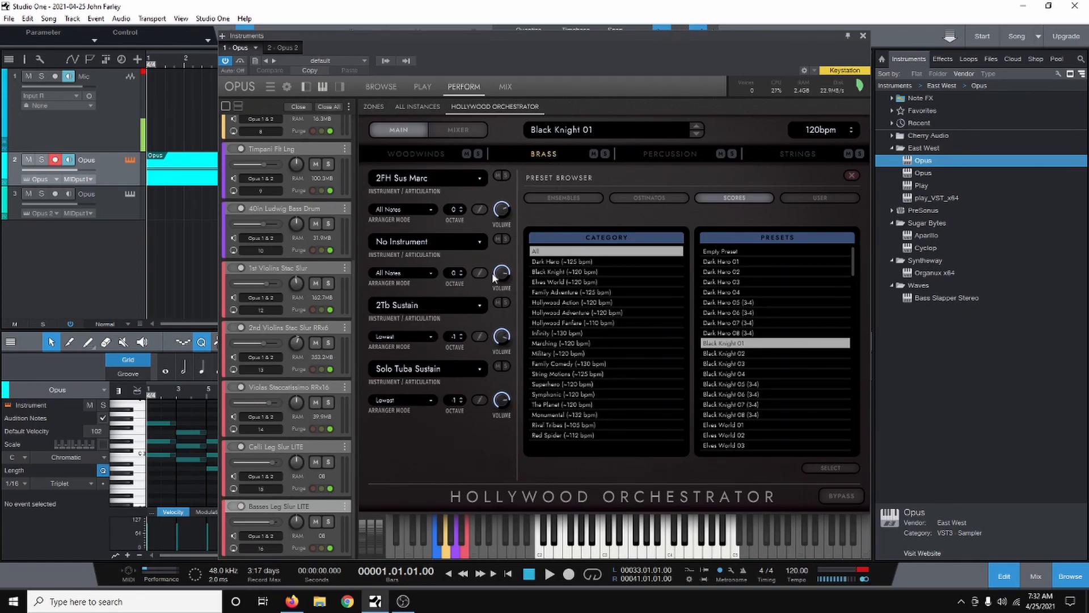
click(676, 153)
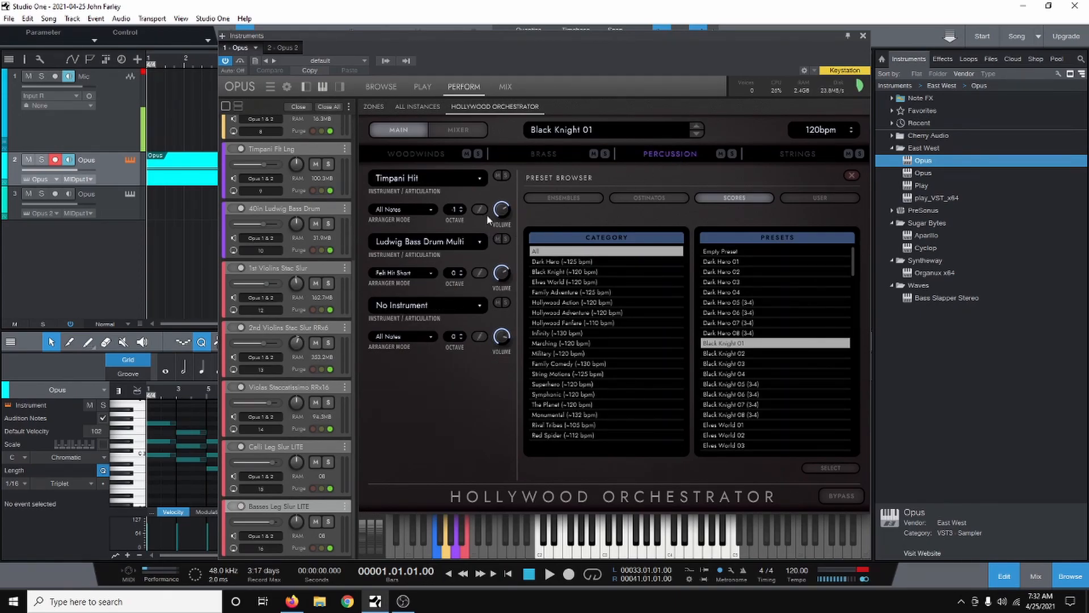
click(795, 152)
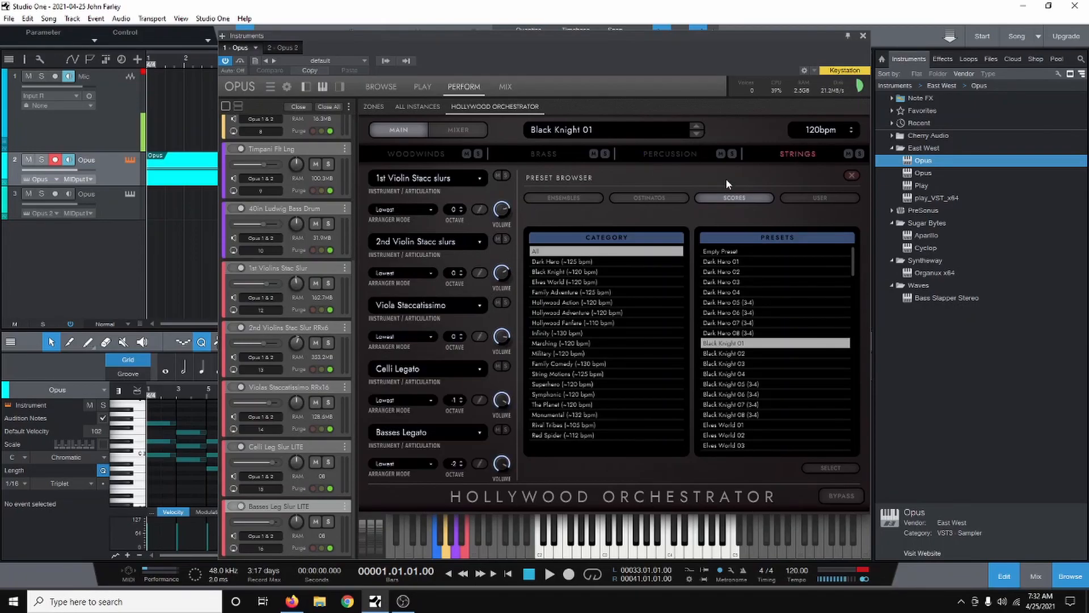
Inspect the note patterns of the 1st Violin, 2nd Violin and Viola parts in the preset.
click(477, 211)
click(481, 273)
click(480, 337)
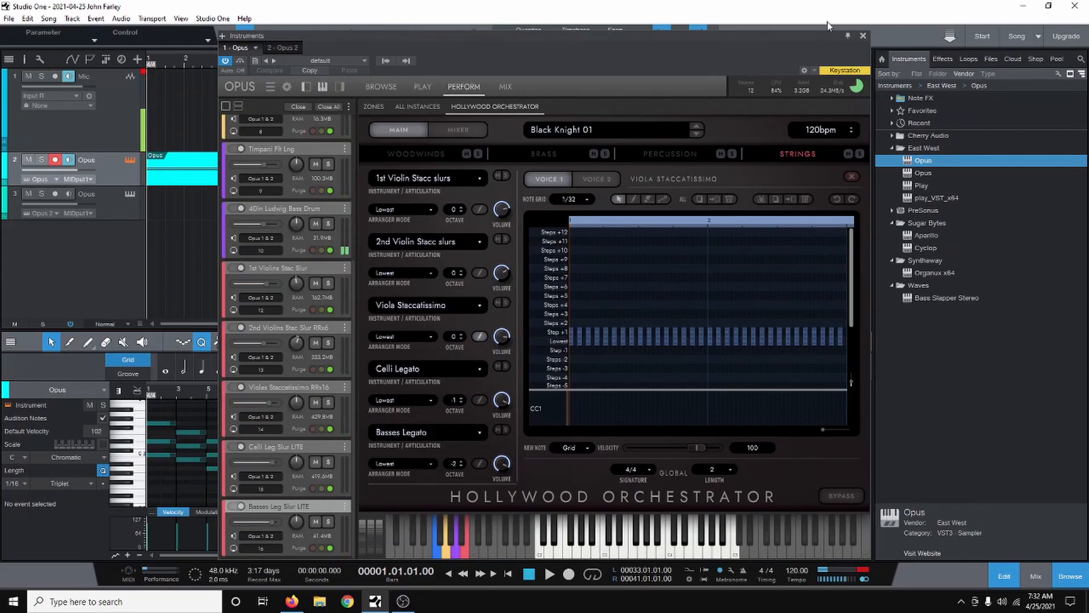
Close the instrument window and play the arrangement from the song start to about bar 11.
click(863, 36)
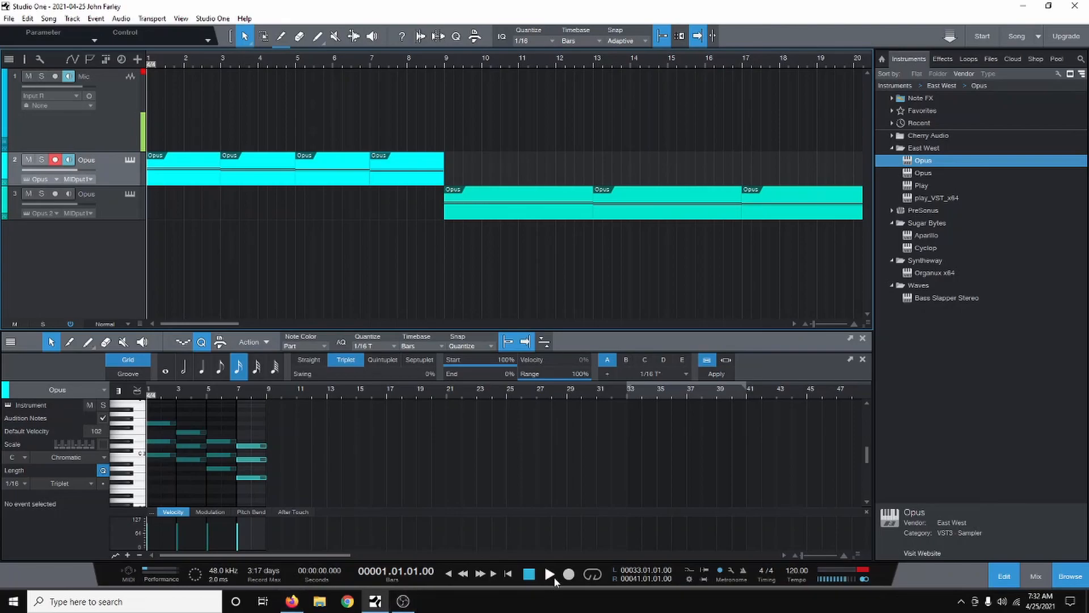
key(space)
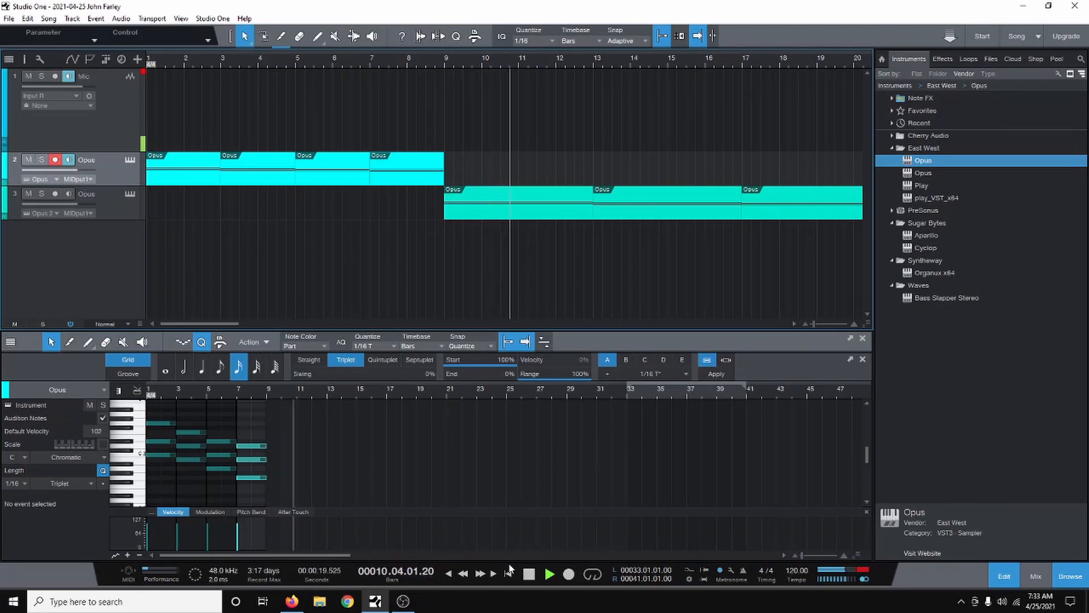
key(space)
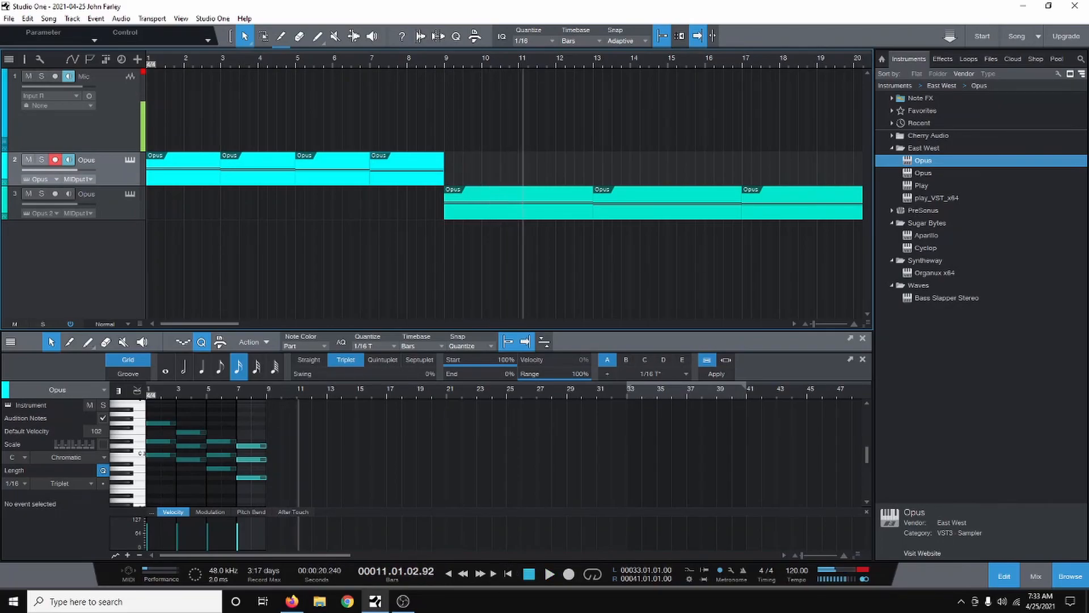
Select the second Opus track, show the mixer, and open that track's Opus instance.
click(105, 210)
key(F3)
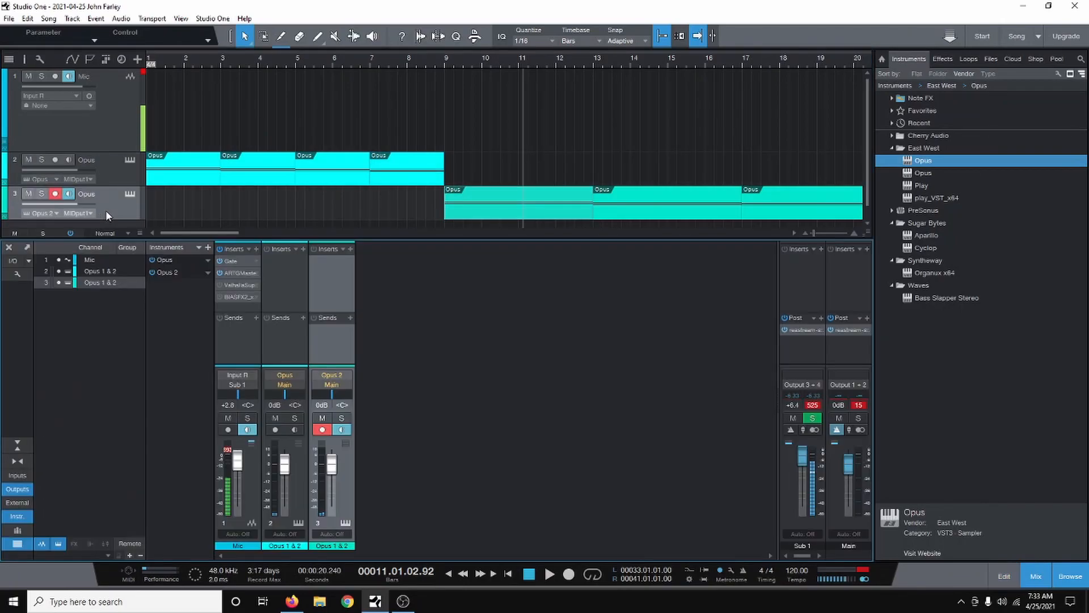
click(130, 194)
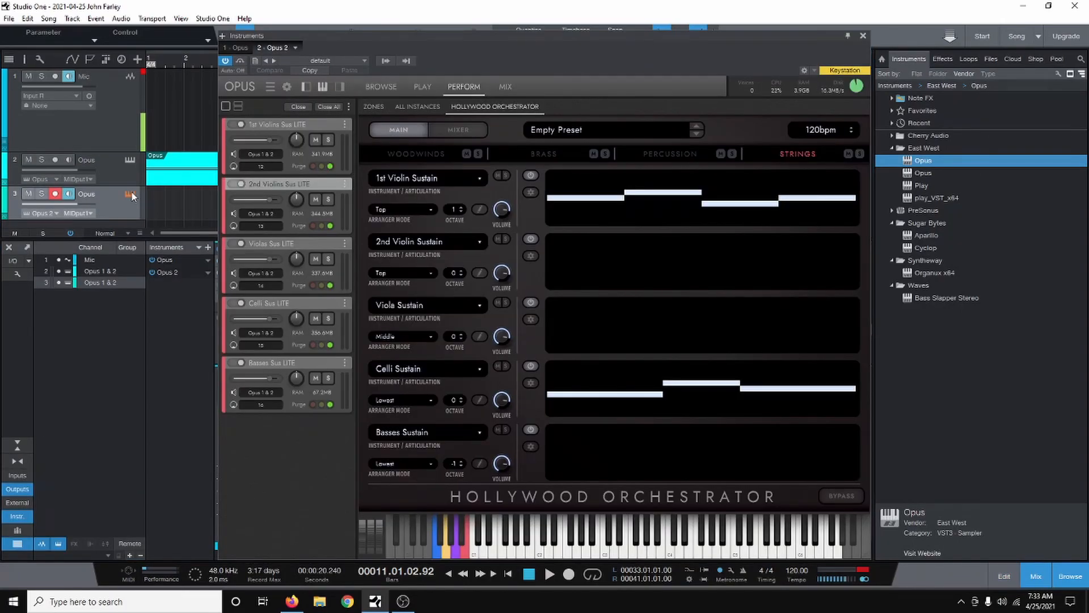